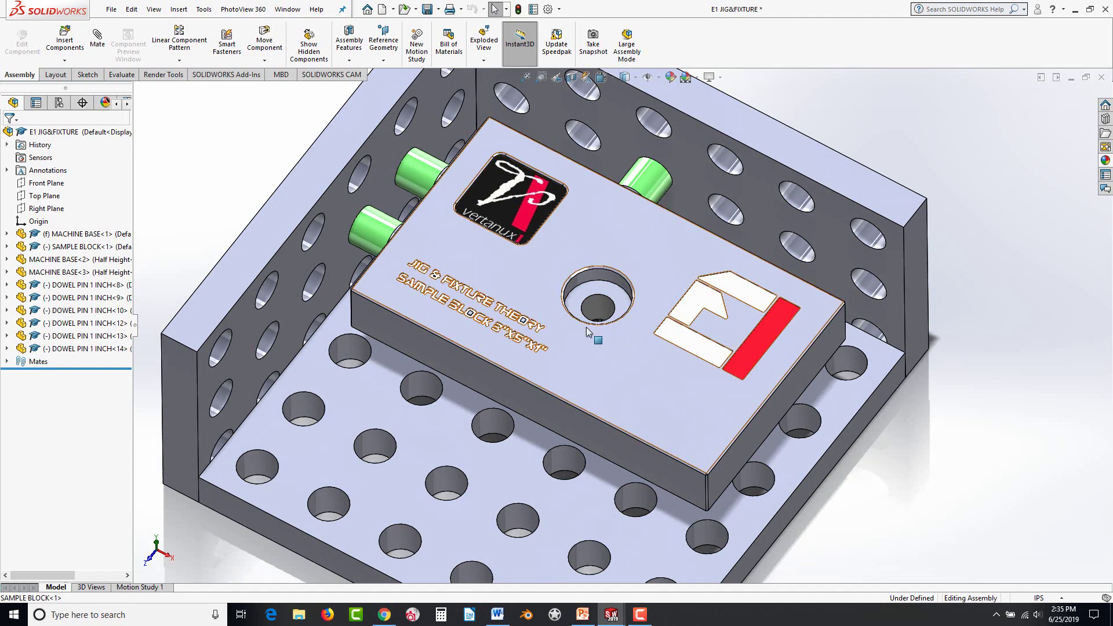
scroll(615, 373, "up", 3)
scroll(617, 360, "down", 3)
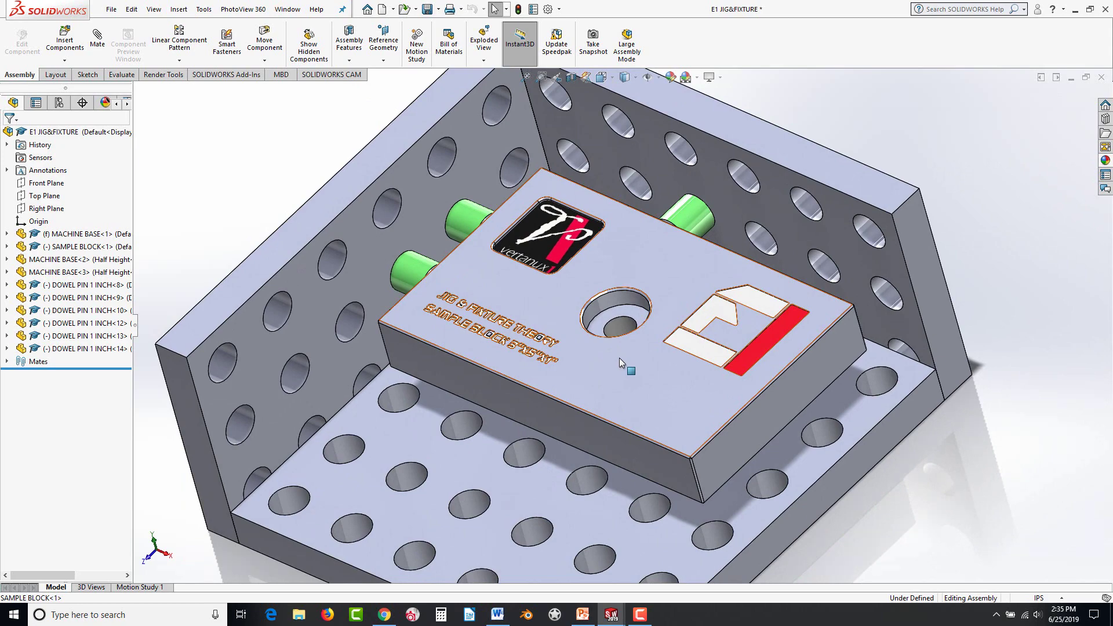
left_click(620, 359)
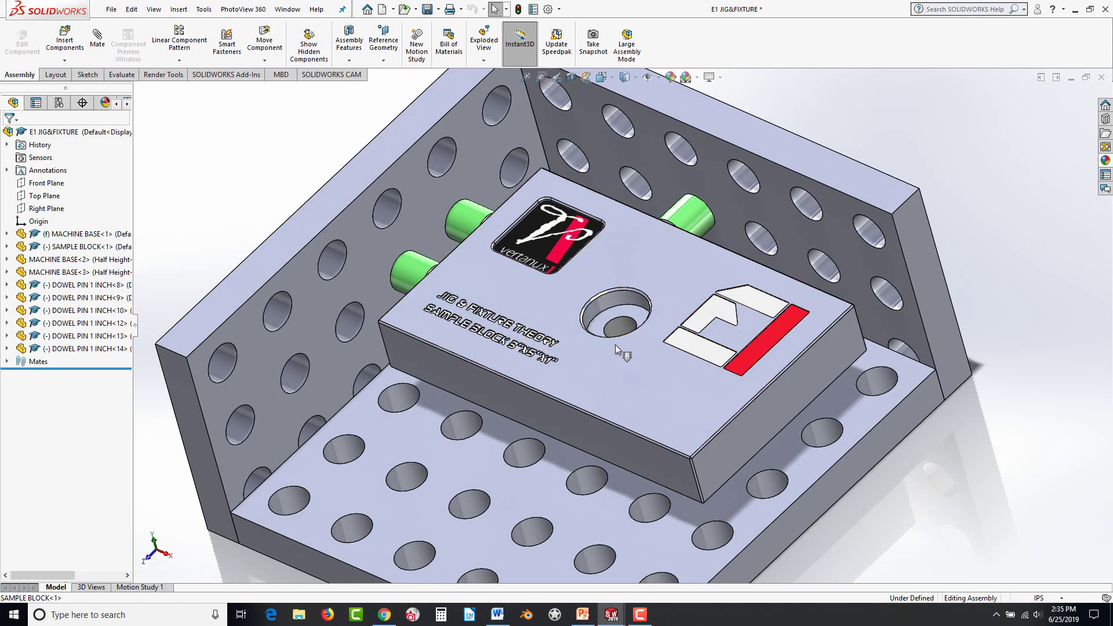
middle_click_drag(615, 344, 609, 347)
key("Escape")
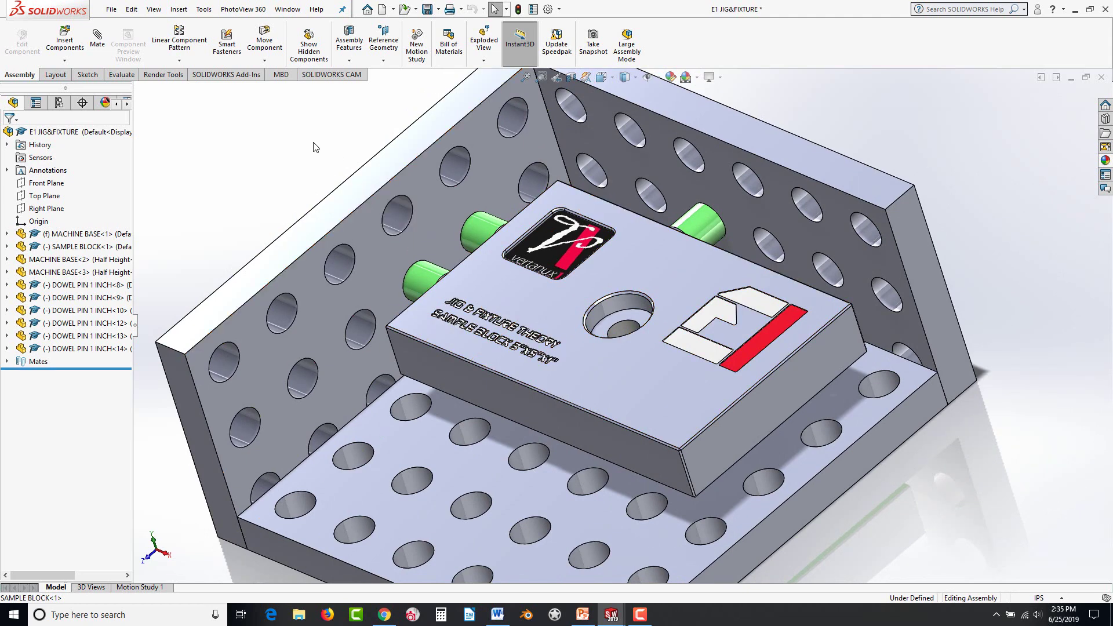
Create a new assembly document and place the MACHINE BASE part at its origin.
left_click(111, 10)
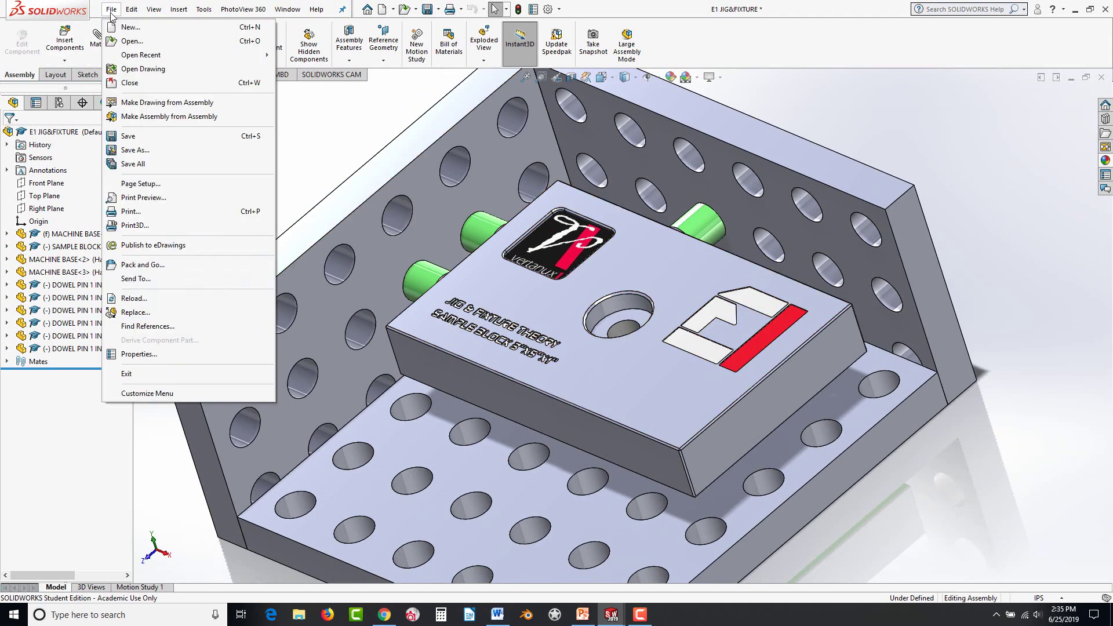
left_click(123, 28)
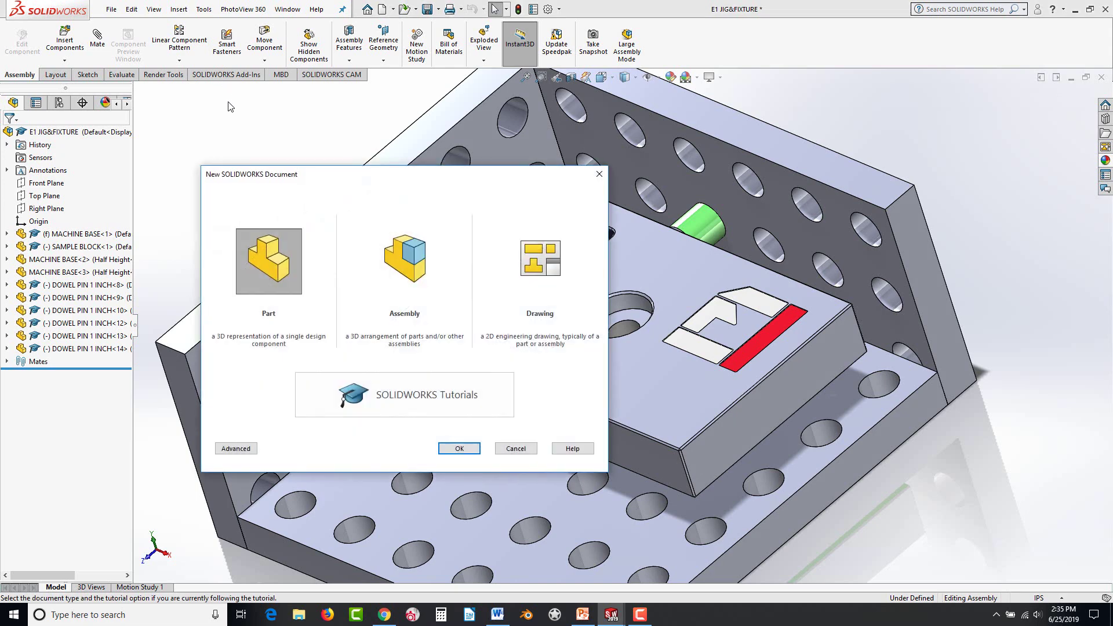
left_click(411, 276)
left_click(461, 448)
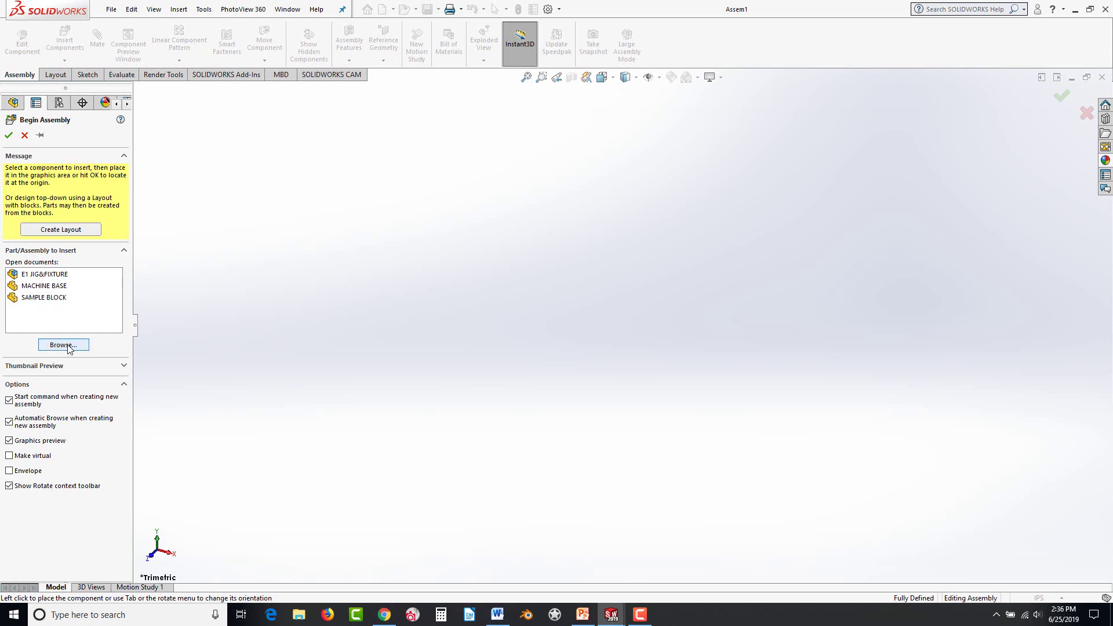
left_click(43, 287)
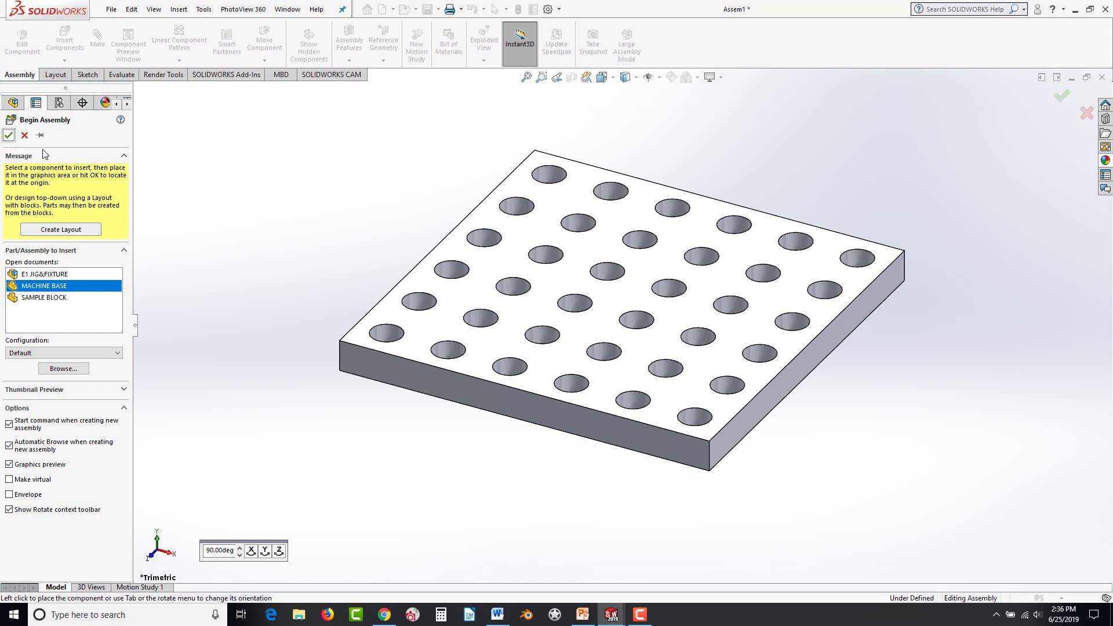
left_click(9, 136)
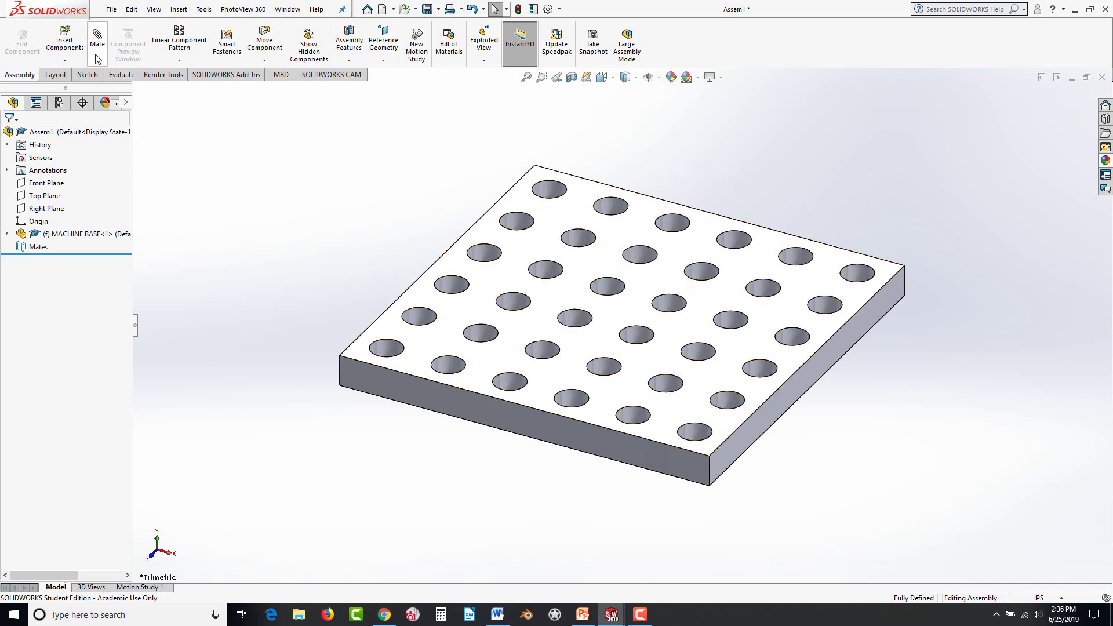
Insert the DOWEL PIN 1 INCH part from the E1 J&F PARTS folder and place it above the machine base.
left_click(64, 44)
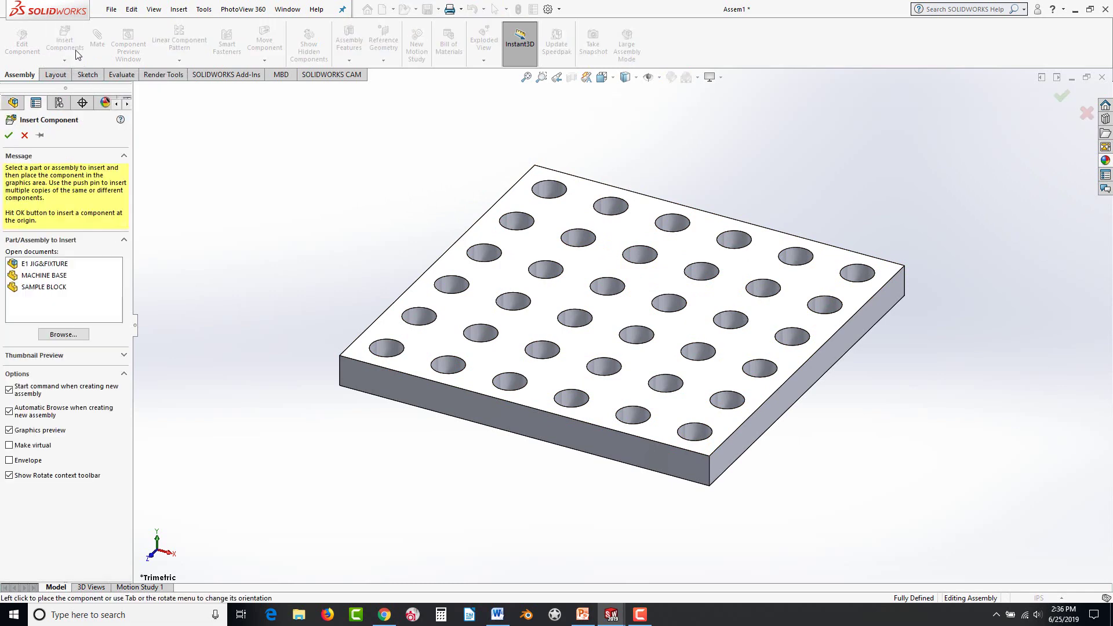
left_click(53, 334)
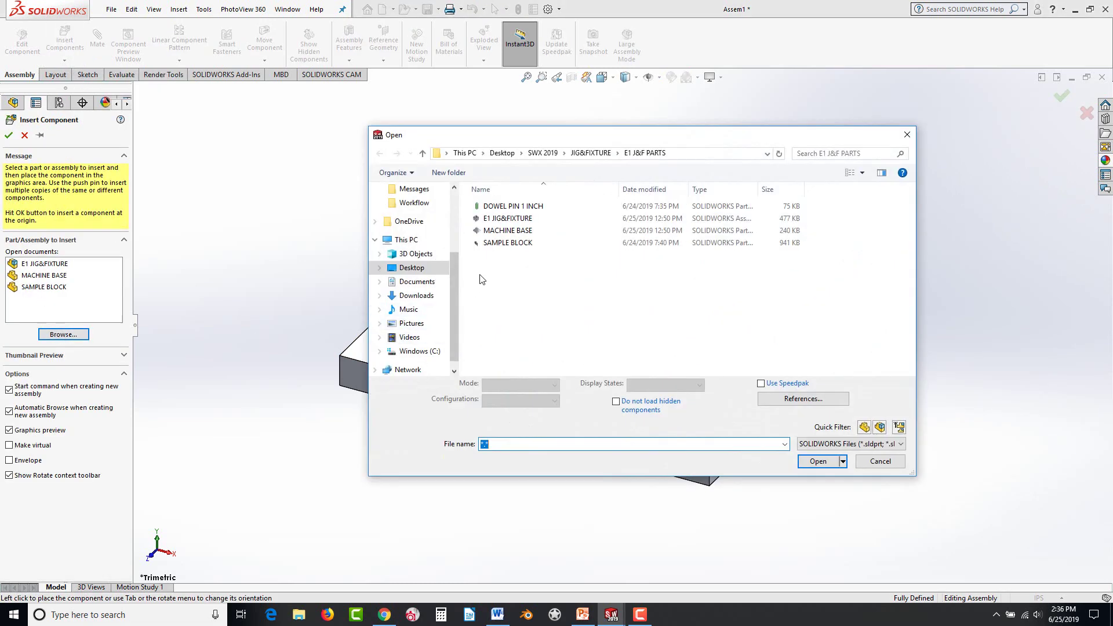
left_click(510, 207)
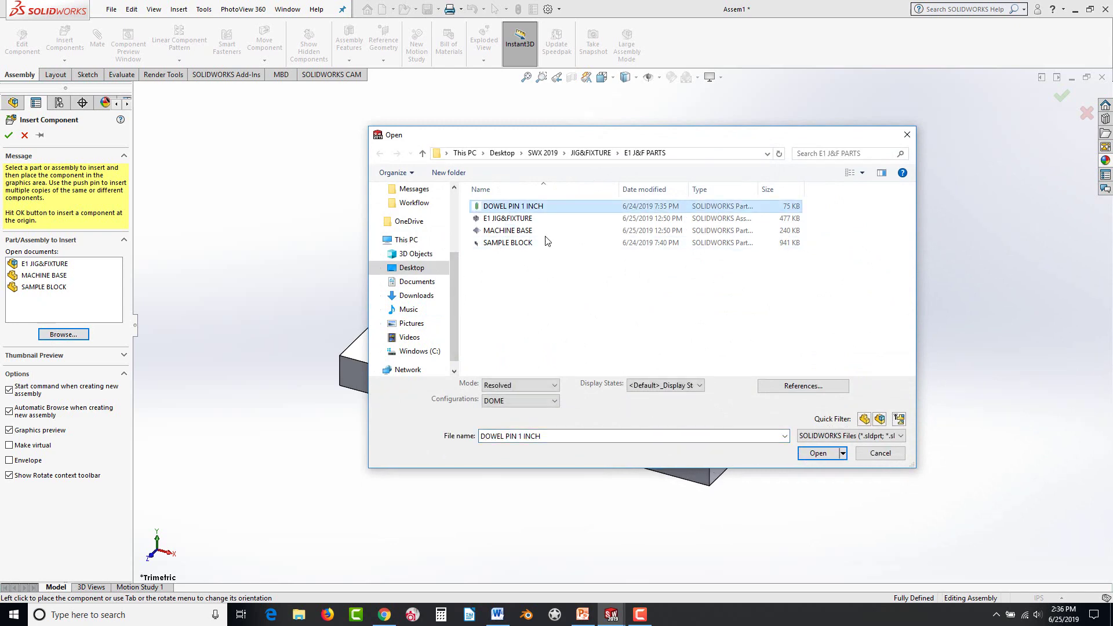
left_click(818, 461)
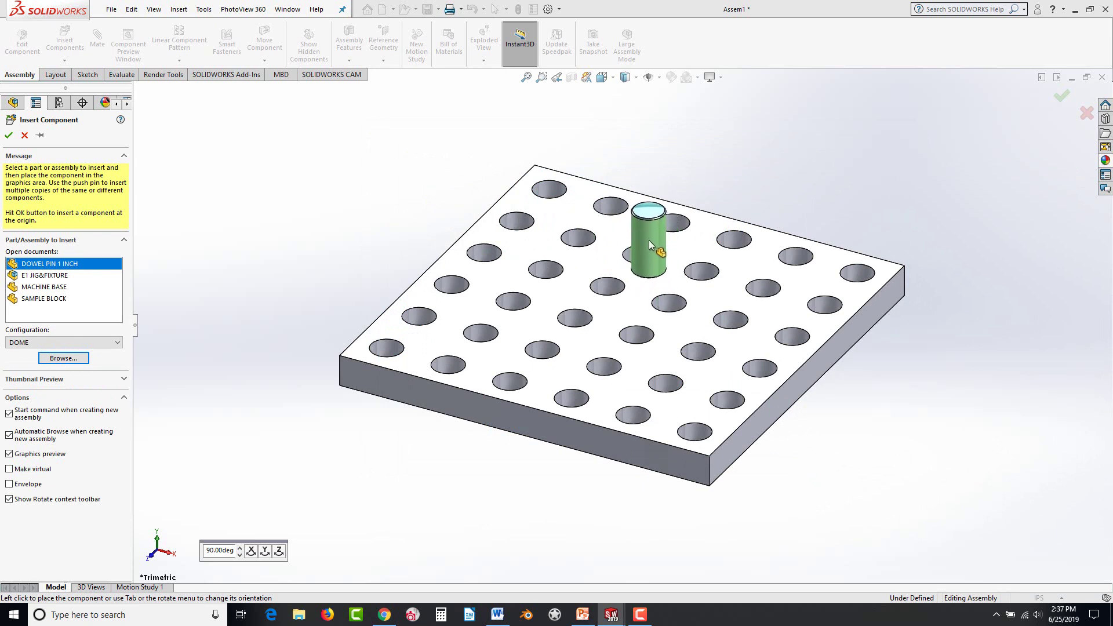
left_click(649, 239)
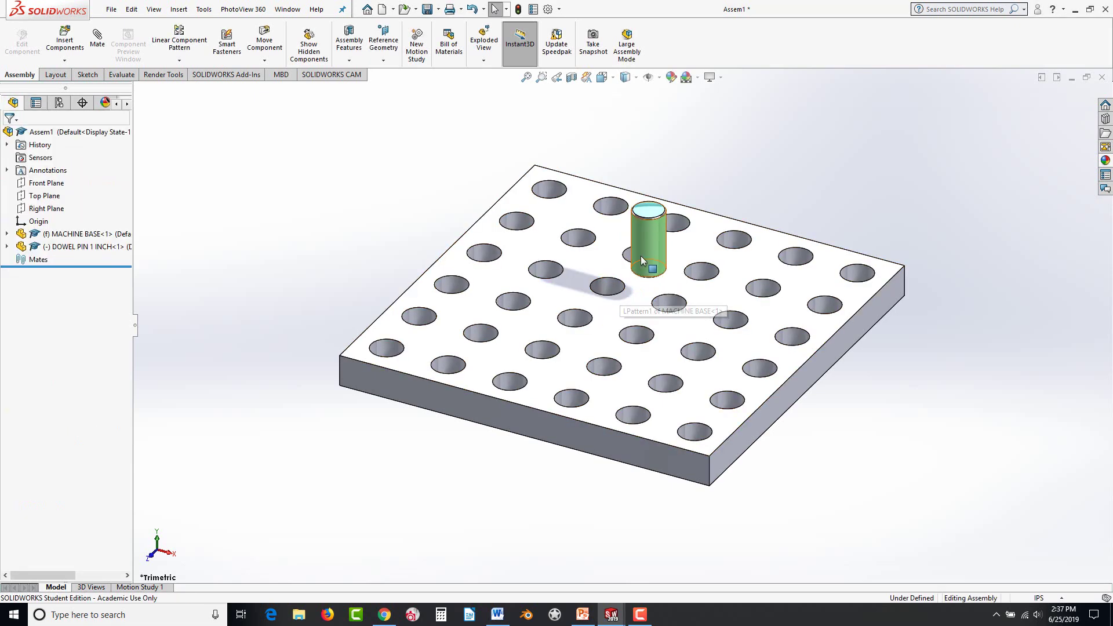
Add a concentric mate between the dowel pin's cylindrical face and the base hole directly behind it.
scroll(642, 256, "down", 2)
scroll(646, 273, "down", 3)
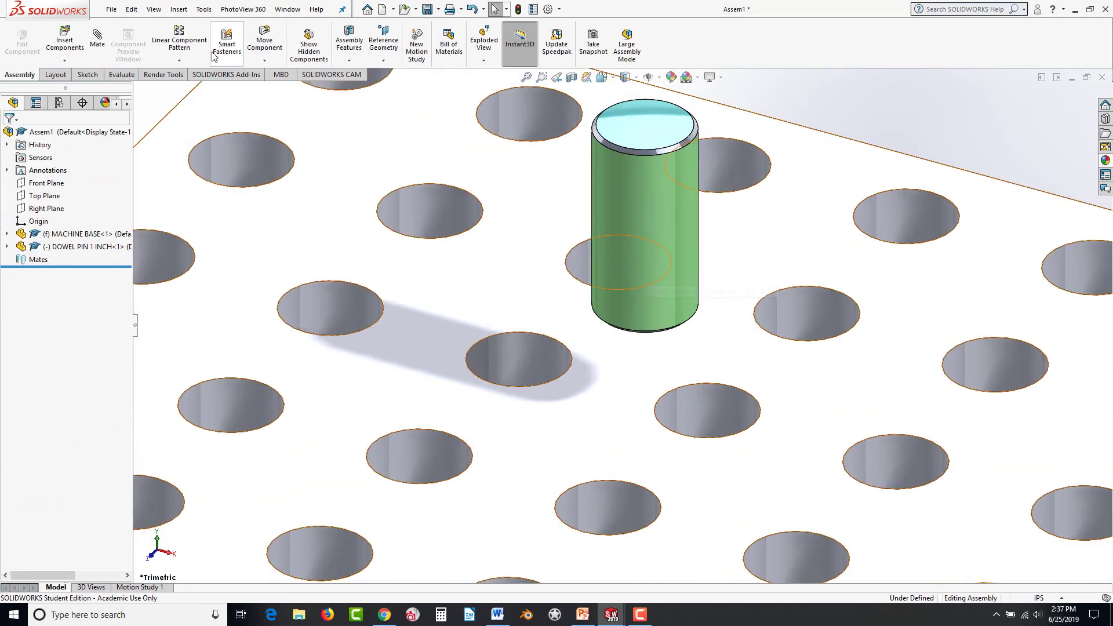
left_click(97, 40)
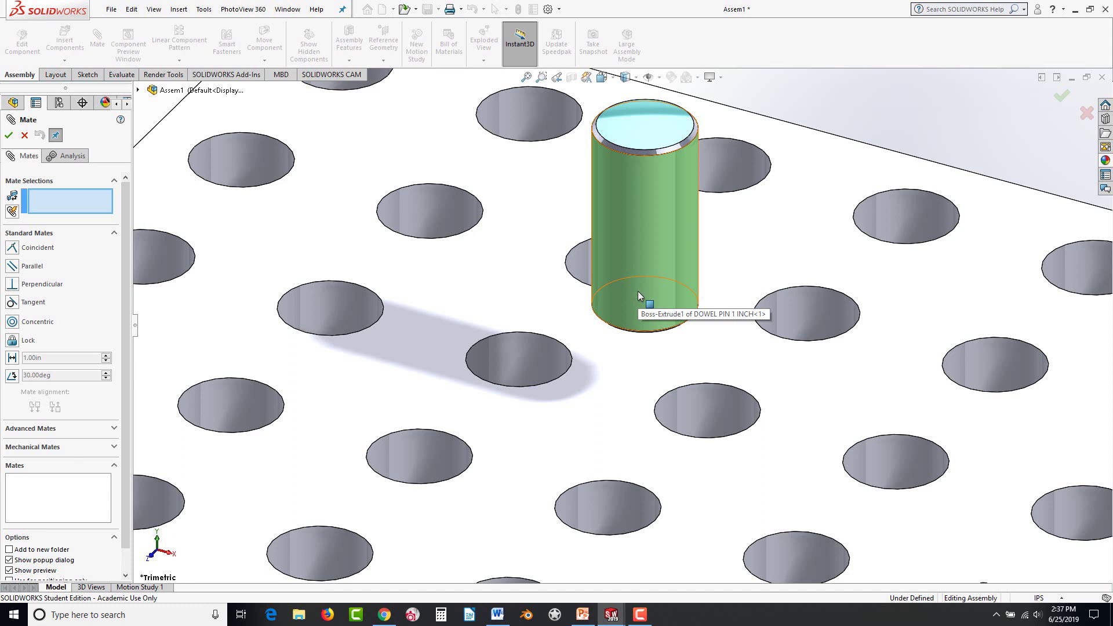
left_click(634, 245)
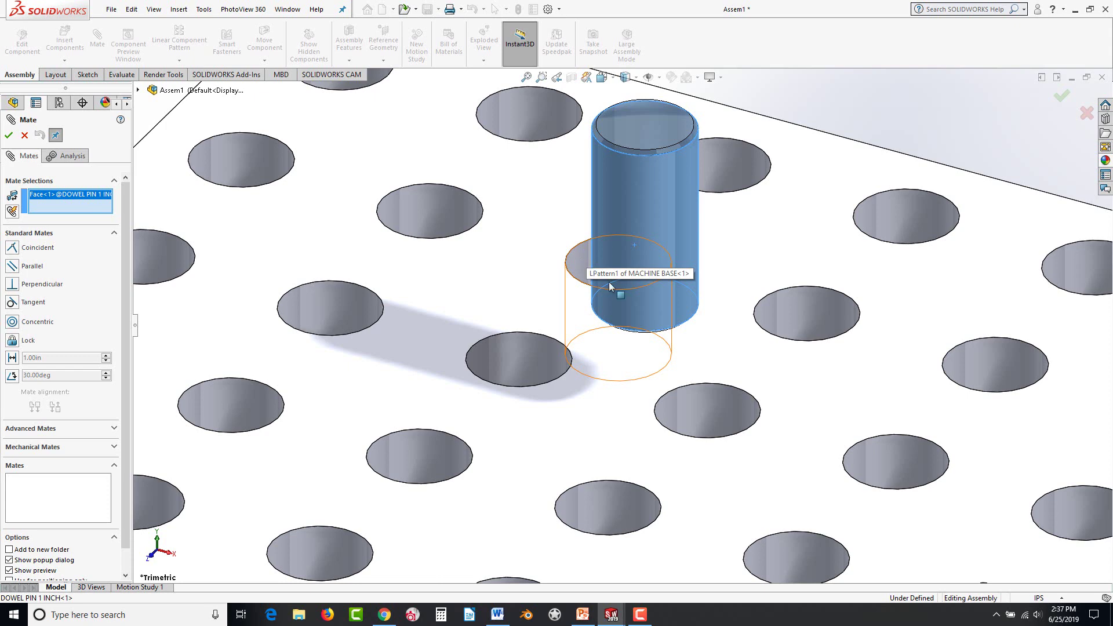
scroll(579, 258, "up", 3)
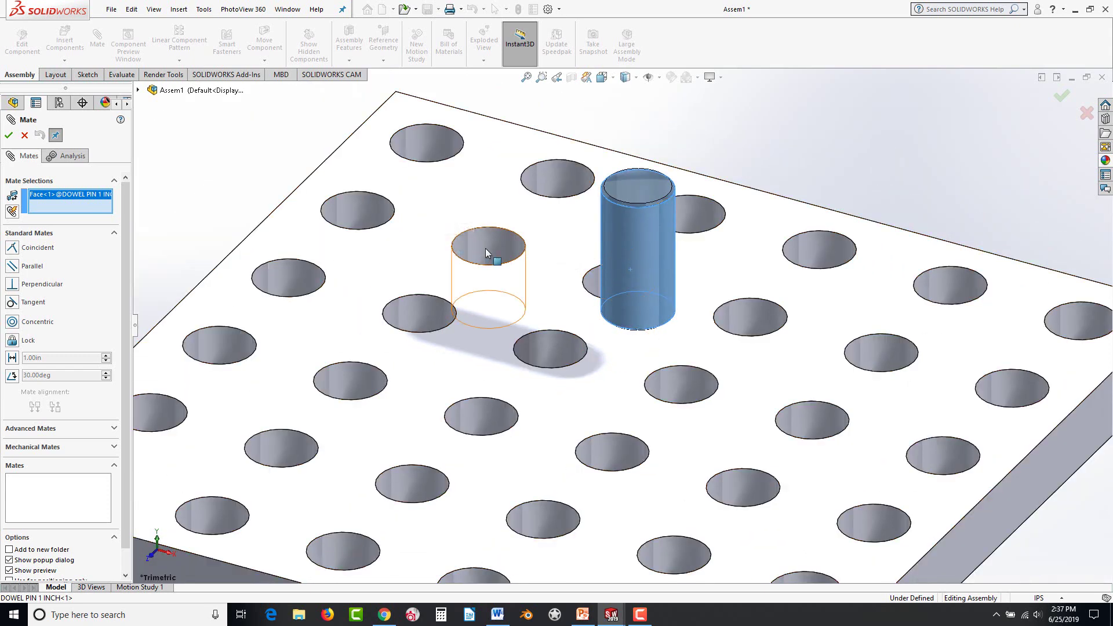
left_click(595, 284)
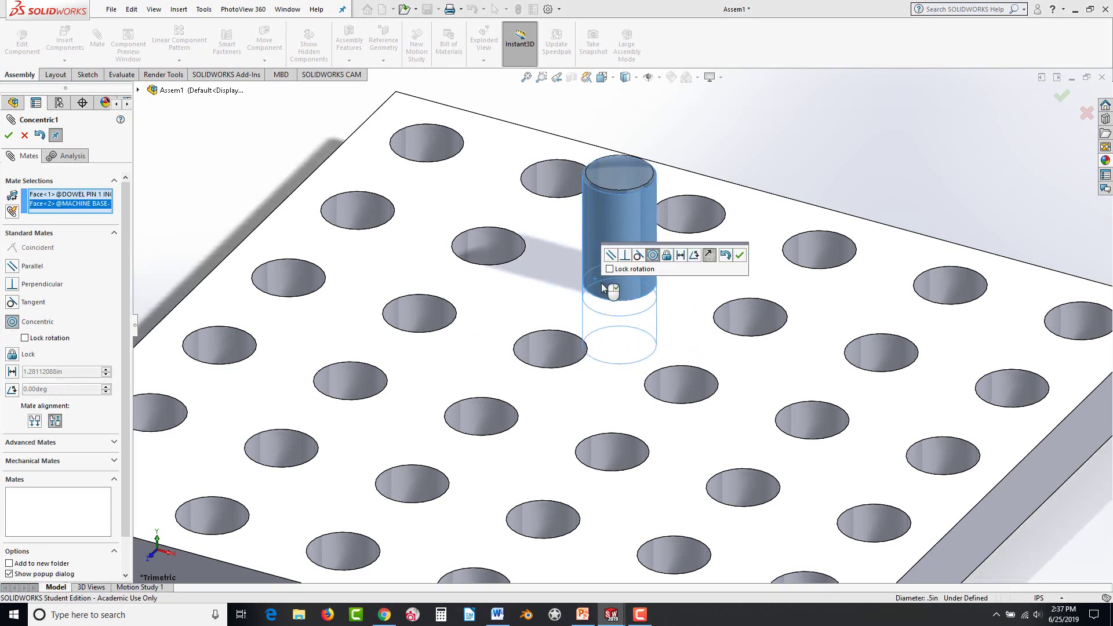
left_click(739, 257)
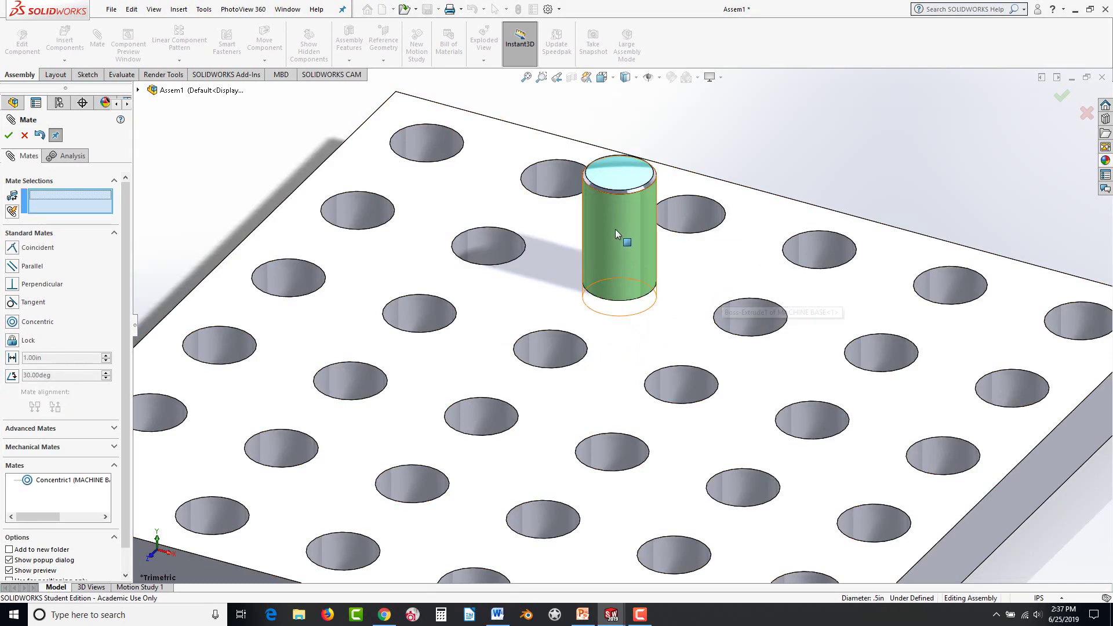
Slide the dowel pin down into its hole and add a tangent mate between its domed bottom face and the base's underside.
left_click_drag(615, 229, 625, 336)
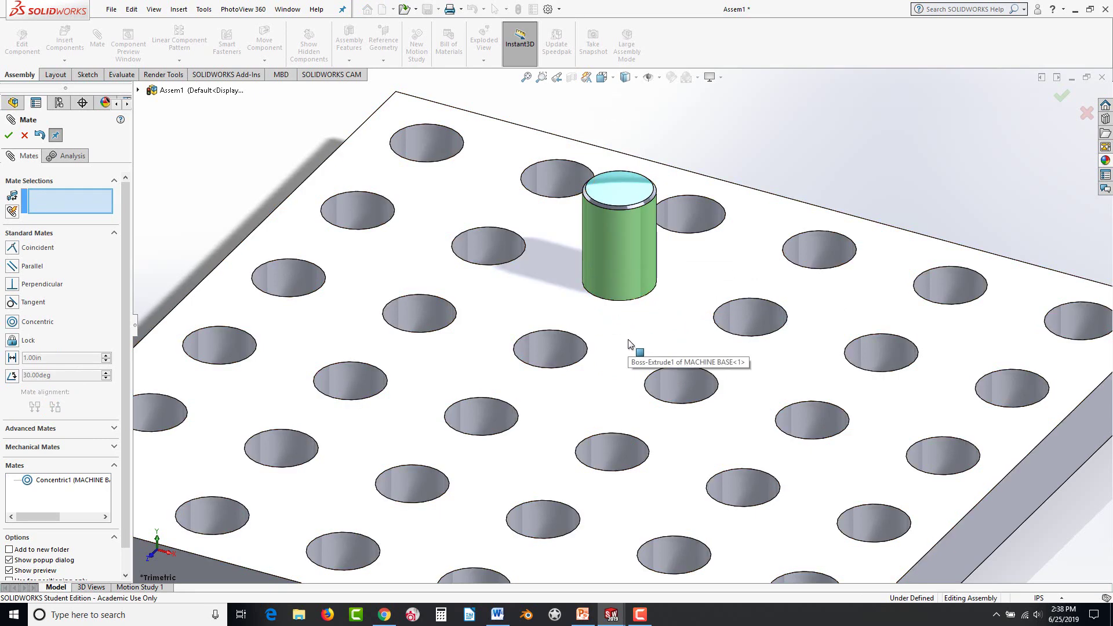
middle_click_drag(613, 378, 564, 244)
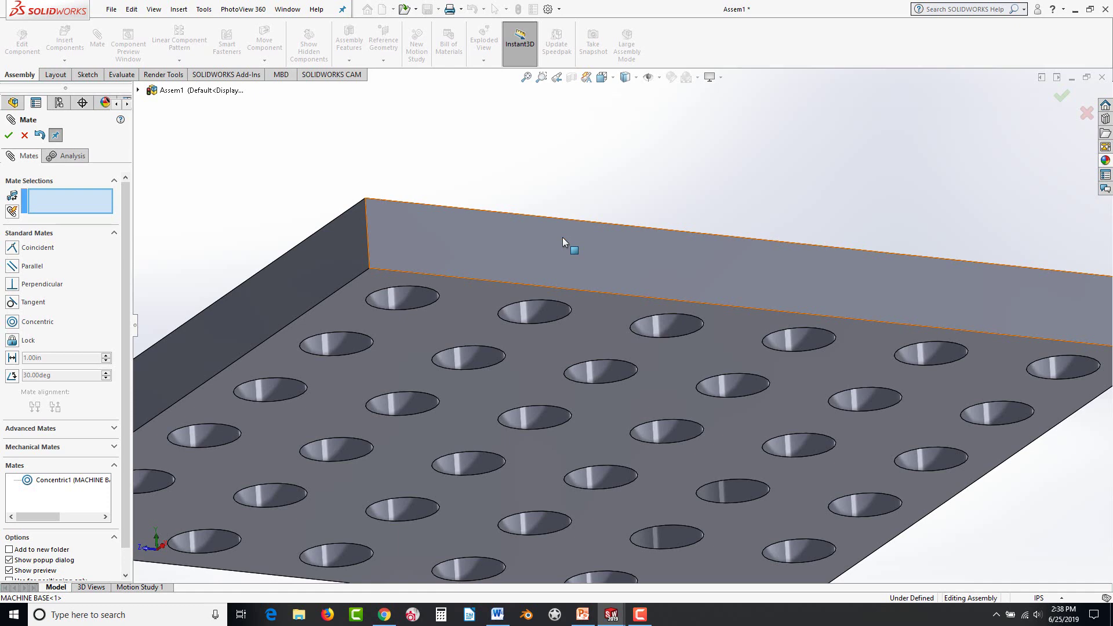
middle_click_drag(562, 241, 602, 249)
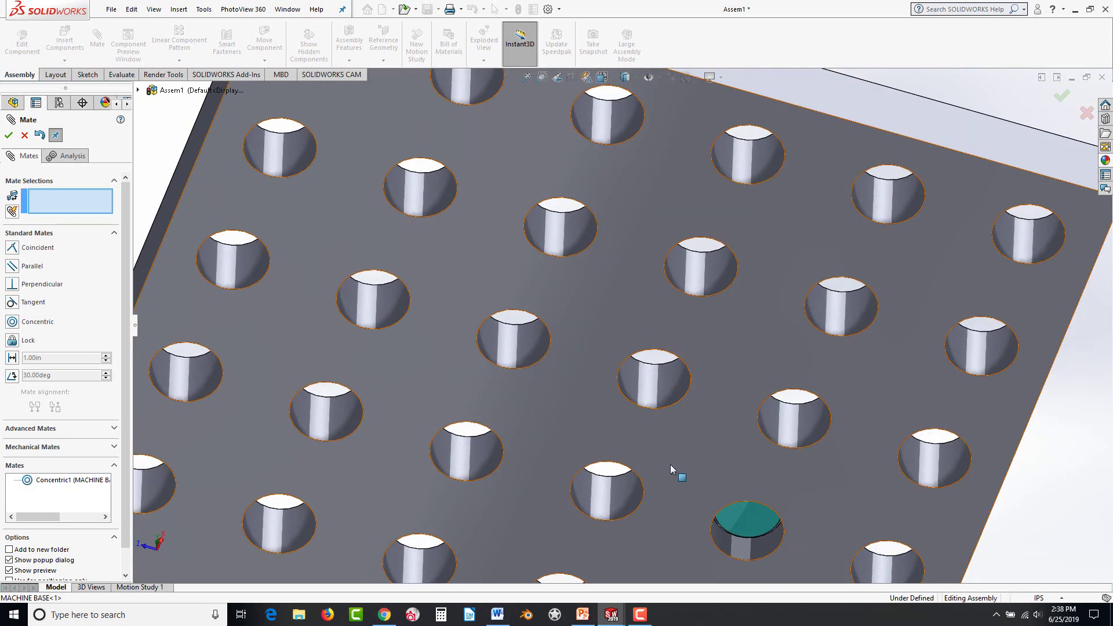
scroll(725, 510, "up", 3)
middle_click_drag(770, 510, 728, 512)
scroll(728, 513, "down", 2)
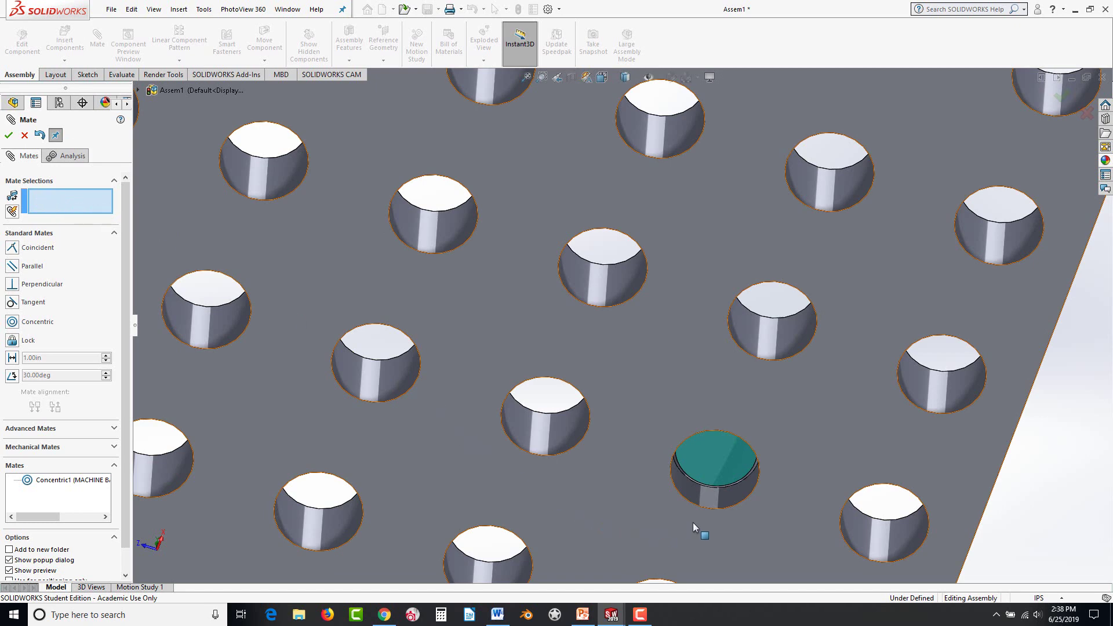
left_click(721, 471)
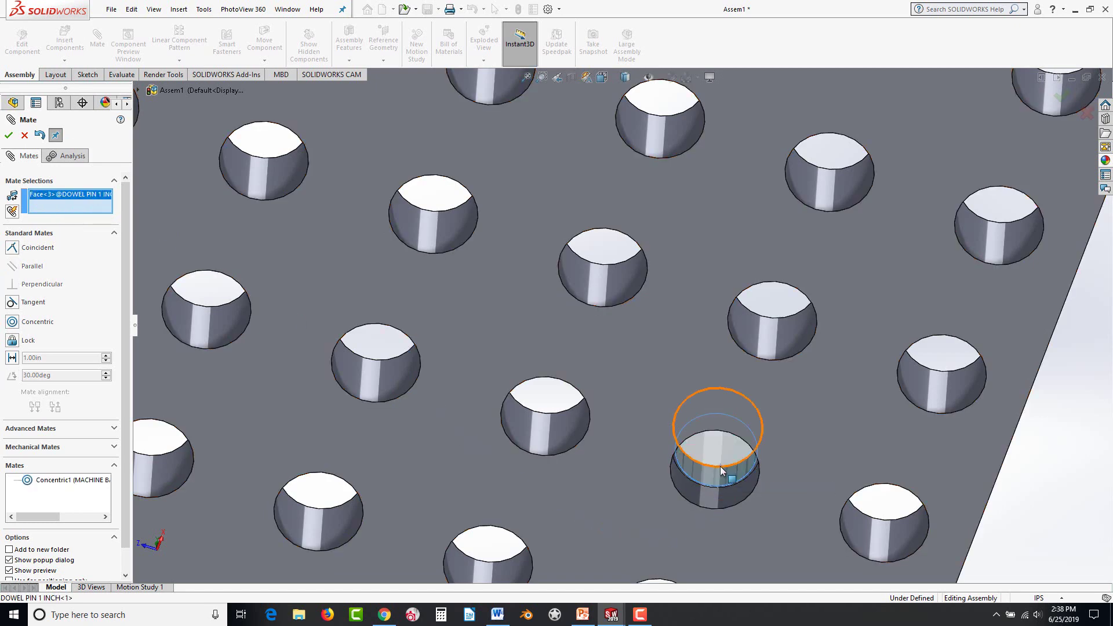
left_click(719, 423)
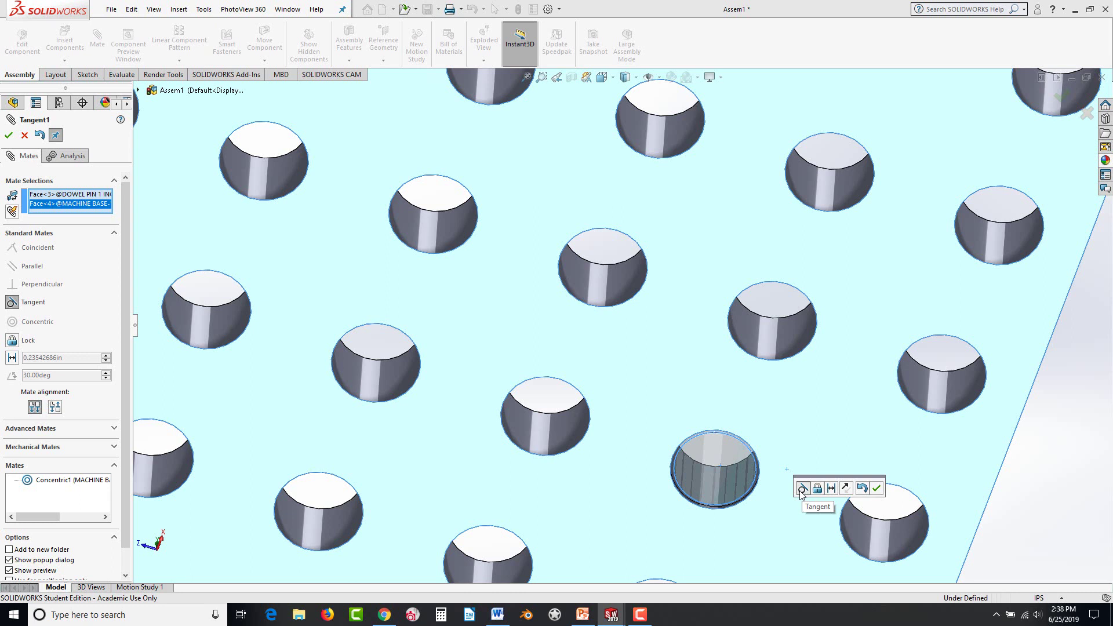
left_click(803, 492)
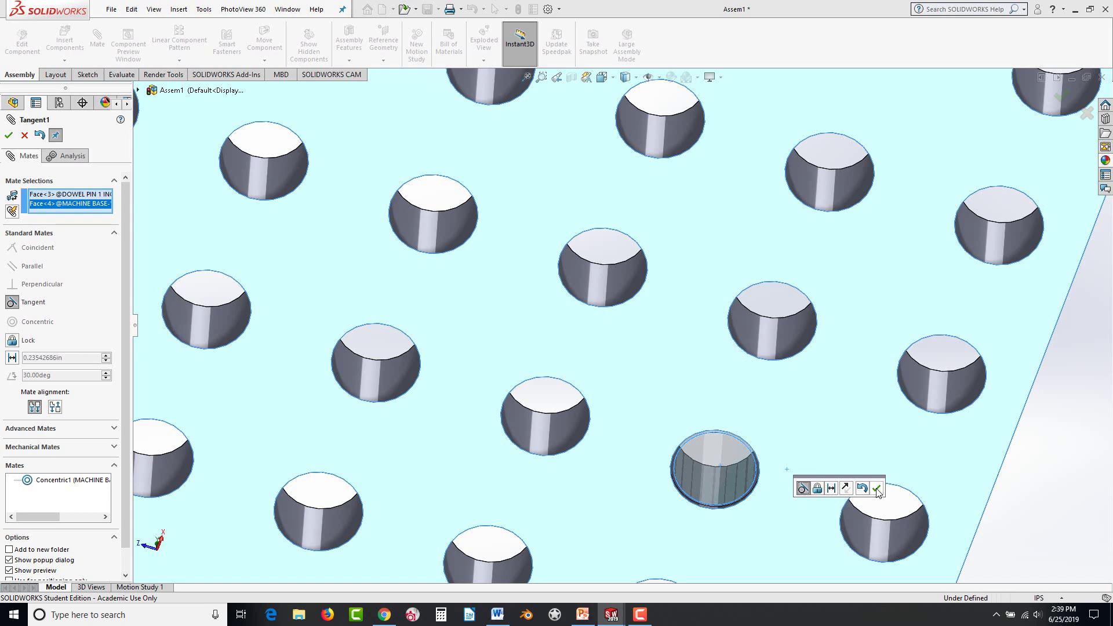
left_click(876, 490)
key("z")
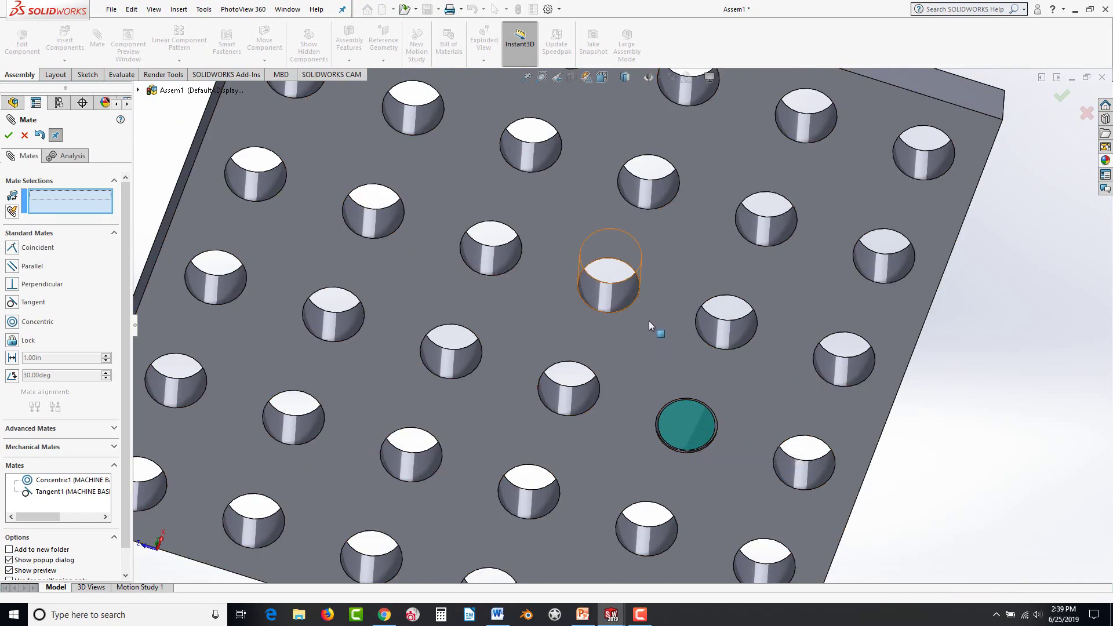
middle_click_drag(649, 326, 676, 406)
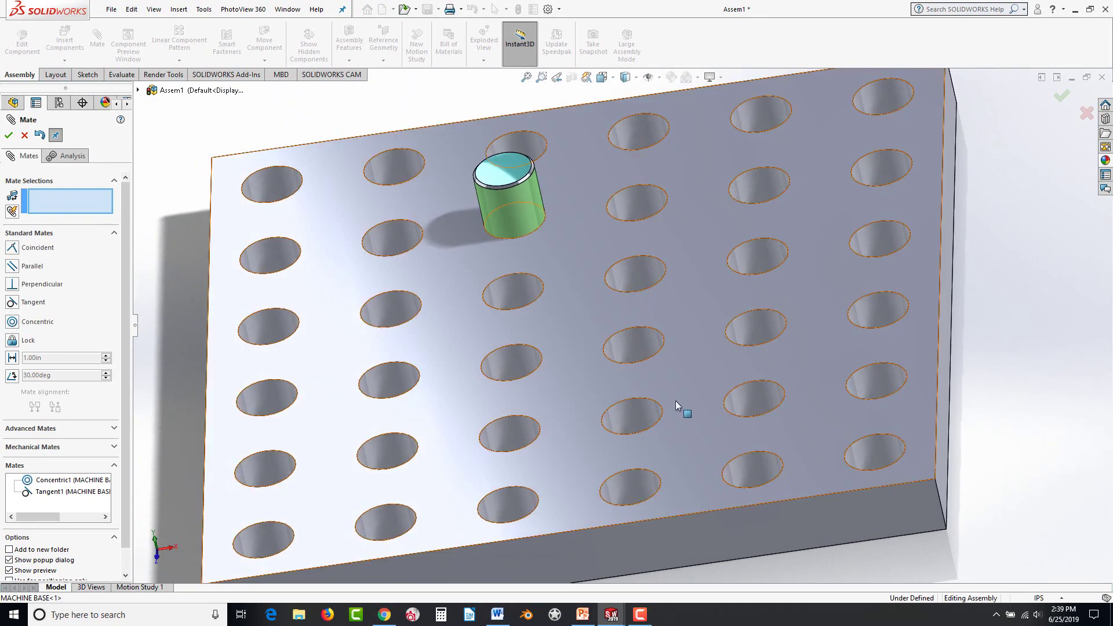
left_click(8, 135)
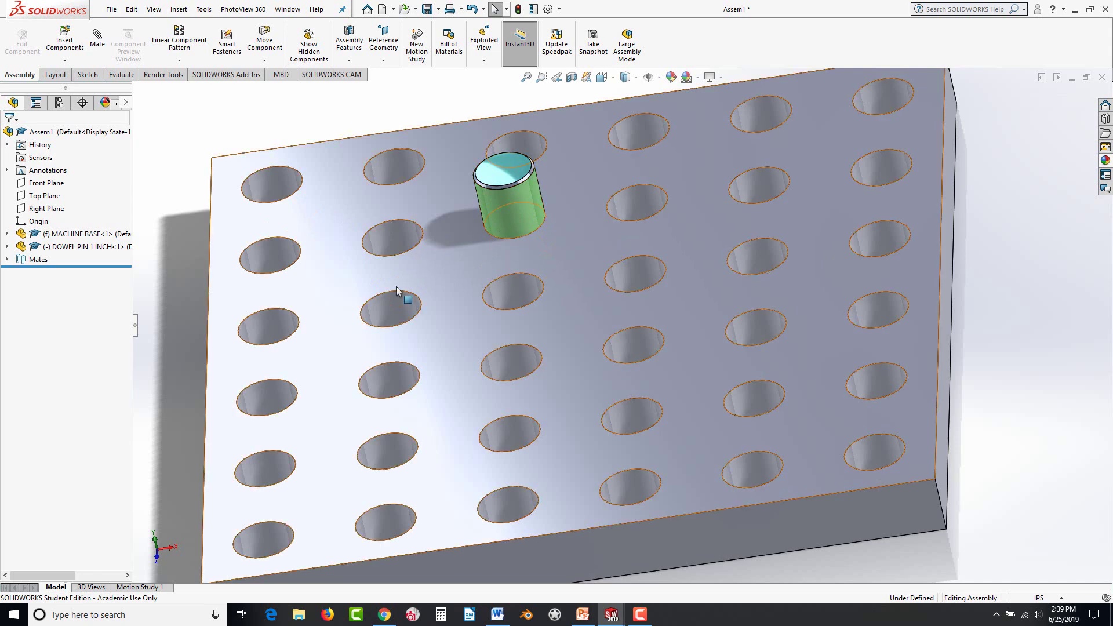
Copy the mated dowel pin and make the copy concentric with the diagonally adjacent hole in the machine base.
left_click(510, 210)
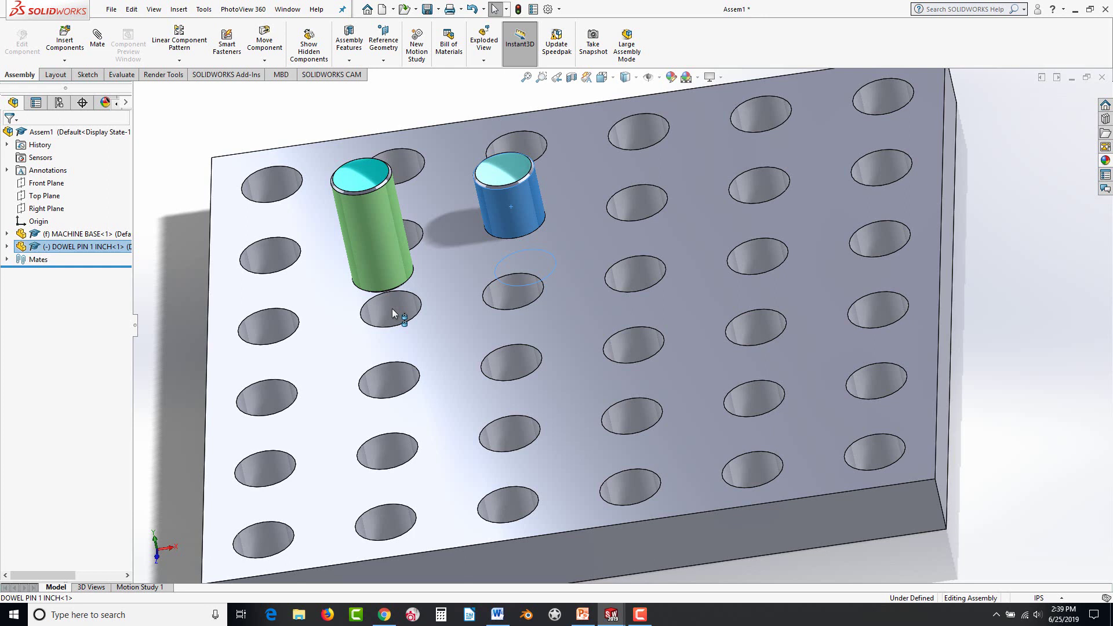
left_click_drag(392, 313, 391, 311)
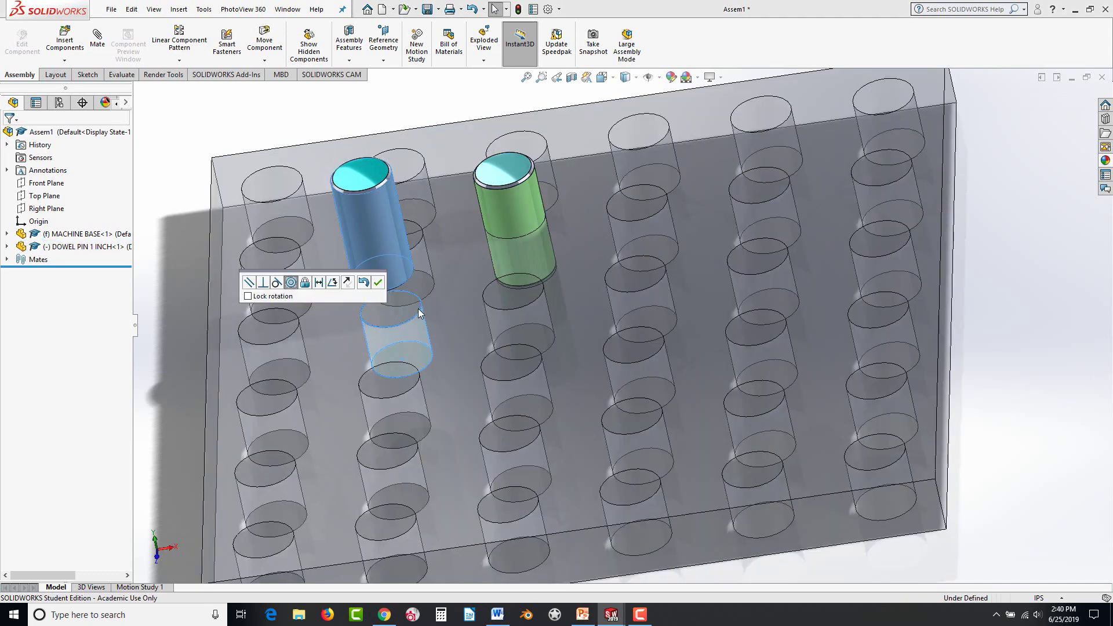
left_click(377, 282)
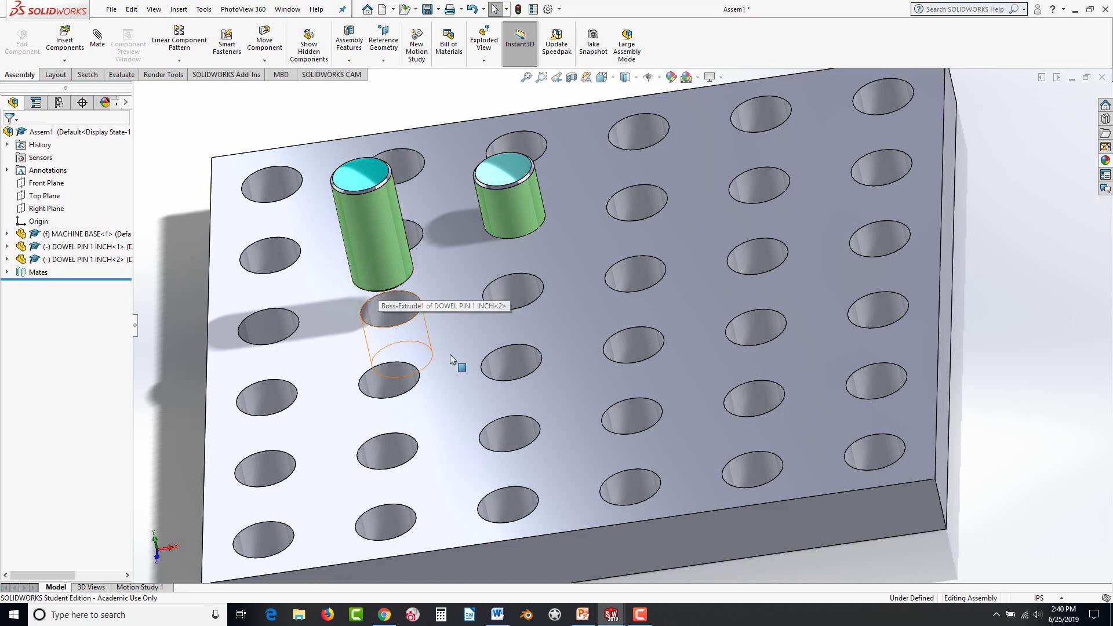
Add a tangent mate between the second dowel pin's domed bottom face and the underside of the machine base.
mouse_move(449, 337)
middle_mouse_down()
mouse_move(344, 84)
mouse_move(457, 348)
middle_mouse_up()
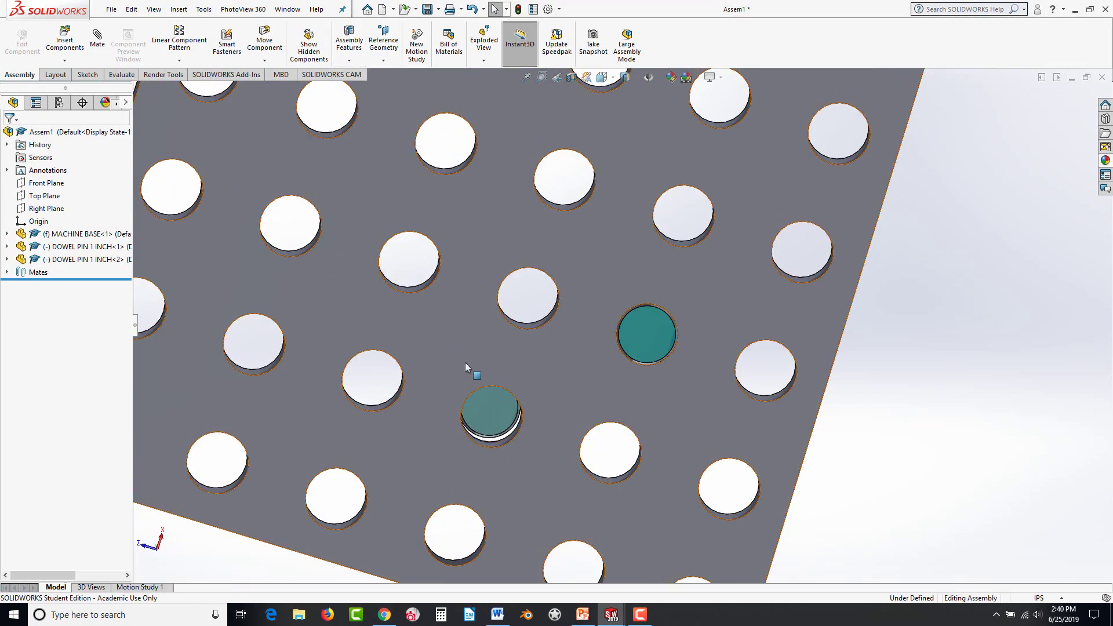
left_click(494, 410)
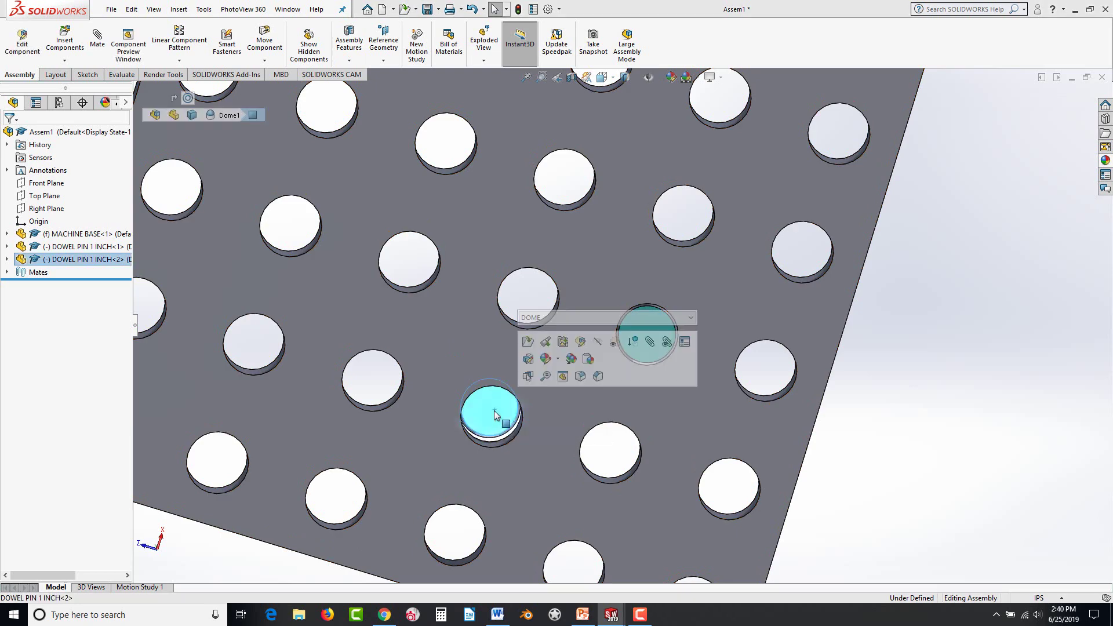
left_click(552, 422)
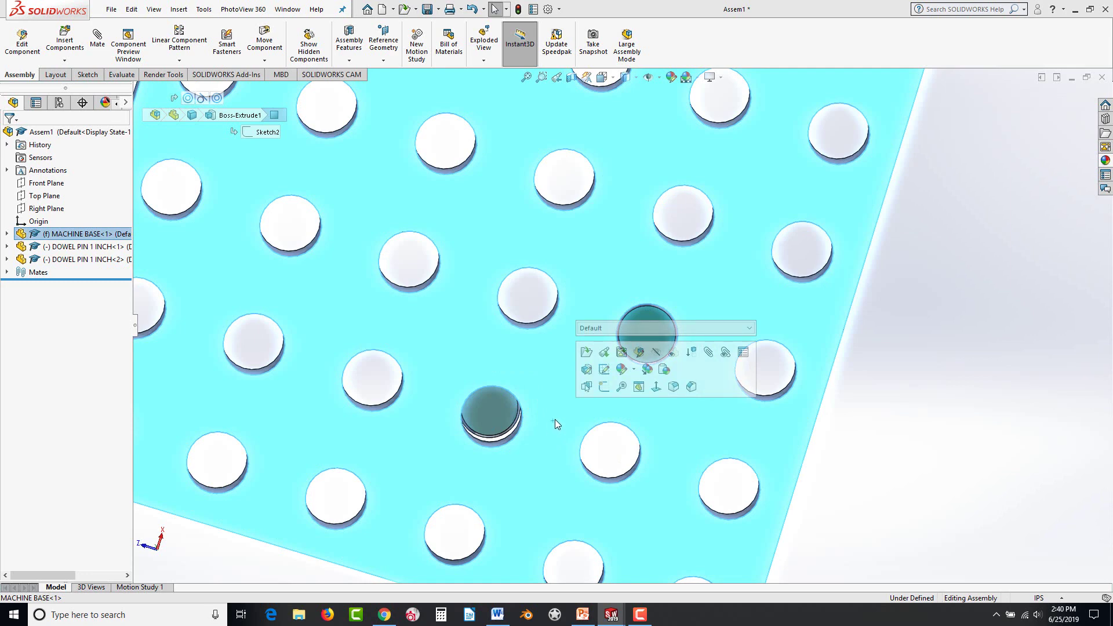
left_click(489, 416)
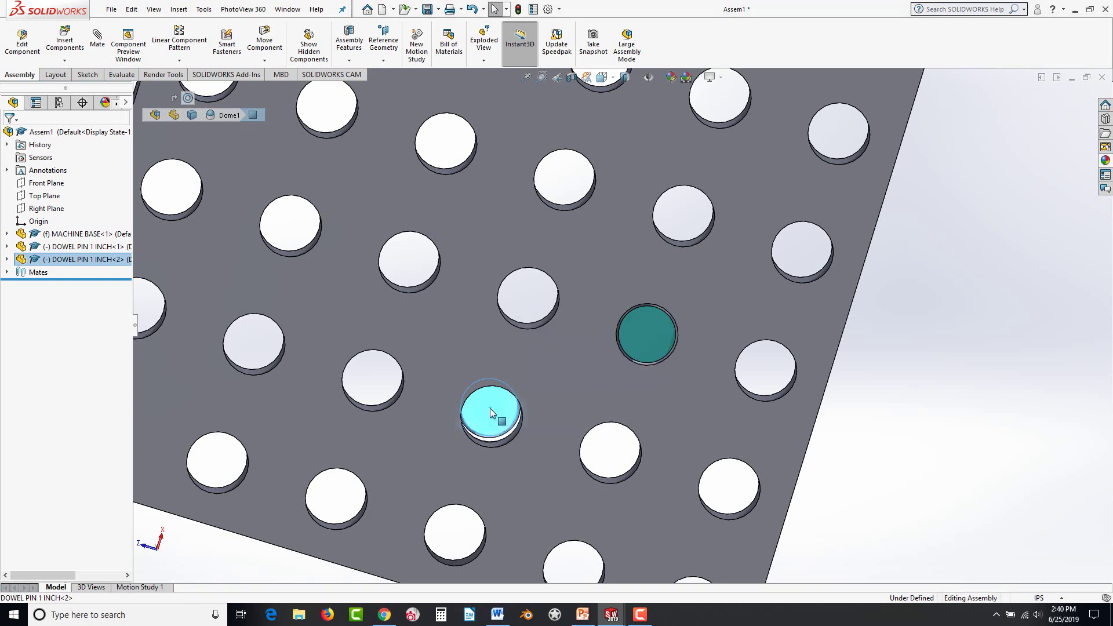
left_click_drag(490, 412, 537, 429)
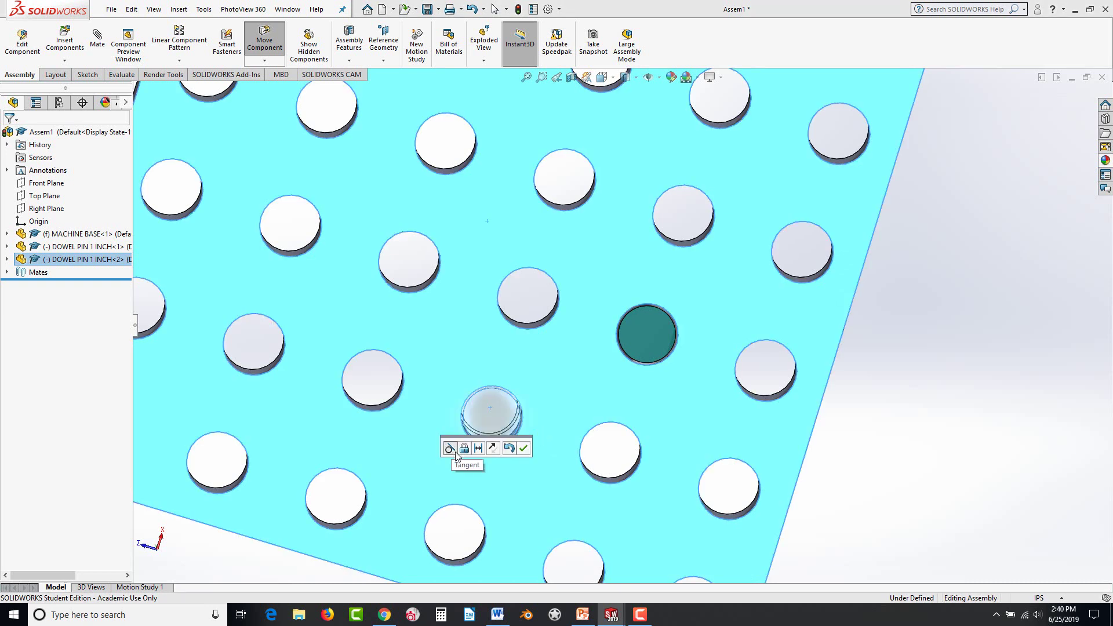
left_click(450, 449)
left_click(525, 451)
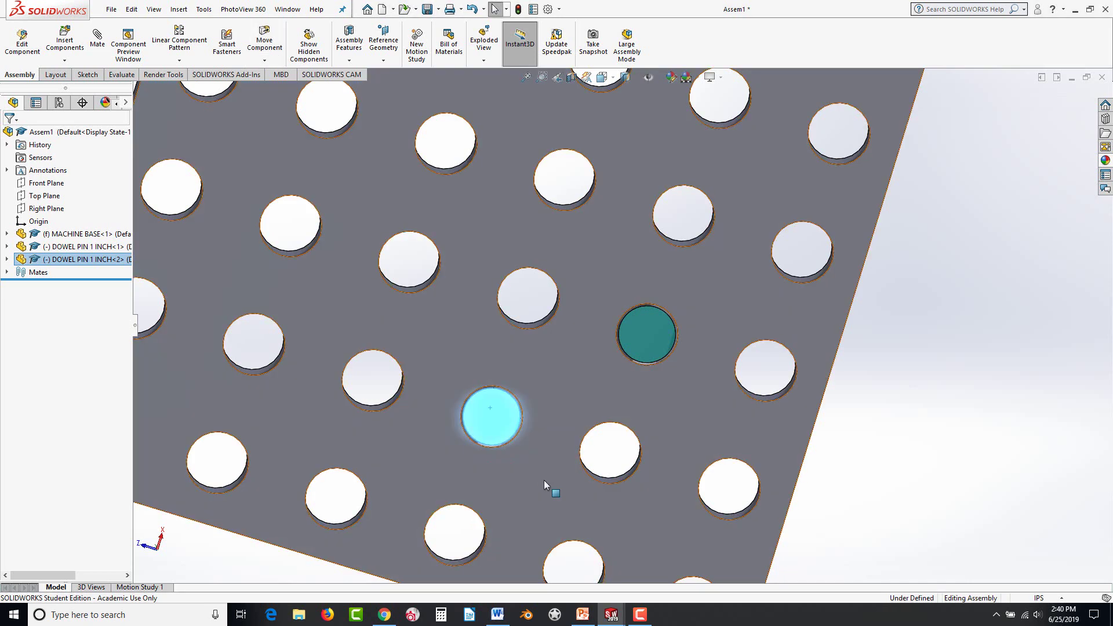
key("z")
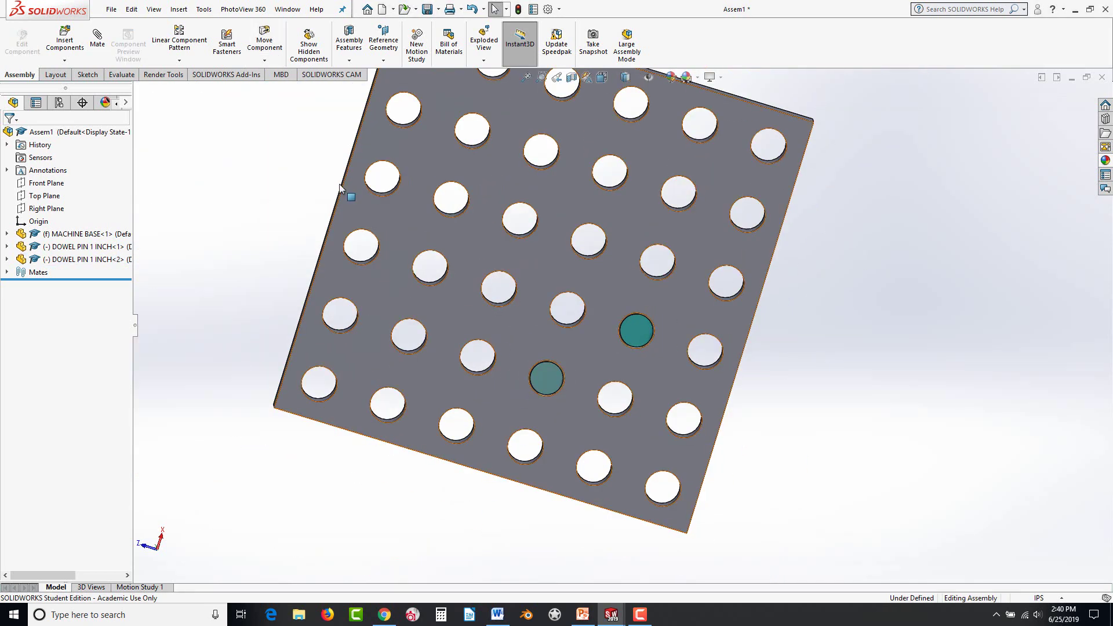
left_click(97, 40)
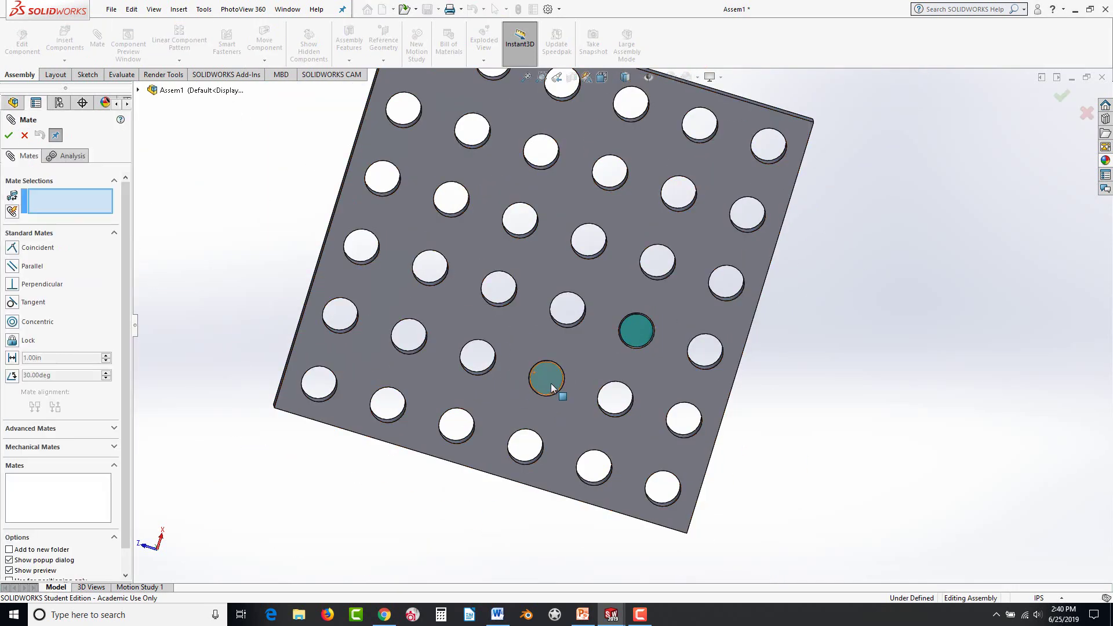
left_click(23, 136)
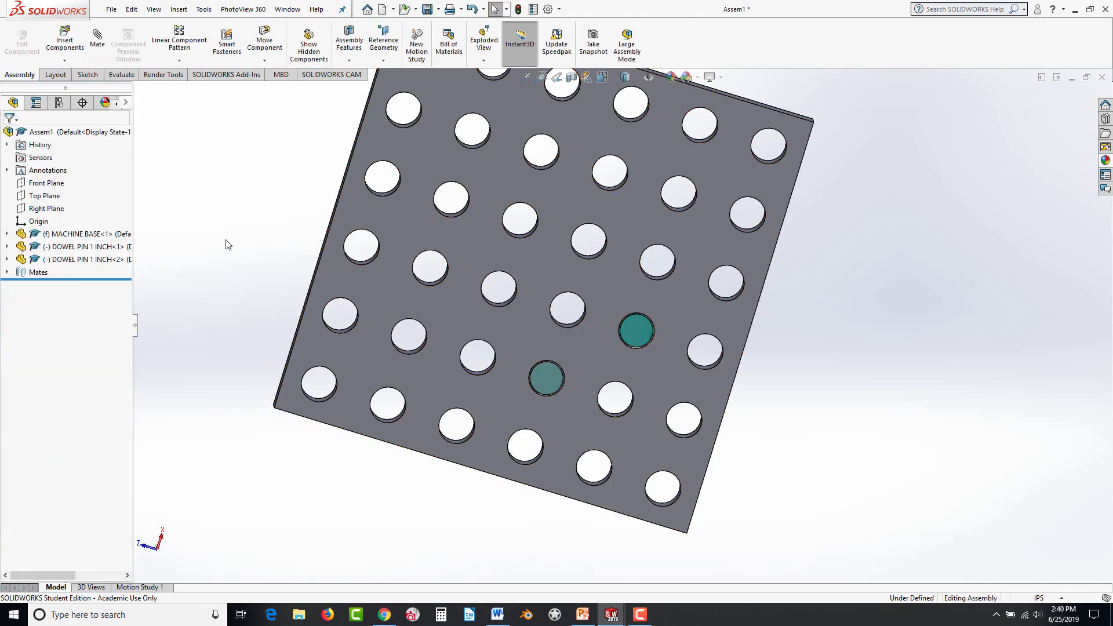
Copy the second dowel pin and make the copy concentric with the hole two positions along the same row, diagonal to the first pin.
middle_click_drag(346, 319, 527, 450)
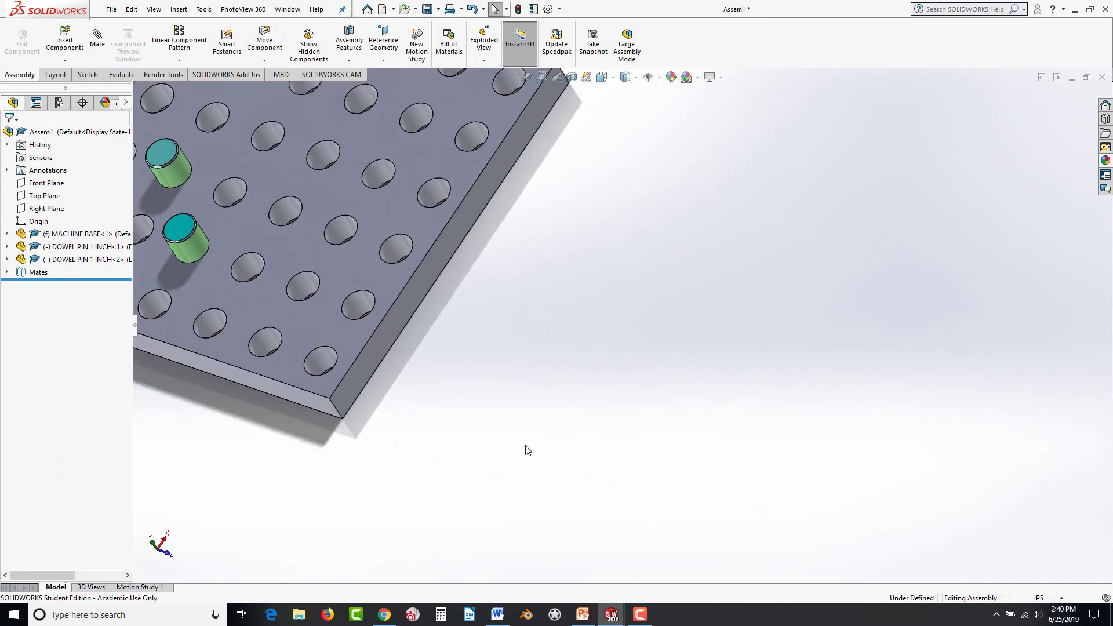
scroll(441, 318, "up", 5)
scroll(418, 232, "down", 6)
scroll(428, 250, "down", 3)
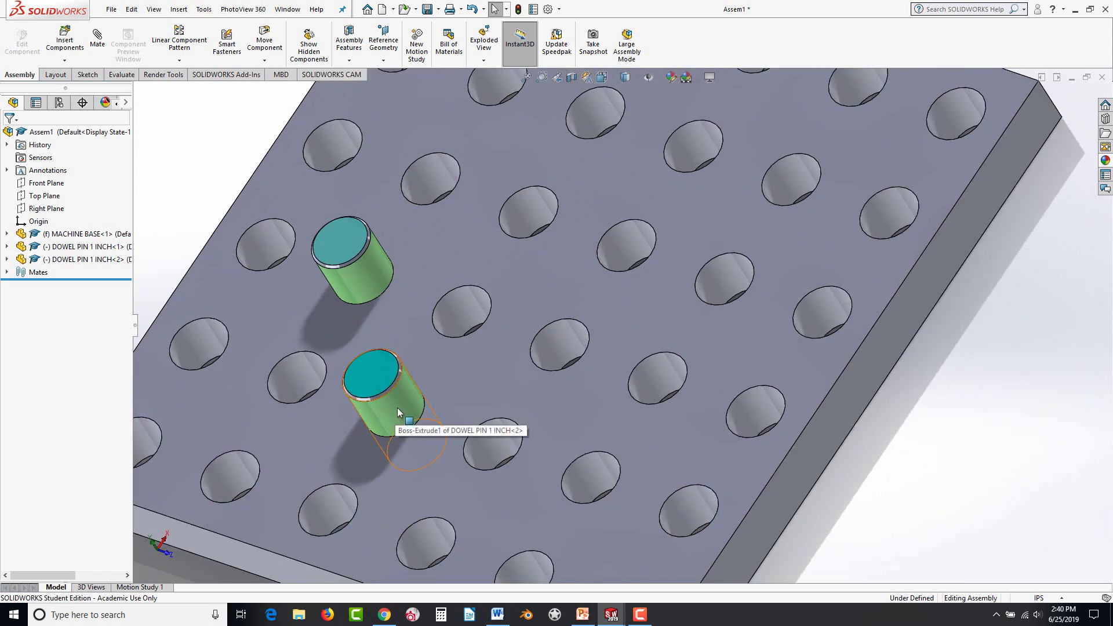
left_click_drag(398, 406, 535, 214, "ctrl")
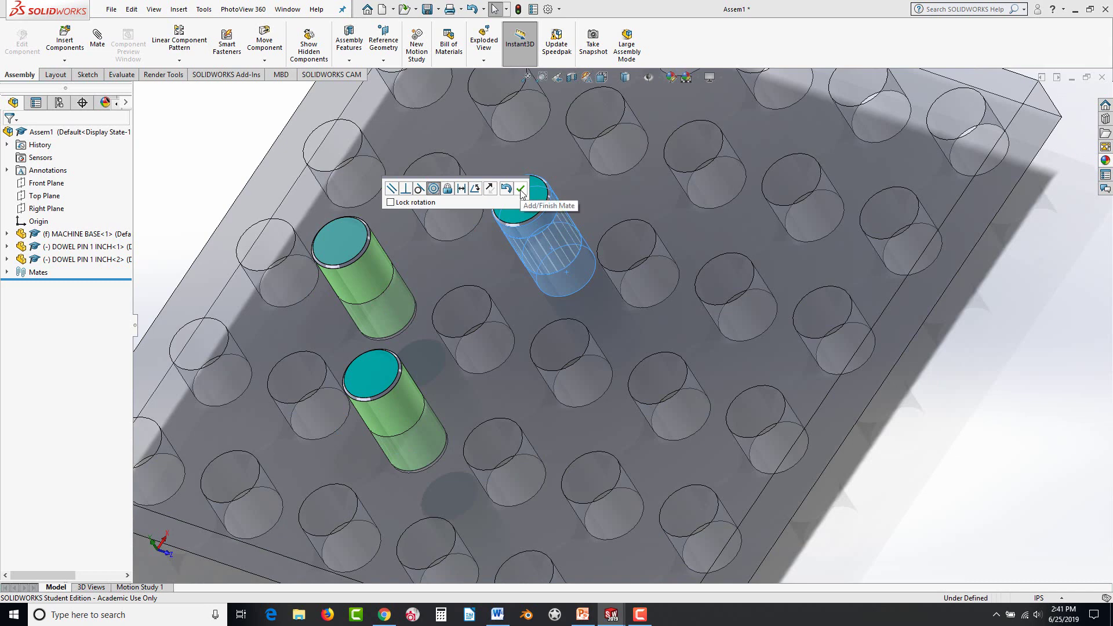
left_click(520, 191)
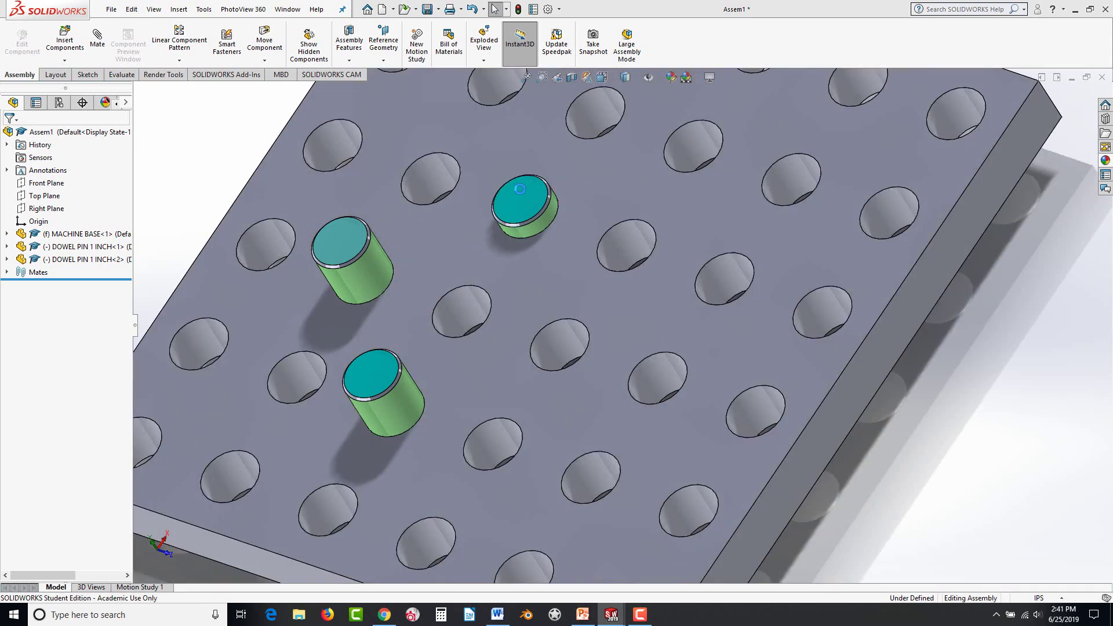
Add a tangent mate between the third dowel pin's domed bottom face and the underside of the machine base.
middle_click_drag(616, 350, 497, 282)
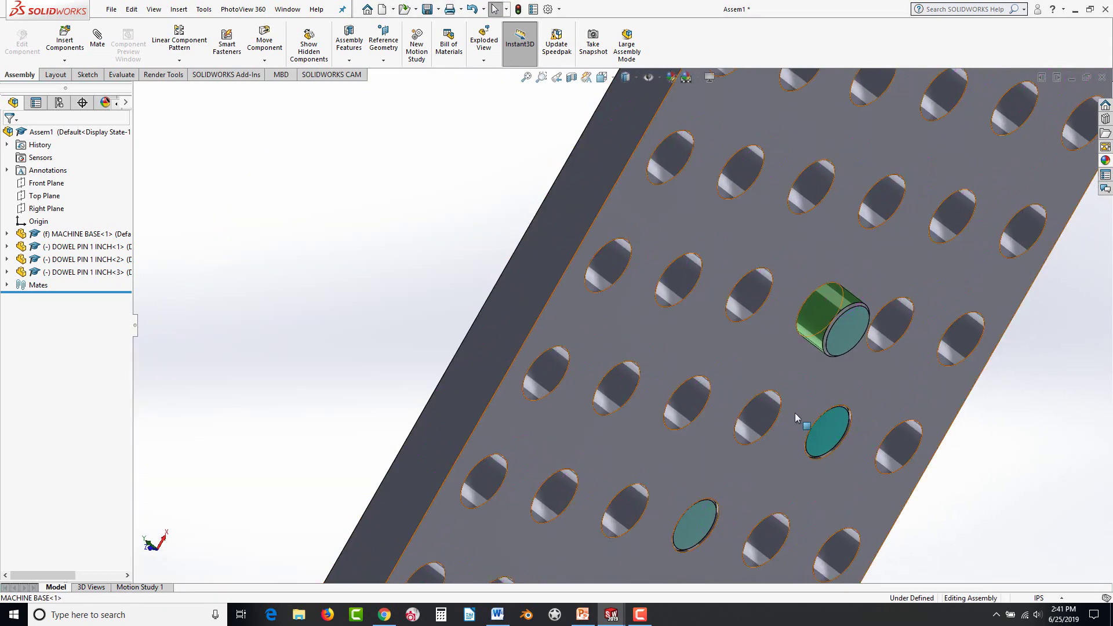
scroll(877, 384, "up", 4)
scroll(770, 328, "down", 6)
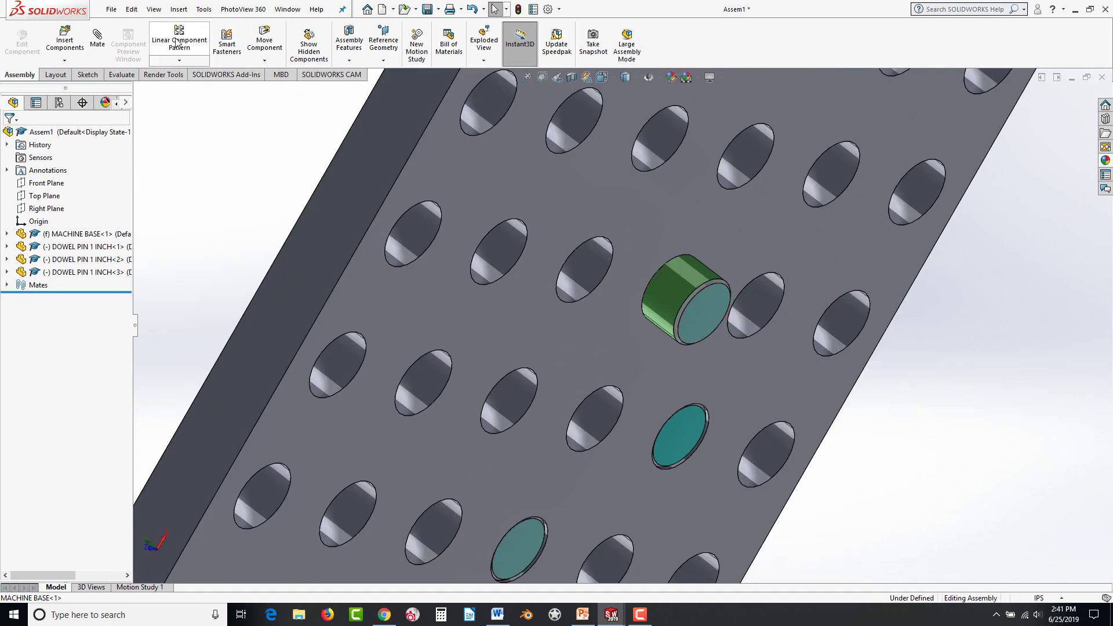
left_click(97, 40)
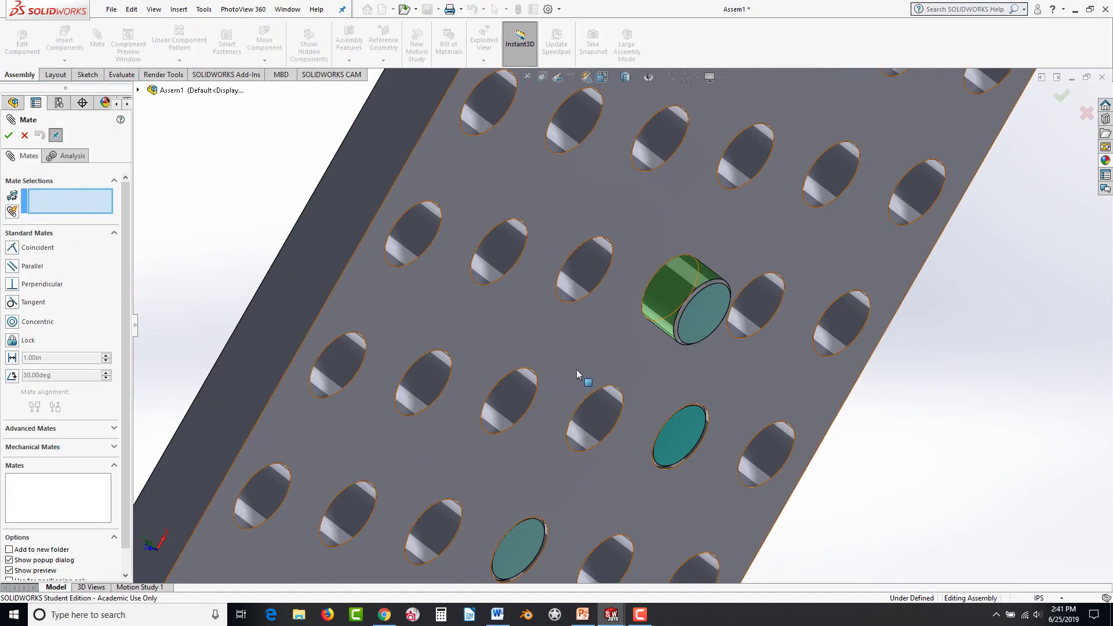
left_click(703, 317)
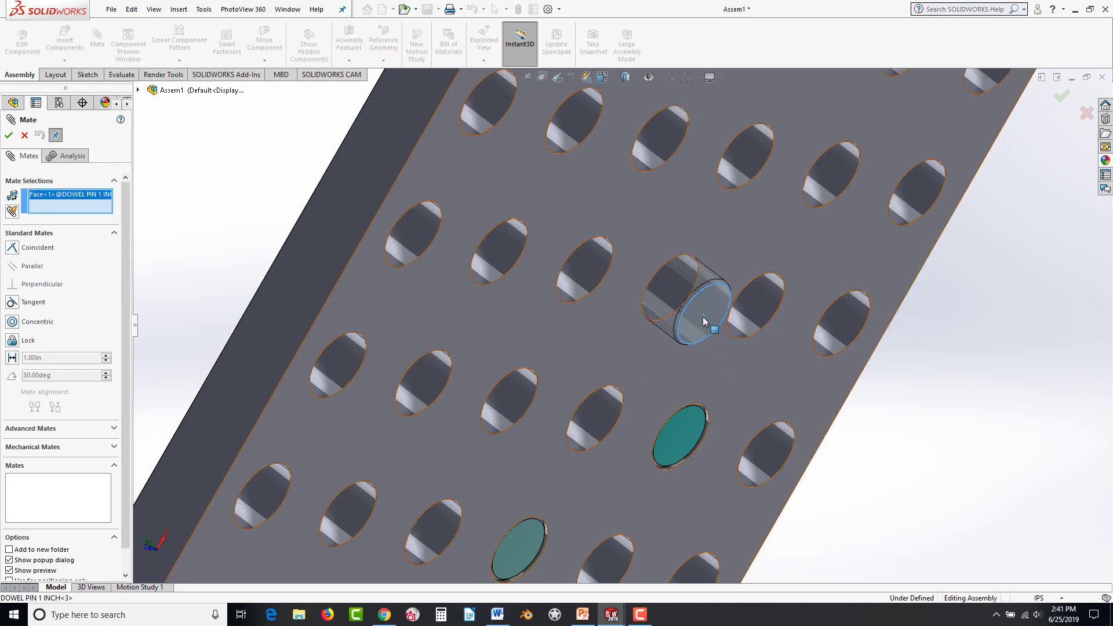
left_click(657, 369)
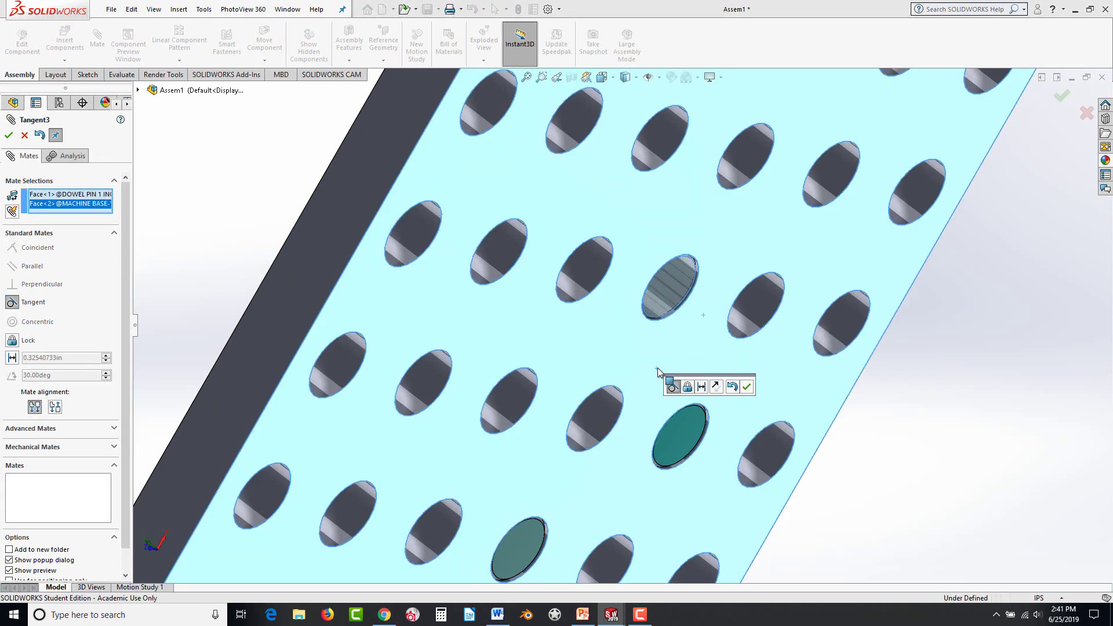
left_click(742, 385)
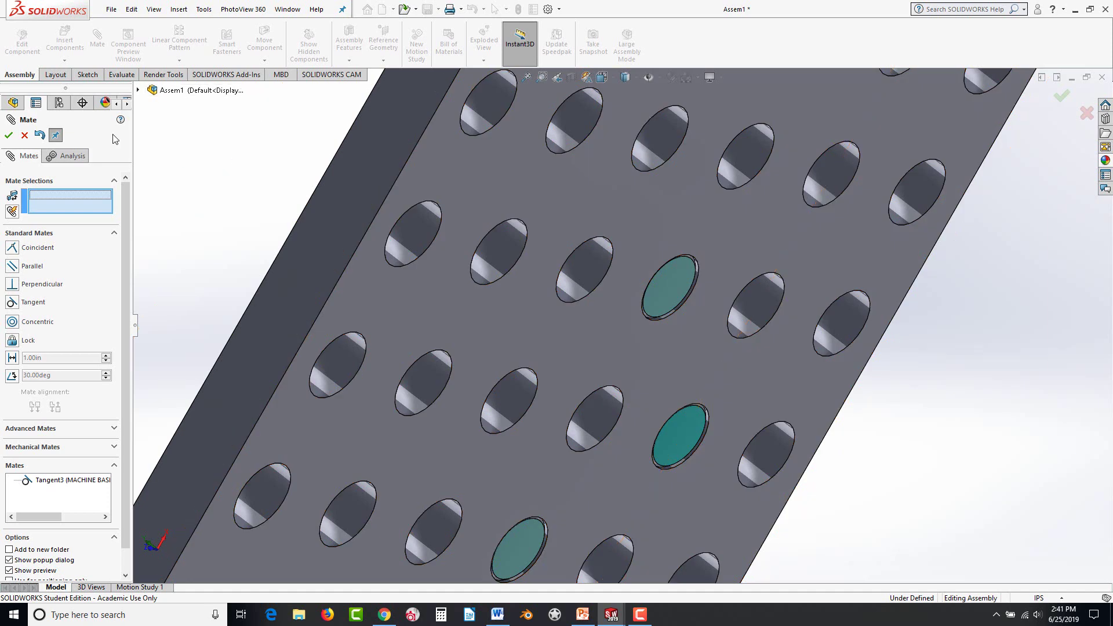
key("Return")
Insert the SAMPLE BLOCK part into the assembly at the origin.
middle_click_drag(287, 230, 457, 280)
scroll(447, 251, "up", 10)
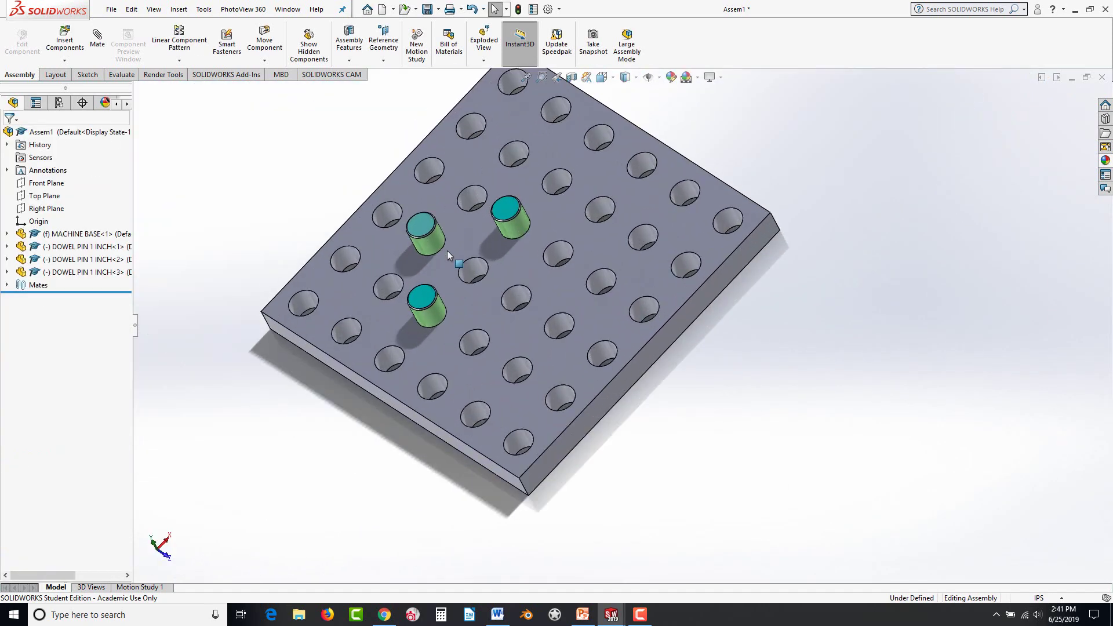
middle_click_drag(458, 232, 484, 196)
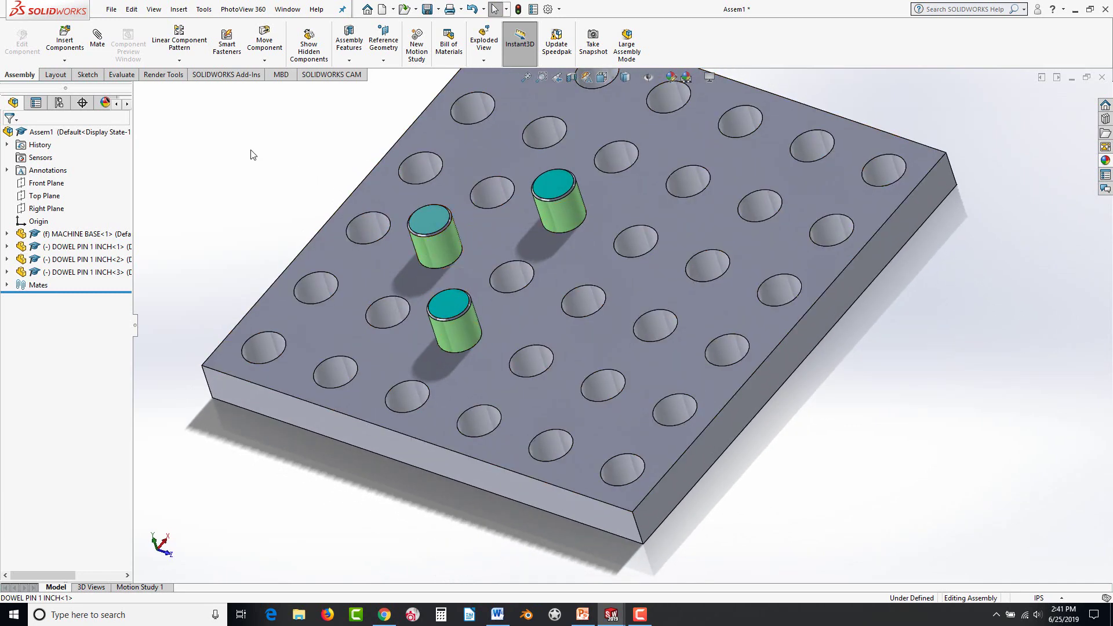
left_click(73, 49)
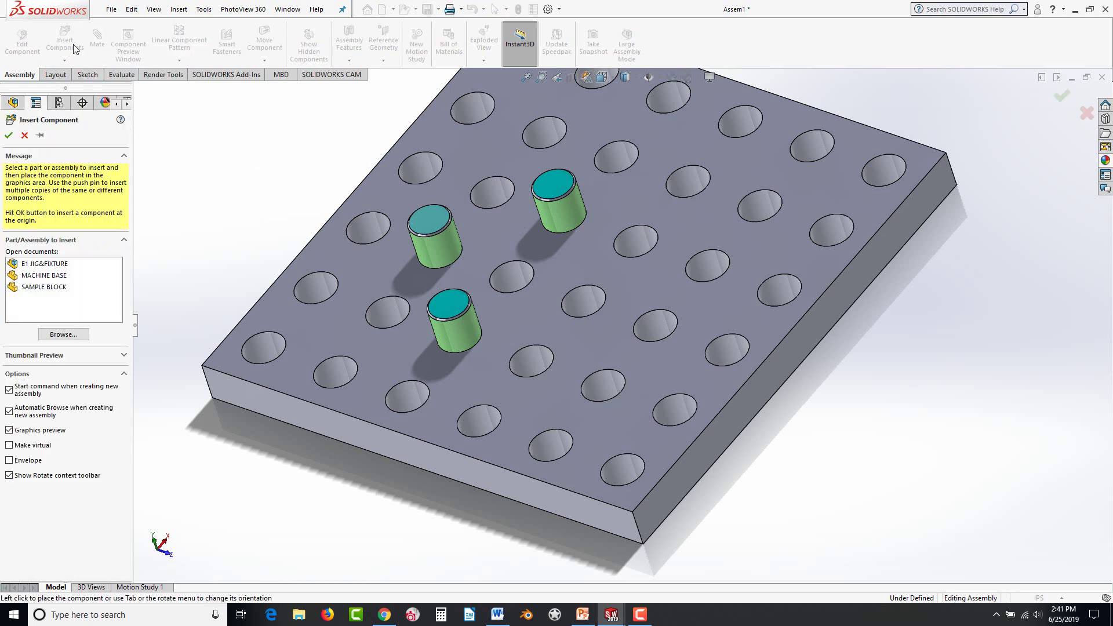
left_click(40, 287)
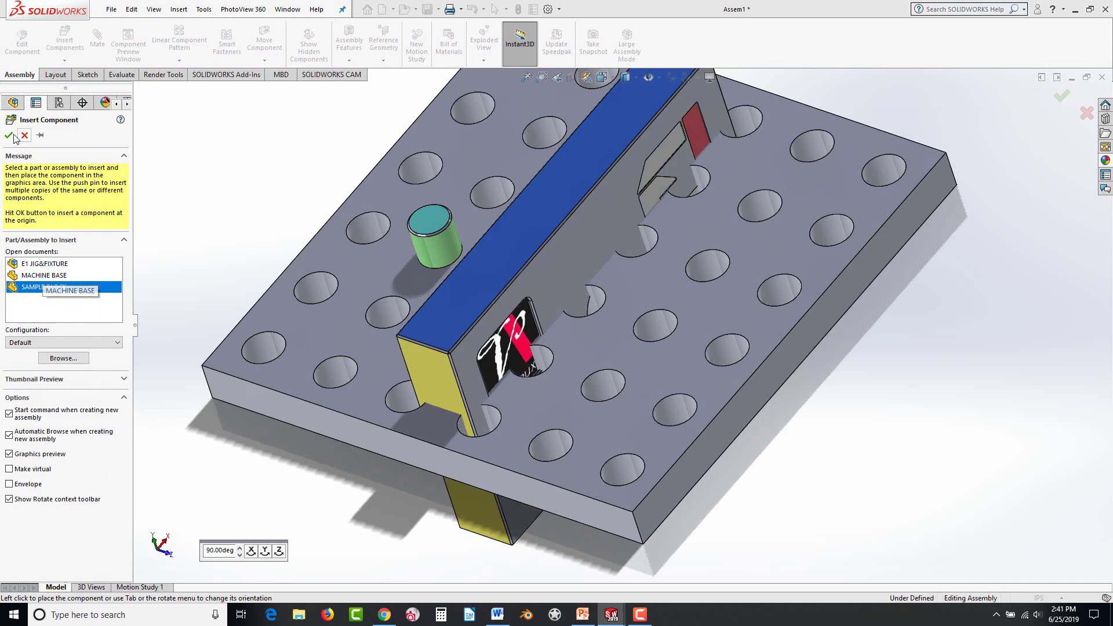
left_click(10, 135)
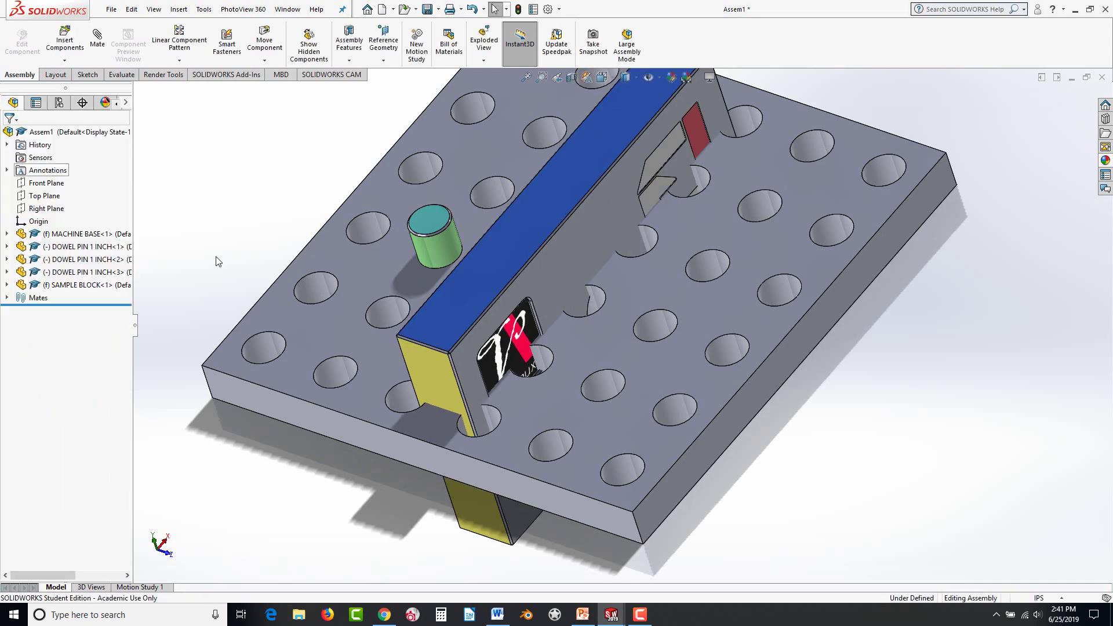
Float the fixed sample block and move it up clear of the machine base and dowel pins.
left_click_drag(639, 252, 513, 177)
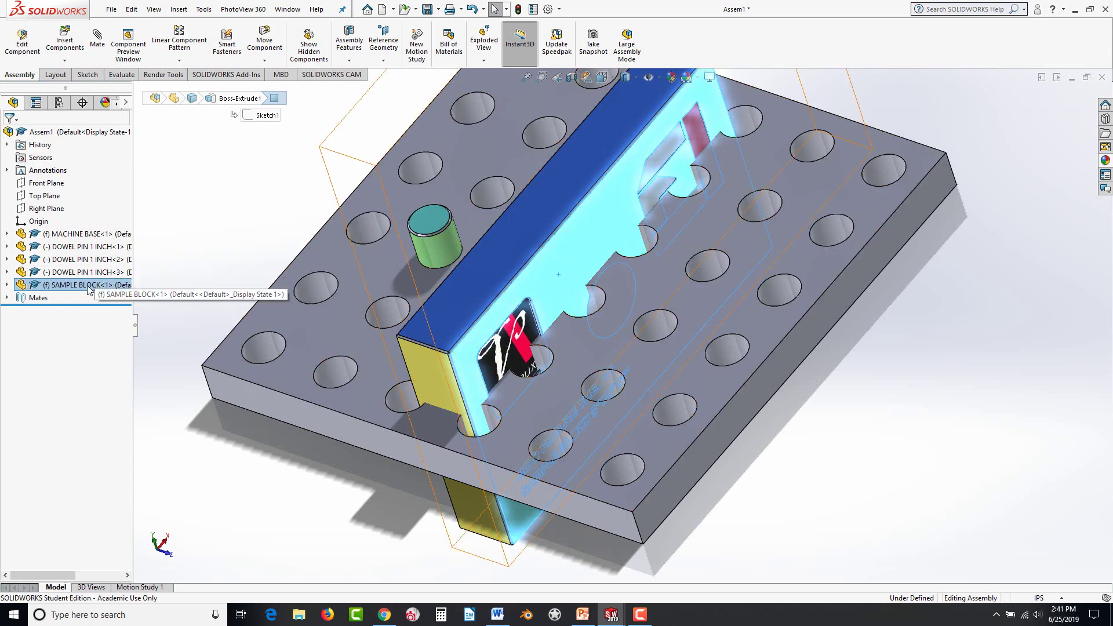
right_click(56, 288)
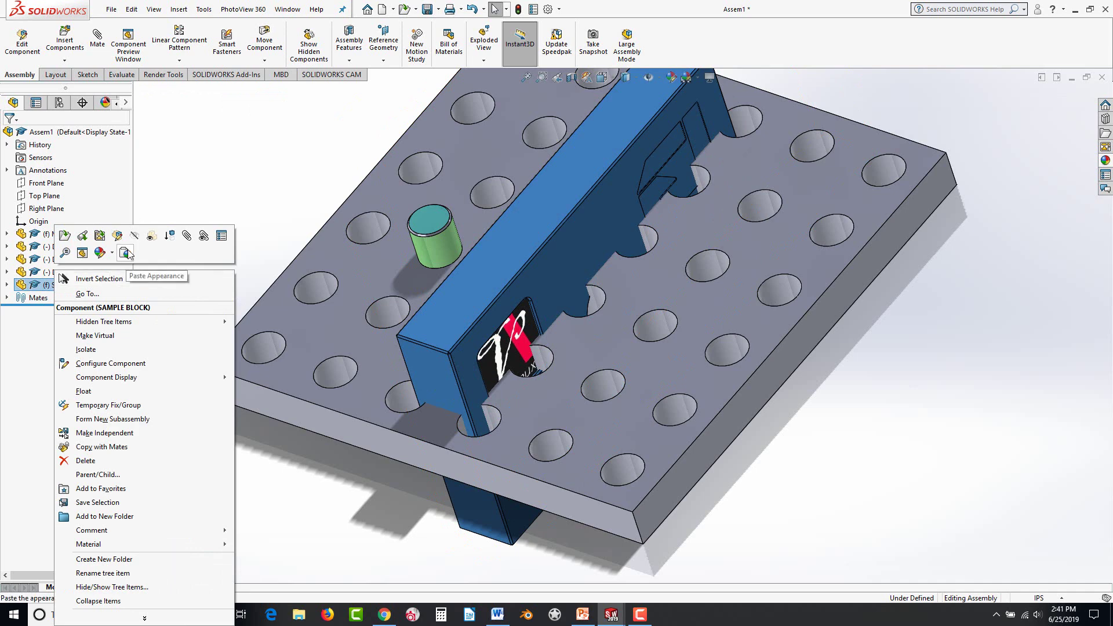
left_click(89, 394)
left_click_drag(561, 325, 464, 104)
scroll(617, 364, "up", 6)
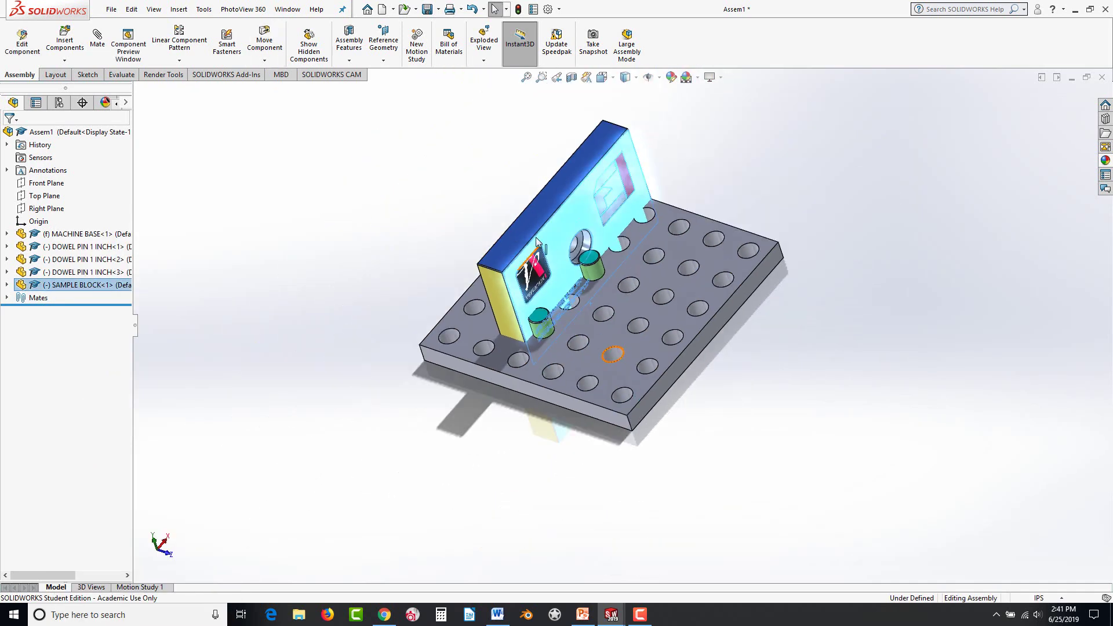
left_click_drag(537, 242, 510, 150)
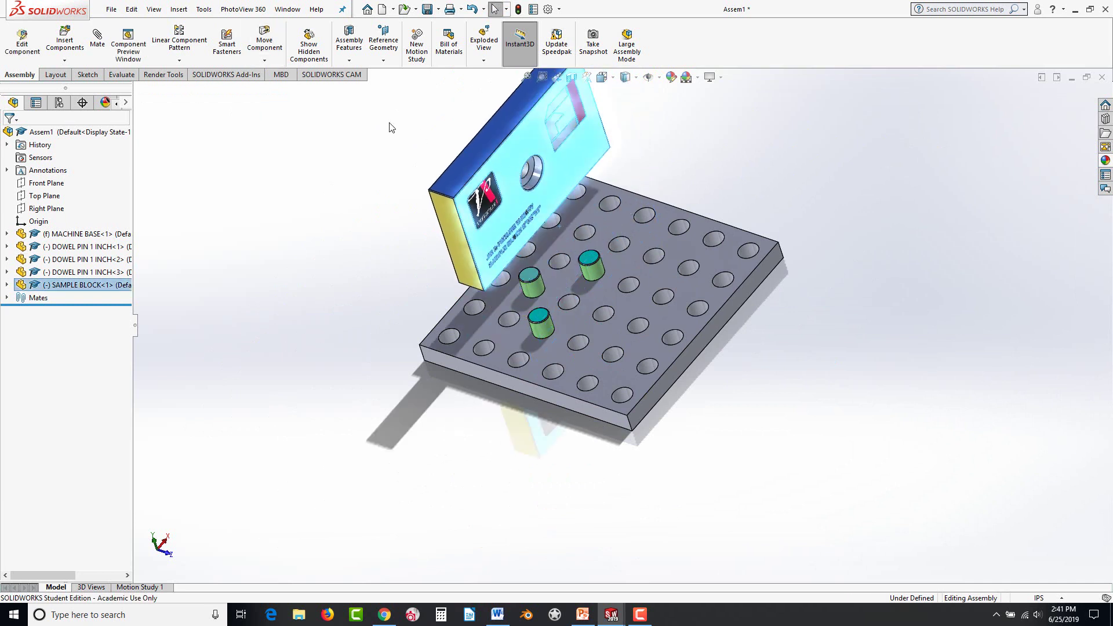
Rotate the sample block freely so its engraved logo face points upward above the machine base.
left_click(266, 61)
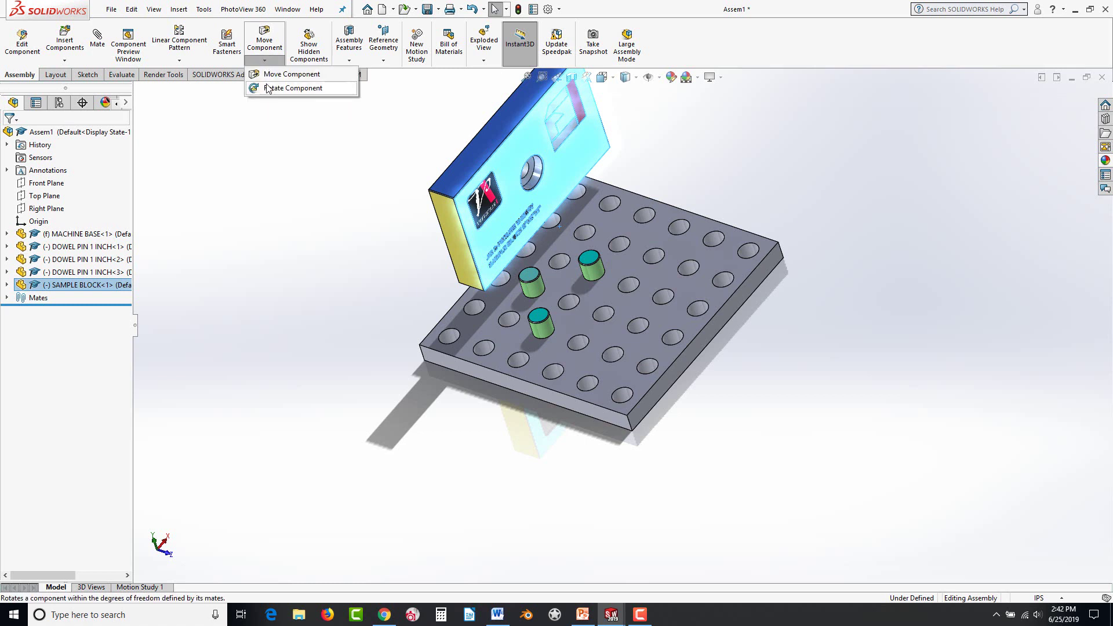
left_click(268, 88)
left_click_drag(499, 188, 660, 312)
scroll(620, 179, "down", 3)
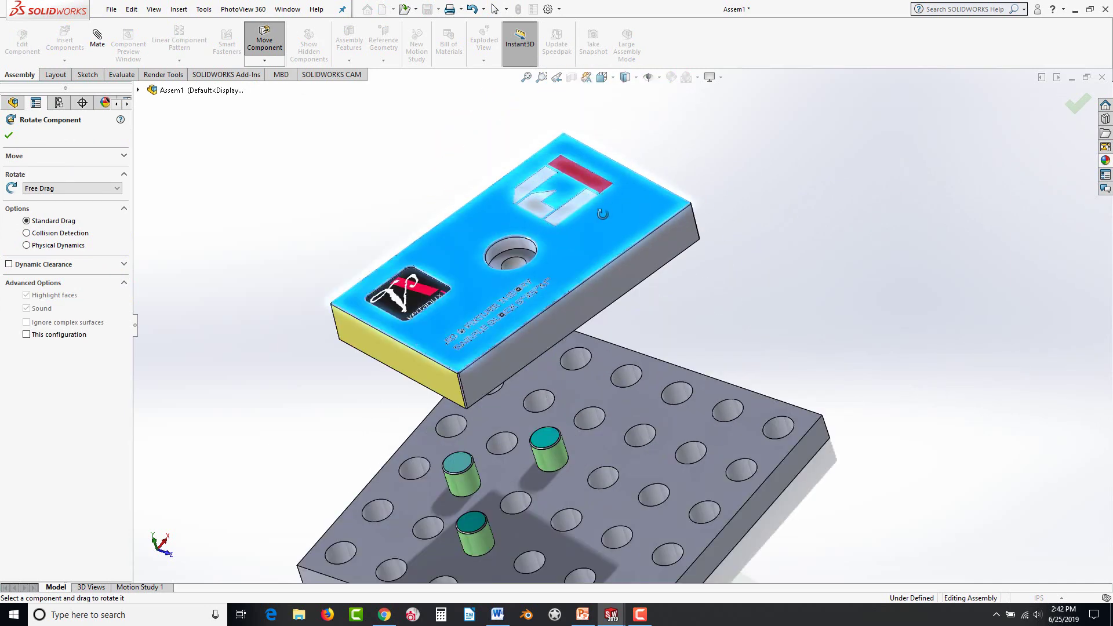
left_click(9, 135)
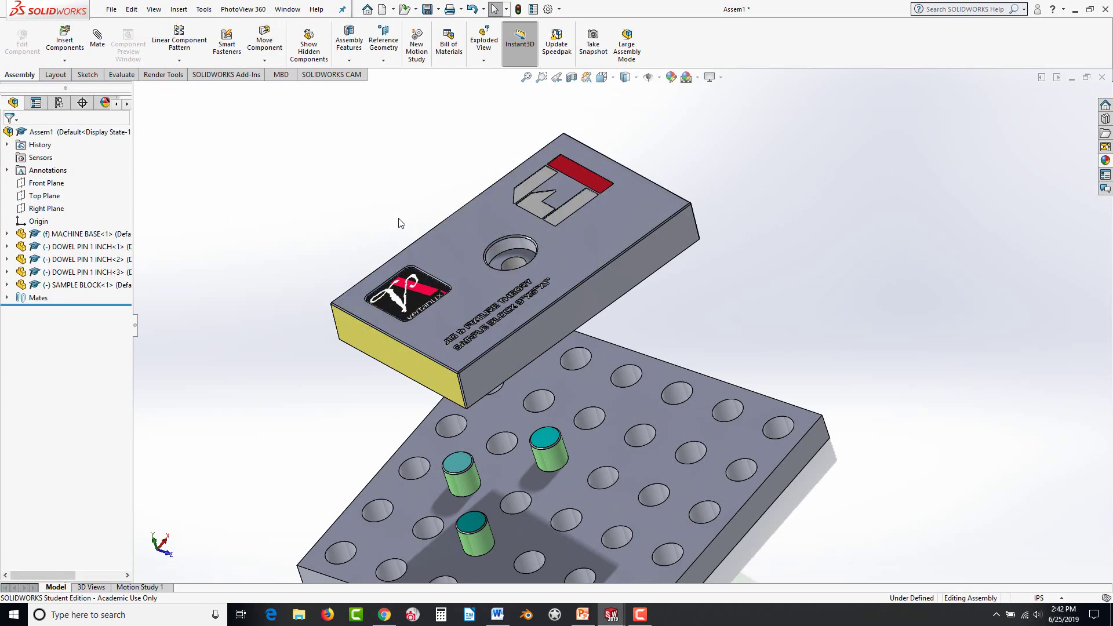
Switch to the isometric view and reposition the sample block in the space above the machine base, clear of the dowel pins.
key("space")
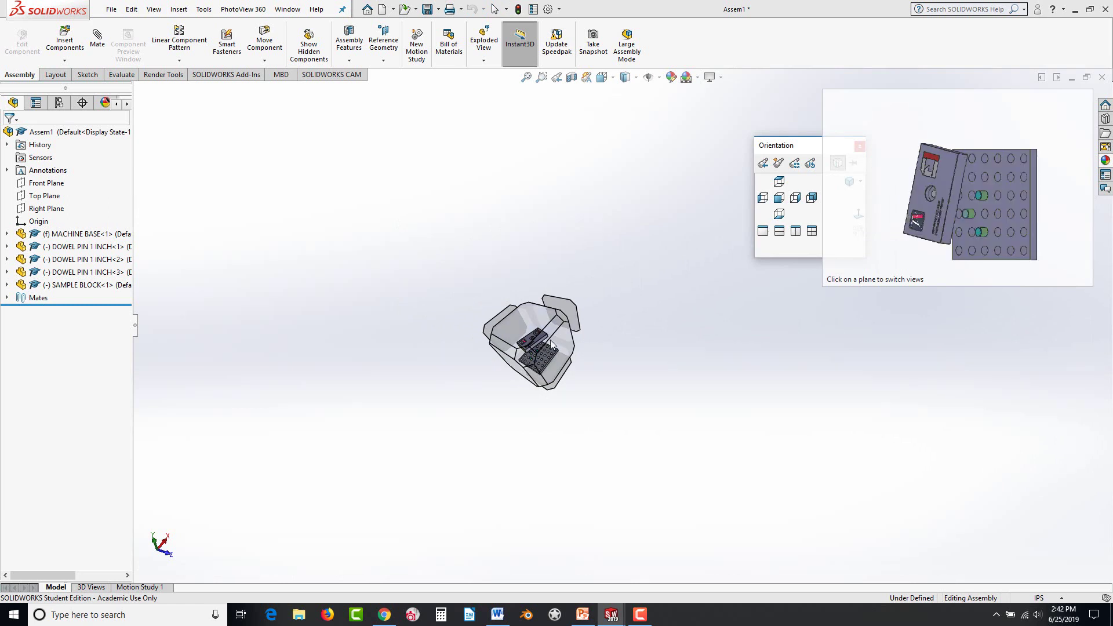
left_click(848, 183)
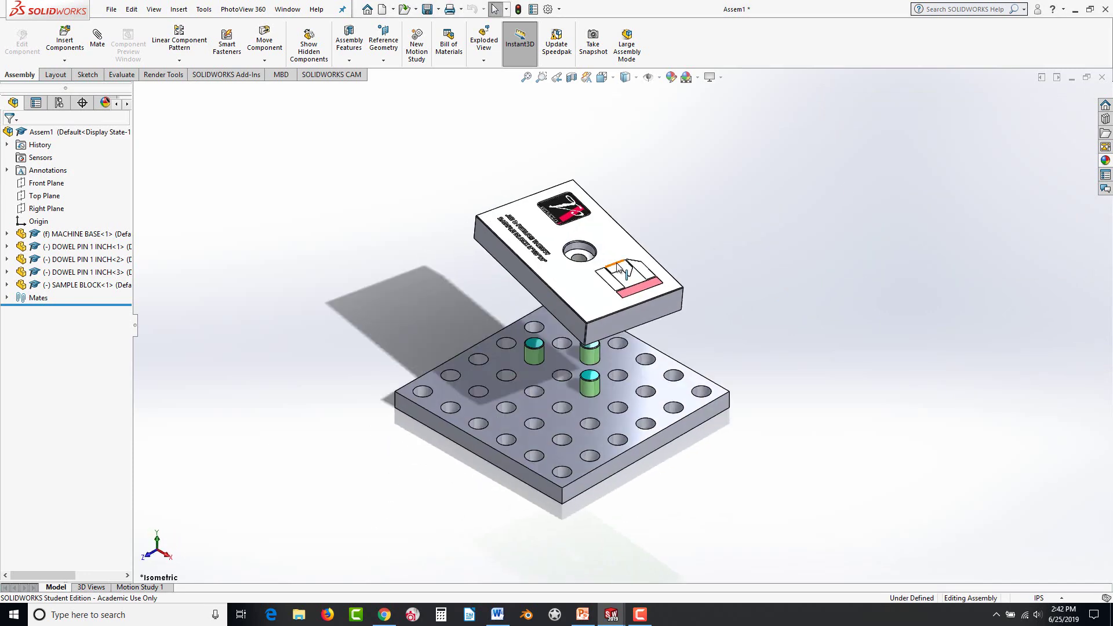
left_click_drag(593, 307, 625, 309)
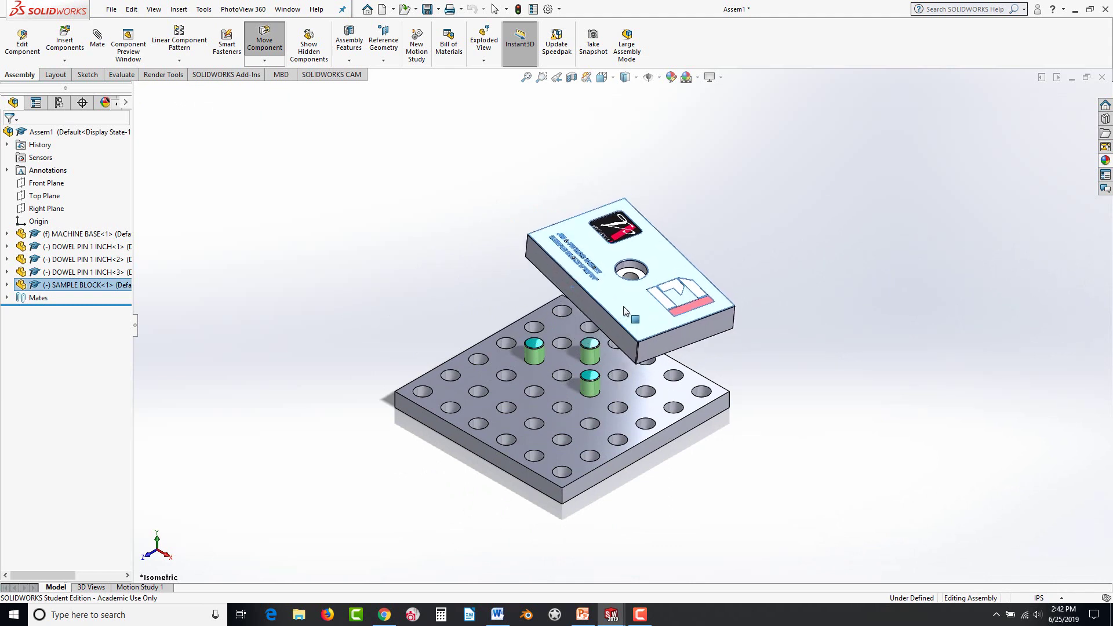
left_click(264, 59)
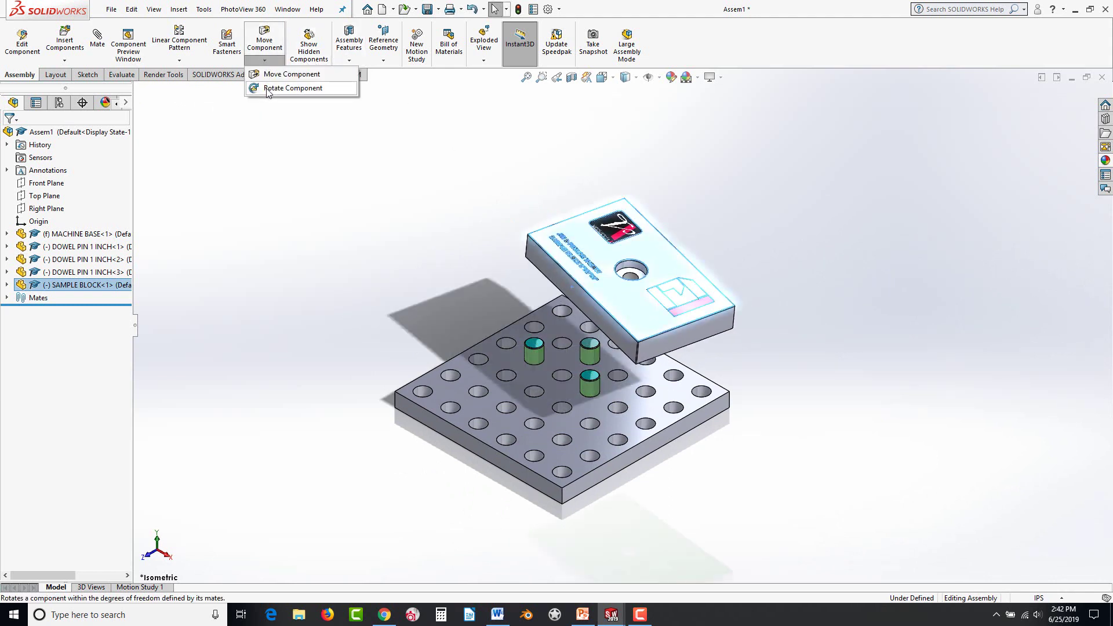
left_click(284, 88)
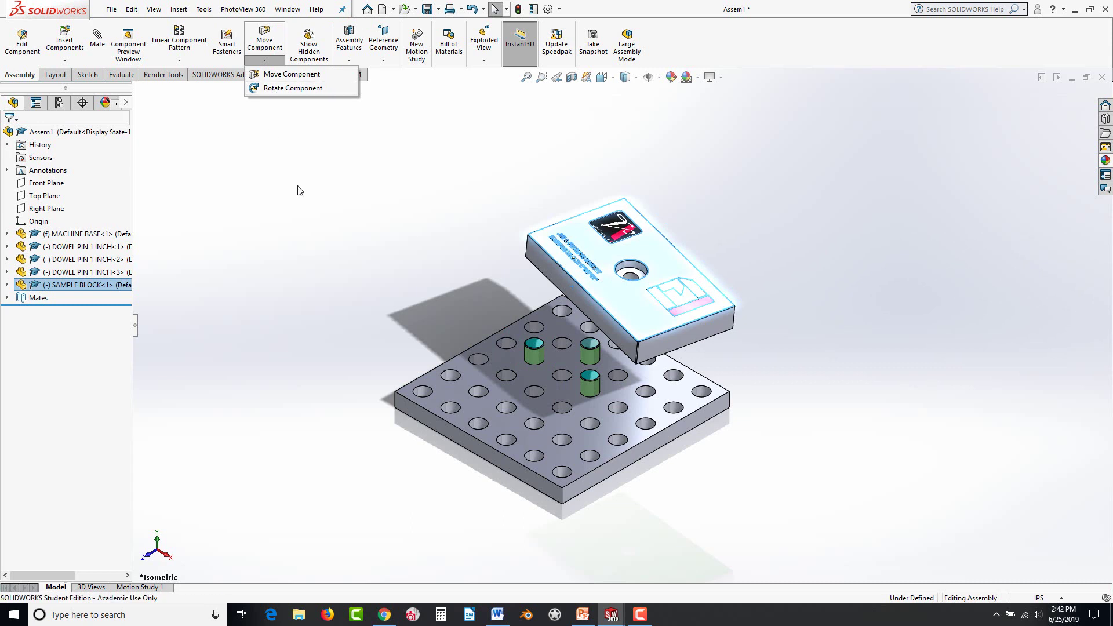
left_click_drag(570, 307, 562, 262)
left_click(363, 234)
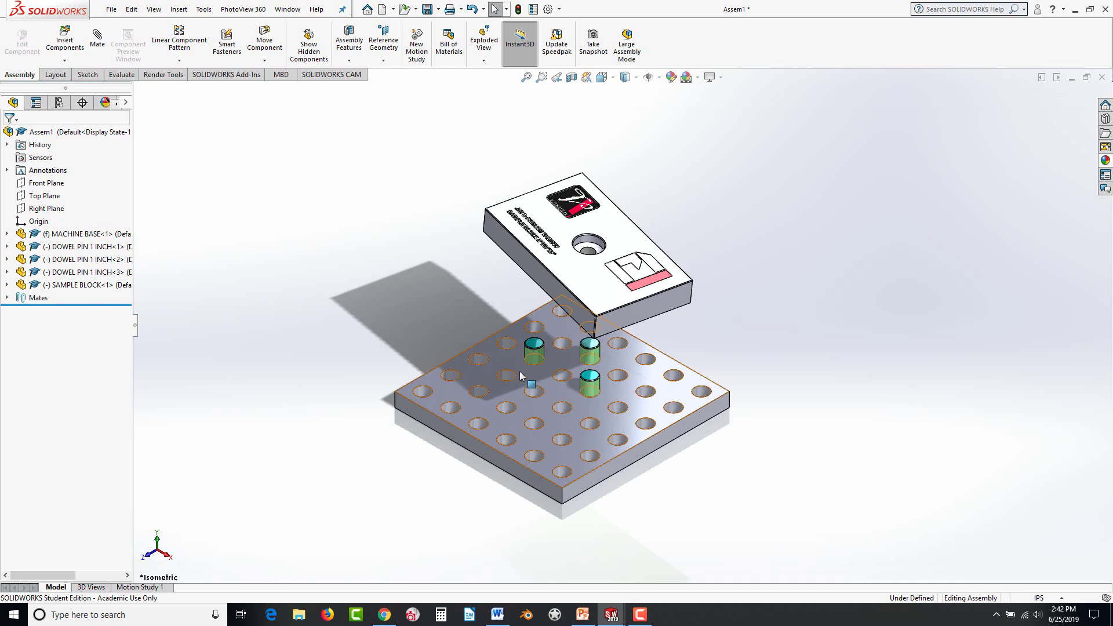
Add a tangent mate between the domed top of DOWEL PIN 1 INCH<2> and the sample block's green underside.
middle_click_drag(504, 374, 500, 219)
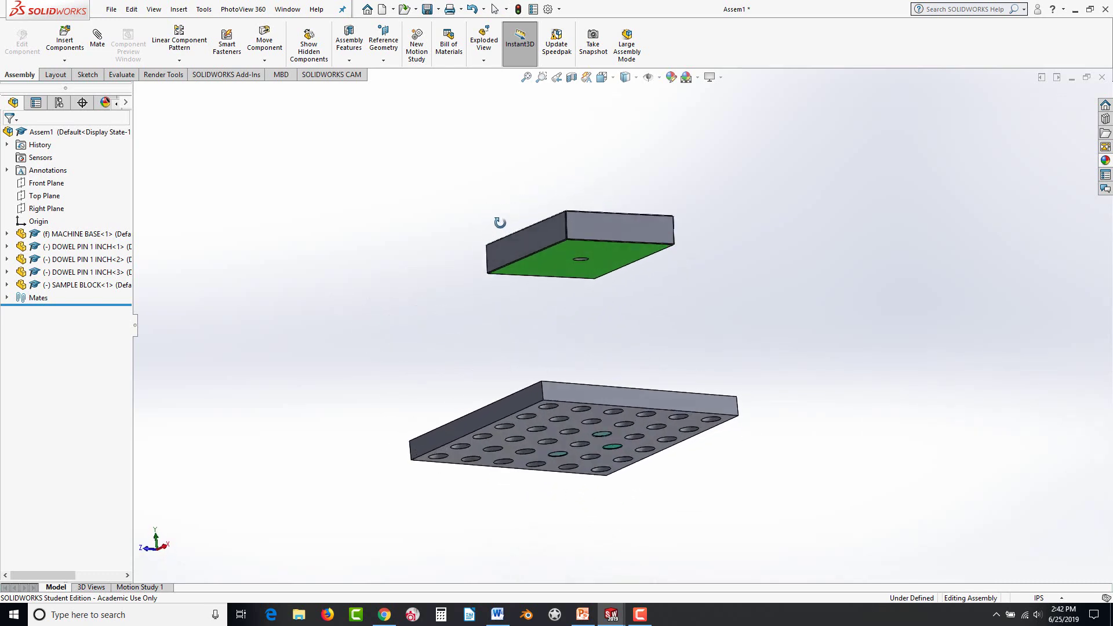
scroll(645, 300, "down", 3)
left_click(513, 246)
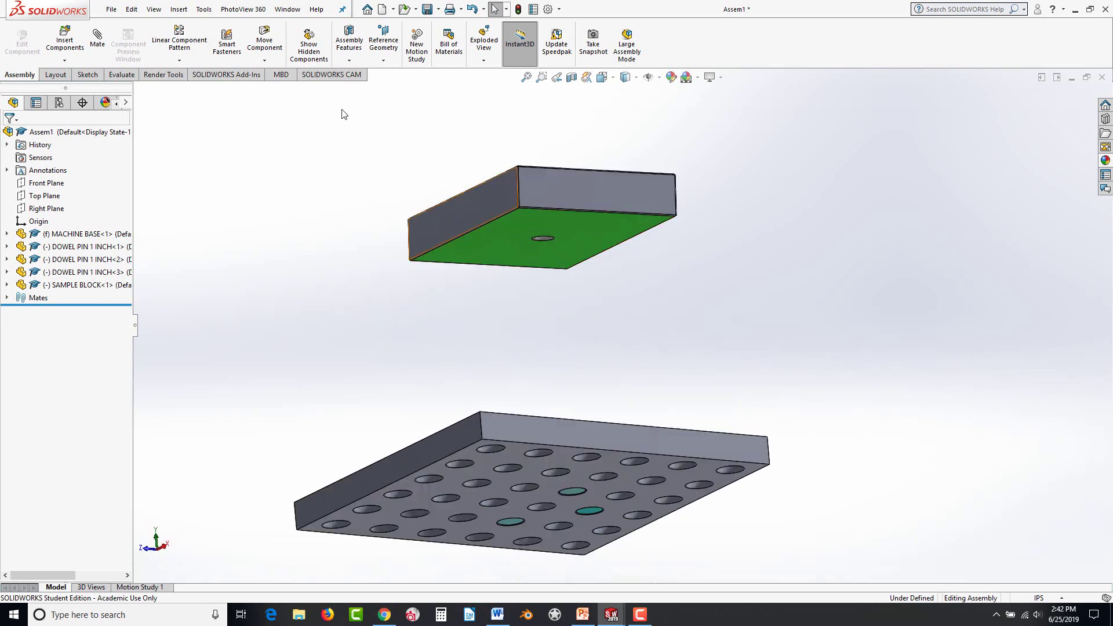
left_click(97, 44)
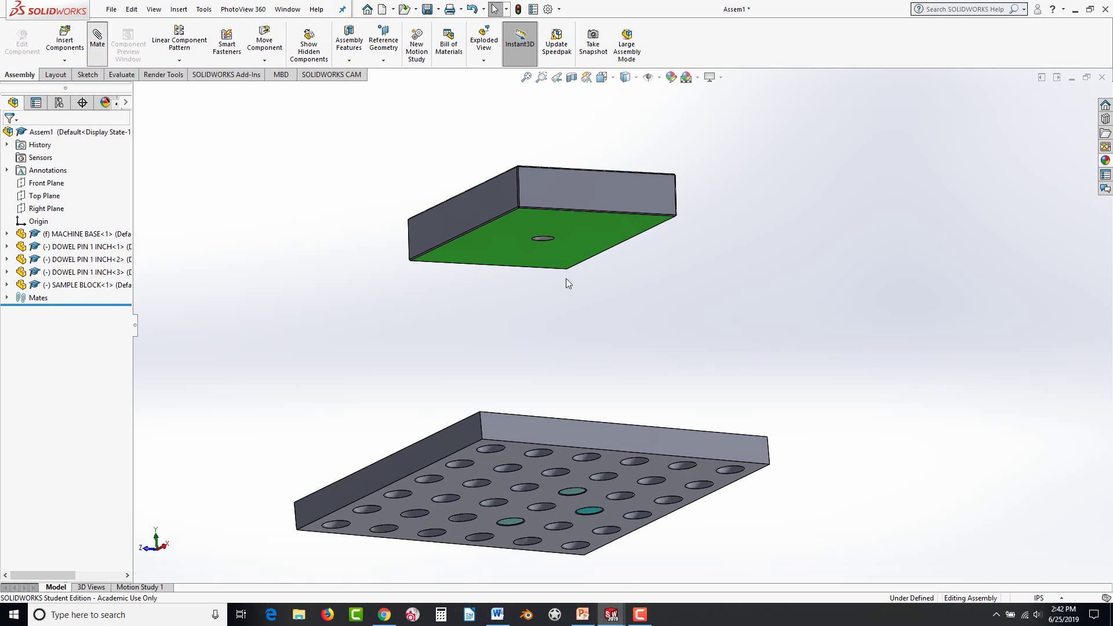
middle_click_drag(559, 313, 587, 395)
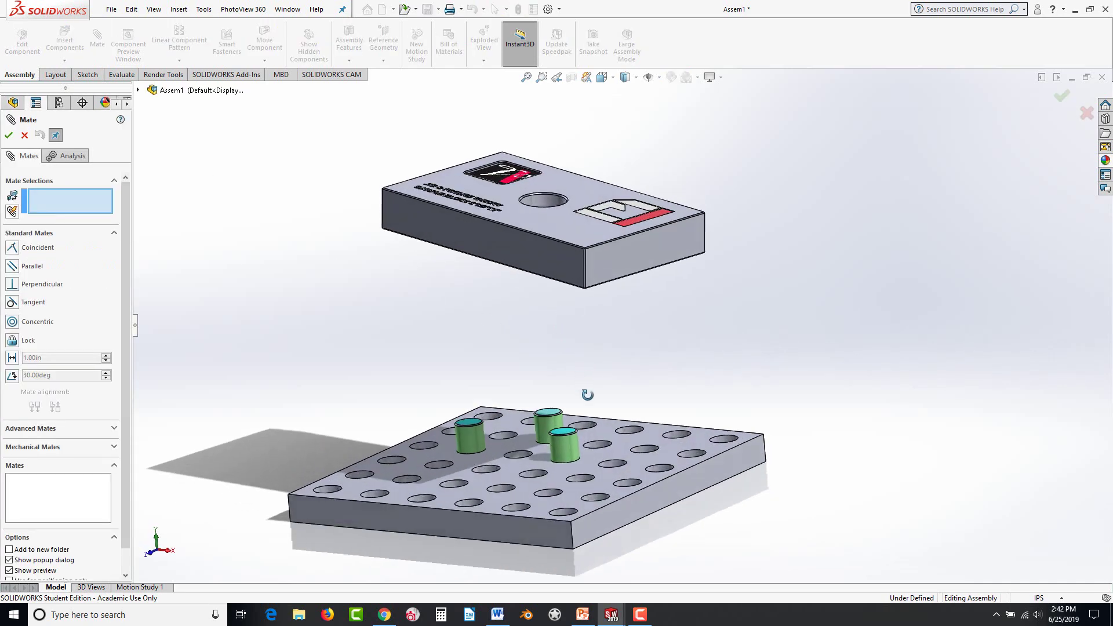
scroll(513, 379, "down", 3)
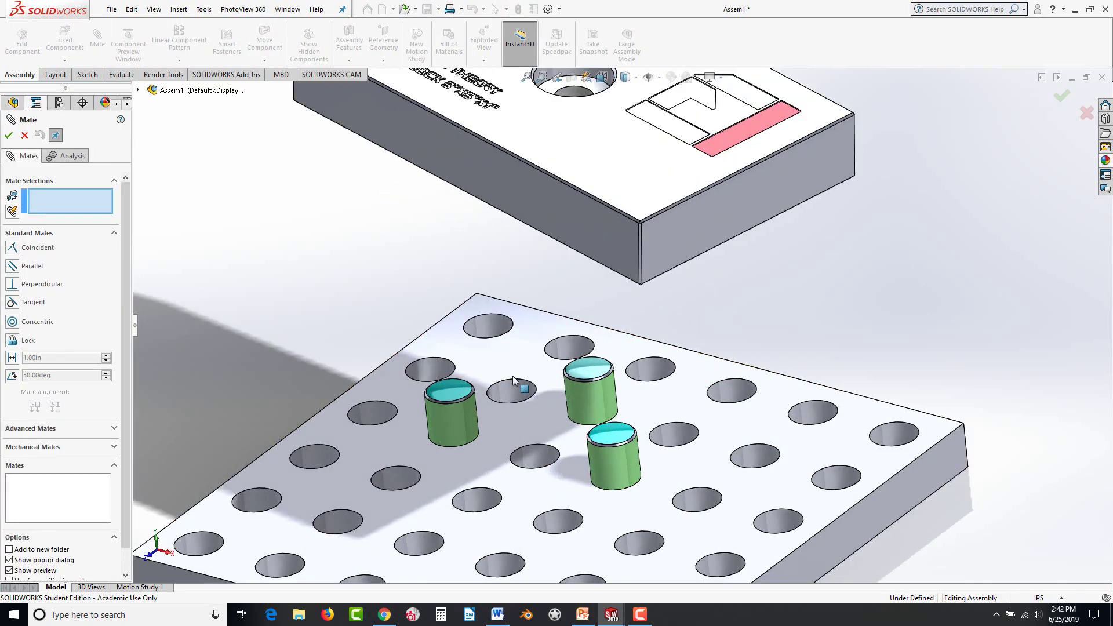
left_click(453, 395)
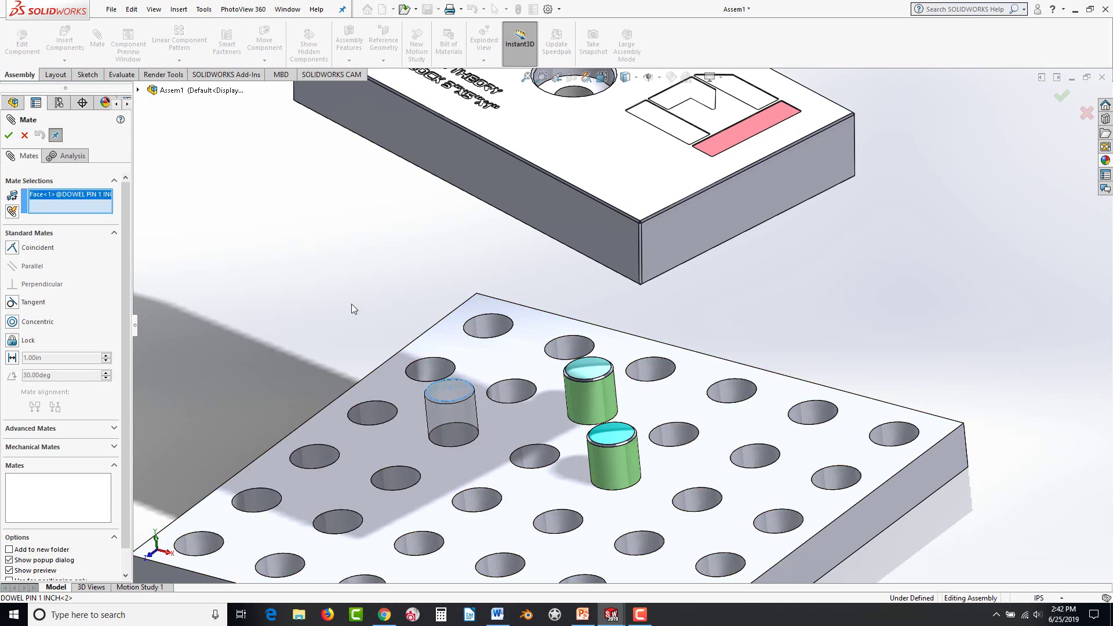
middle_click_drag(307, 255, 382, 187)
key("f")
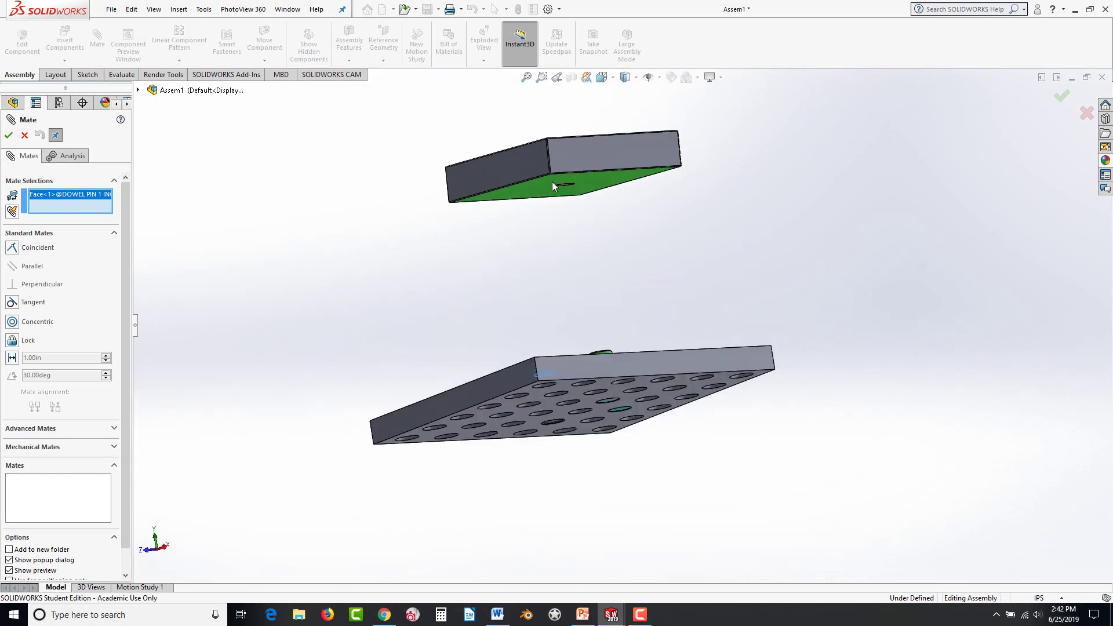
left_click(537, 188)
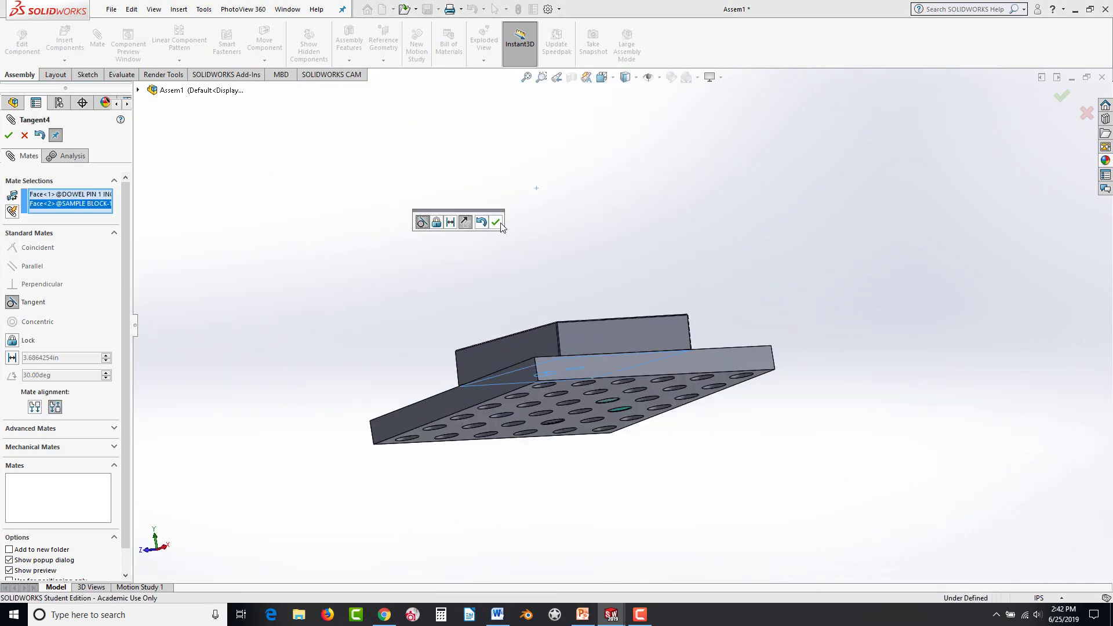
middle_click_drag(603, 264, 508, 227)
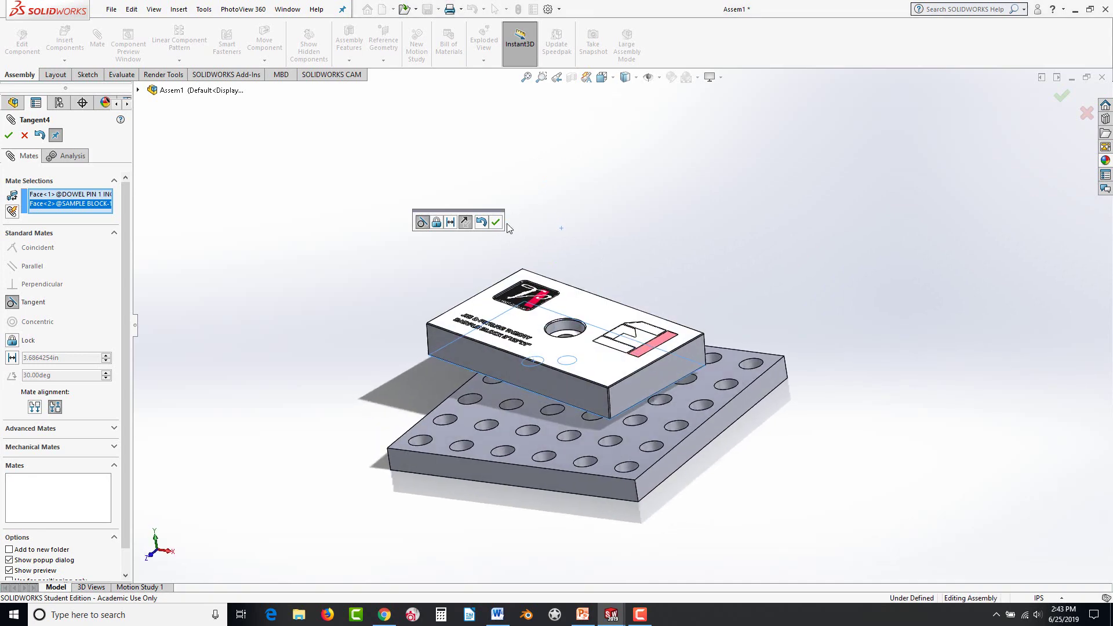
left_click(496, 223)
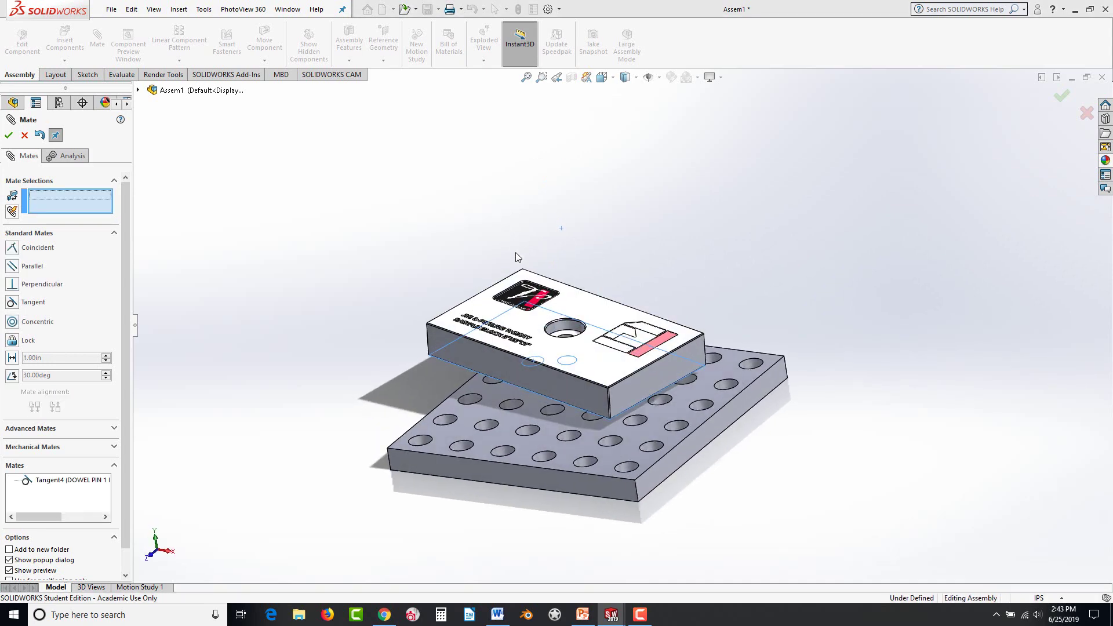
Tilt the sample block to expose the pins, and mate its green underside tangent to the domed top of DOWEL PIN 1 INCH<1>.
left_click(604, 369)
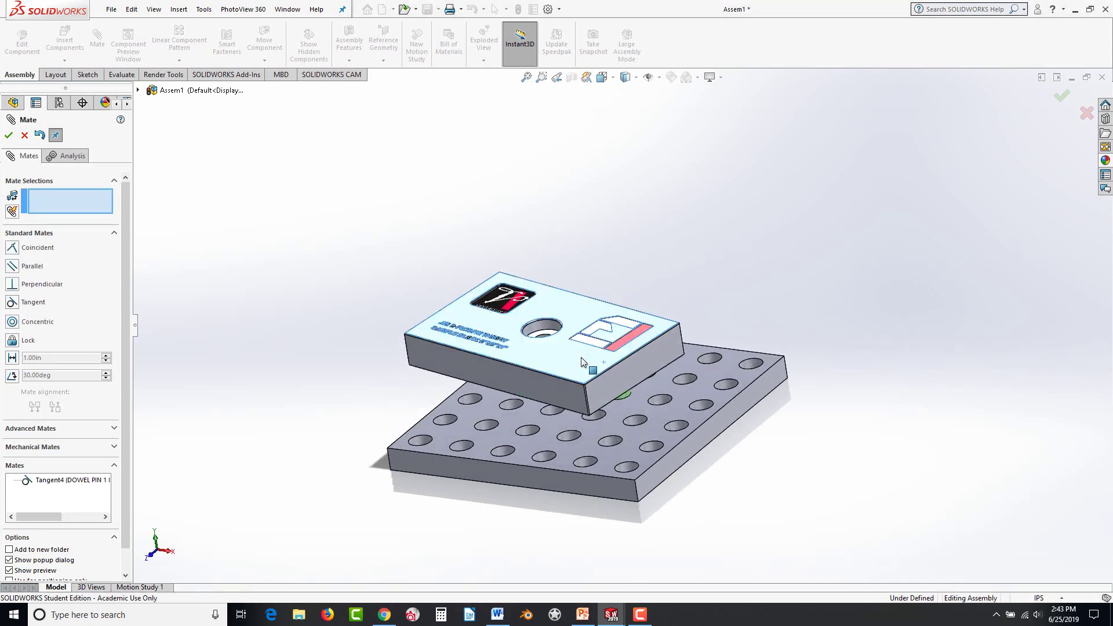
mouse_move(582, 361)
left_mouse_down()
mouse_move(572, 343)
mouse_move(589, 290)
mouse_move(619, 310)
mouse_move(592, 349)
mouse_move(684, 304)
mouse_move(603, 342)
mouse_move(641, 332)
mouse_move(637, 343)
mouse_move(655, 302)
mouse_move(630, 332)
mouse_move(566, 365)
left_mouse_up()
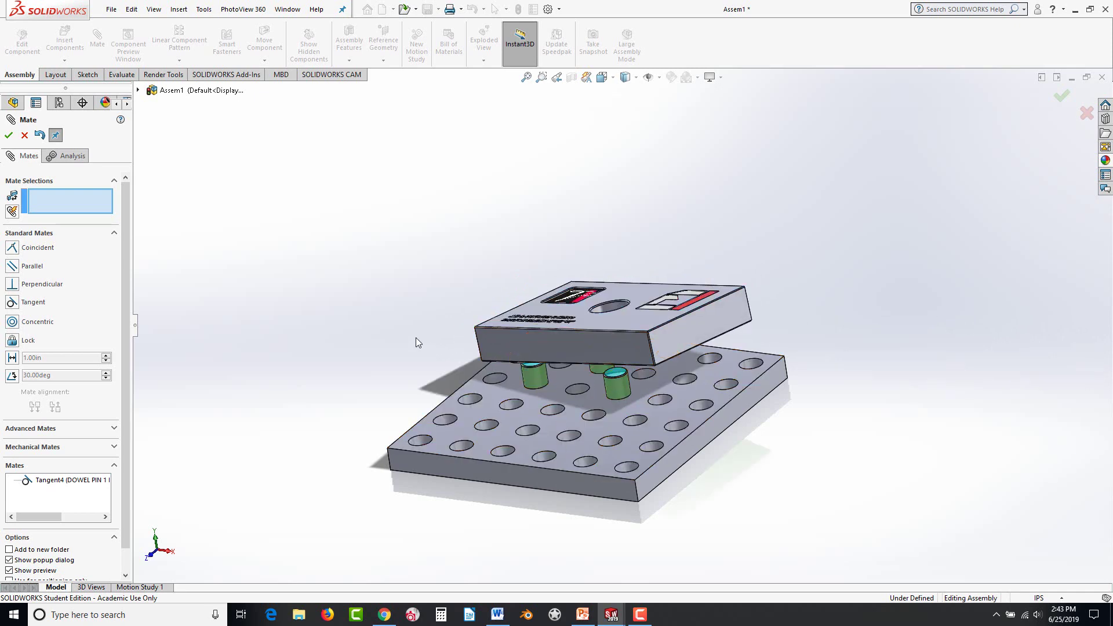
middle_click_drag(416, 338, 625, 329)
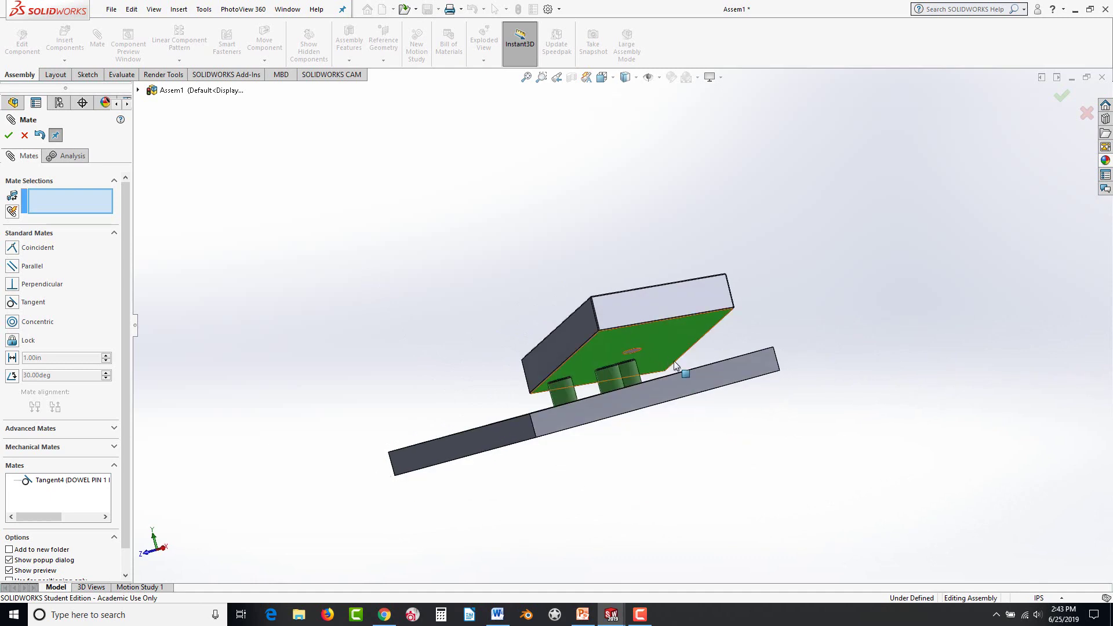
middle_click_drag(743, 341, 580, 360)
scroll(576, 341, "down", 5)
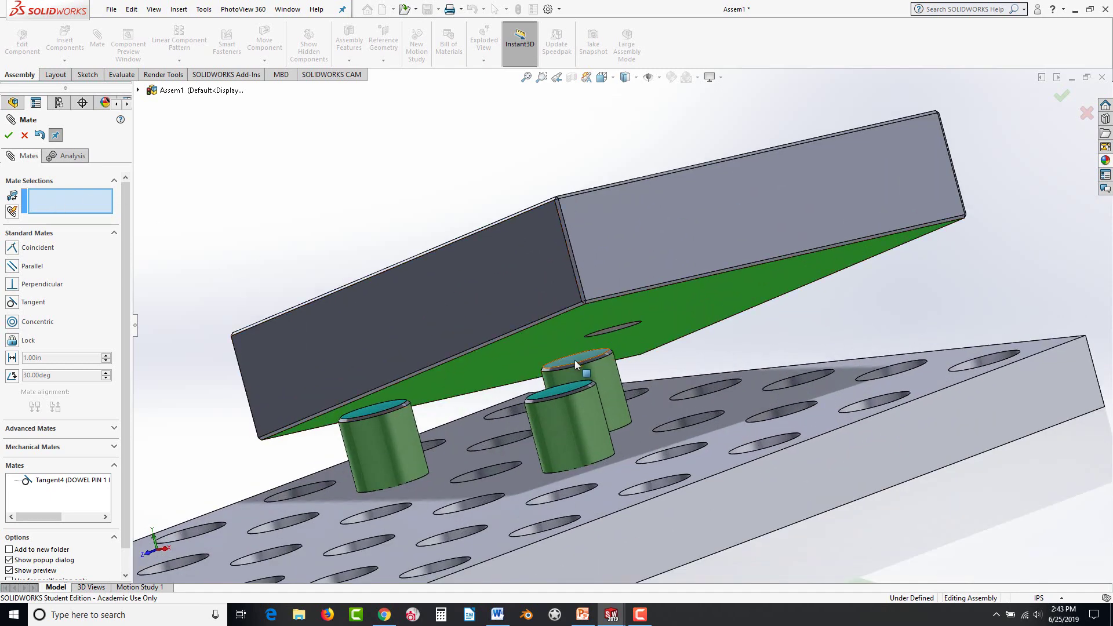
left_click(576, 363)
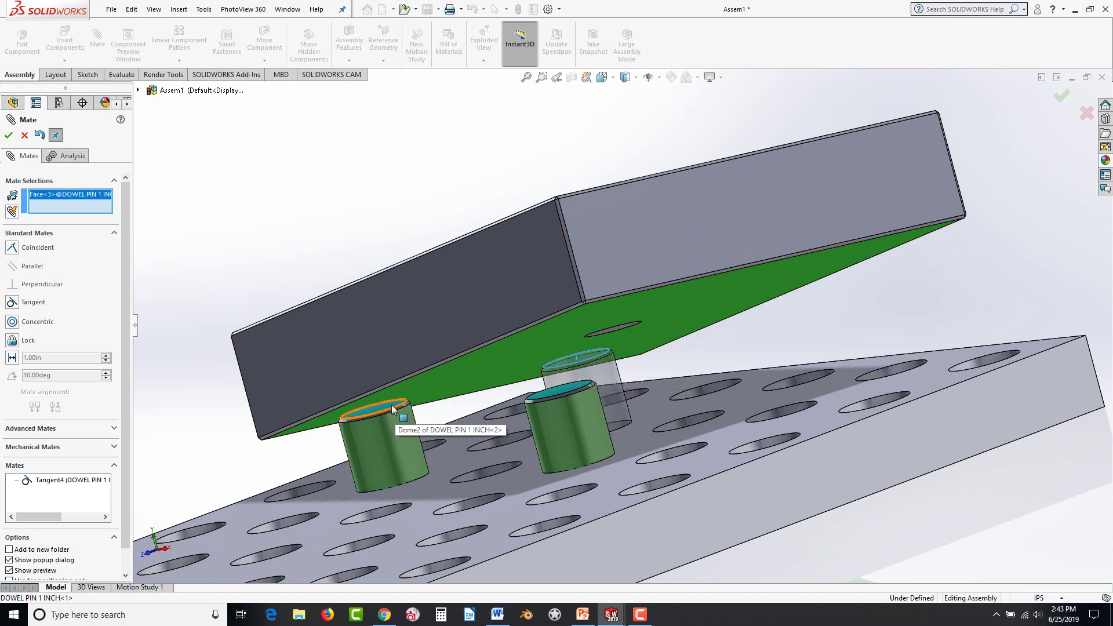
left_click(676, 309)
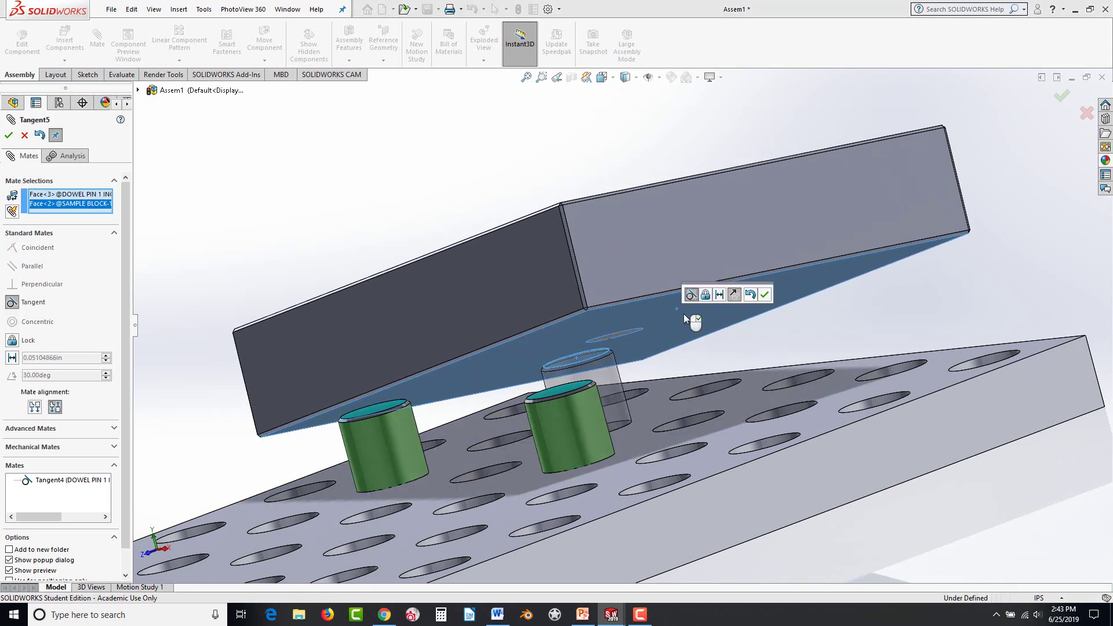
left_click(764, 295)
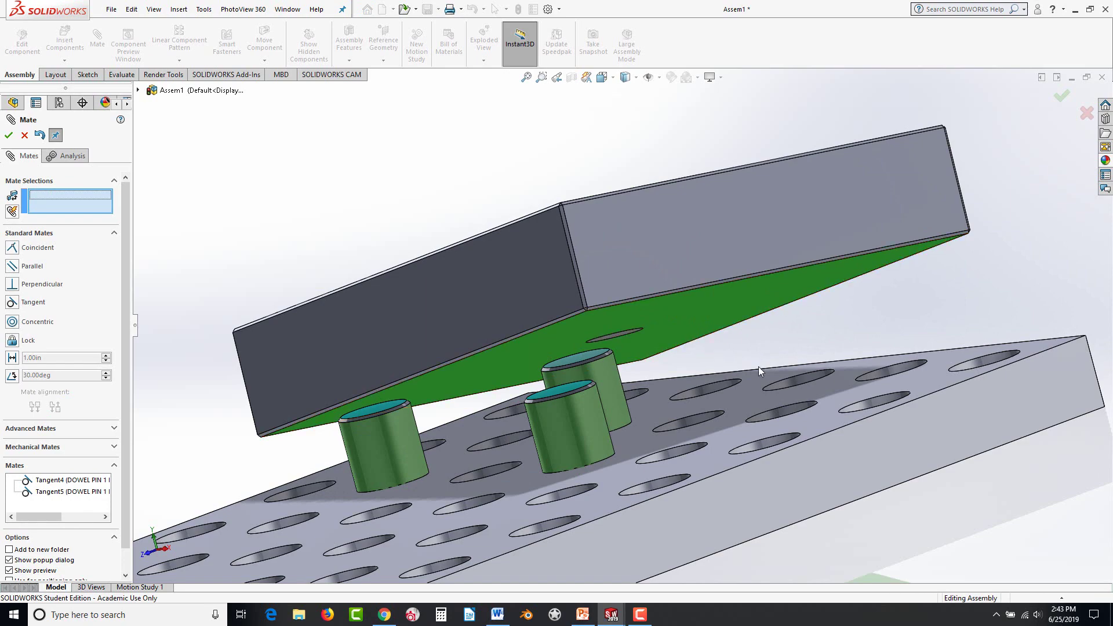
Add a tangent mate between the sample block's underside and the domed top of DOWEL PIN 1 INCH<3>, and finish mating.
middle_click_drag(758, 366, 753, 269)
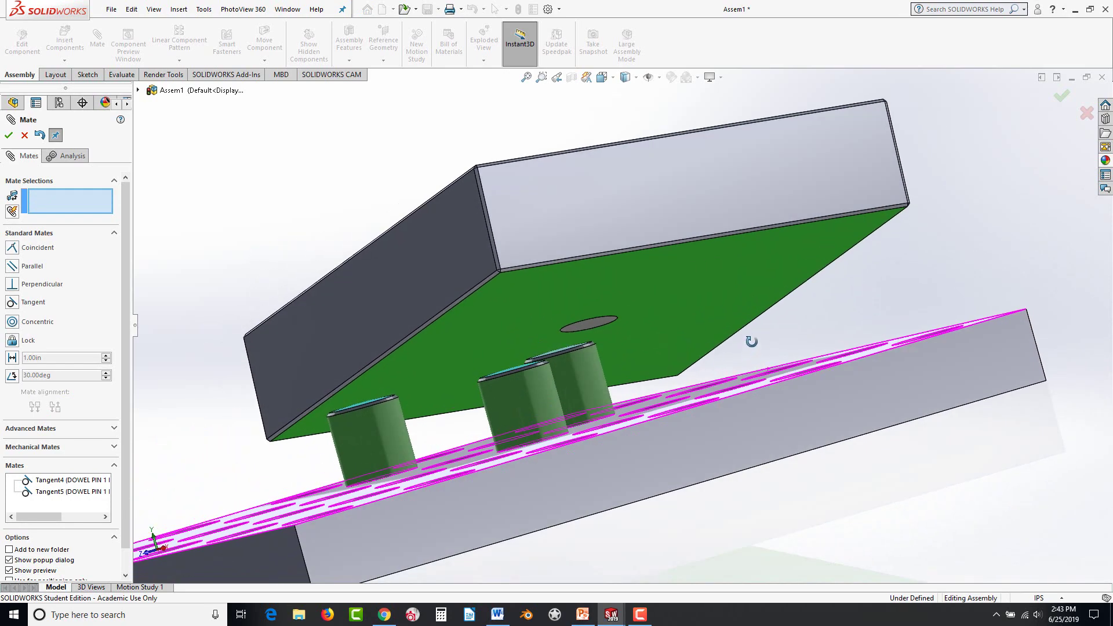
left_click(665, 311)
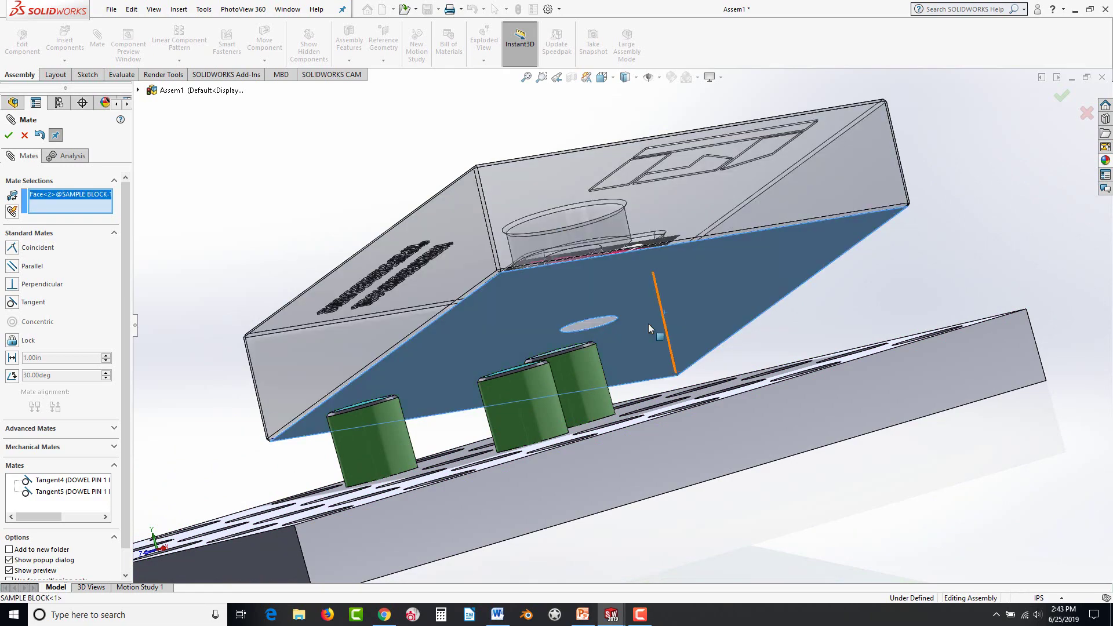
middle_click_drag(596, 351, 616, 443)
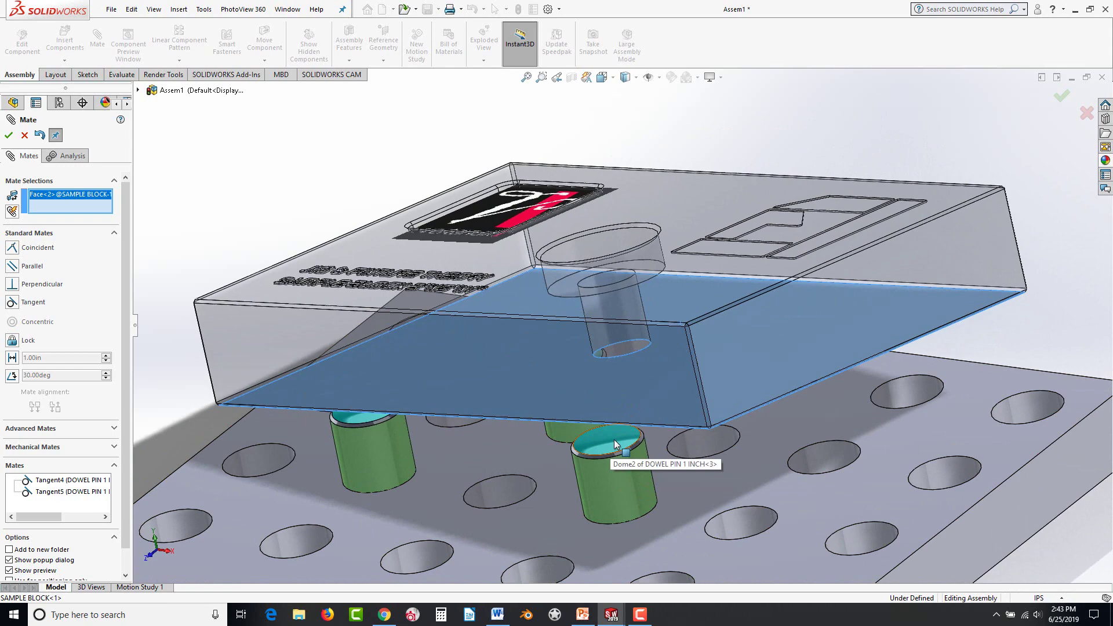
left_click(617, 443)
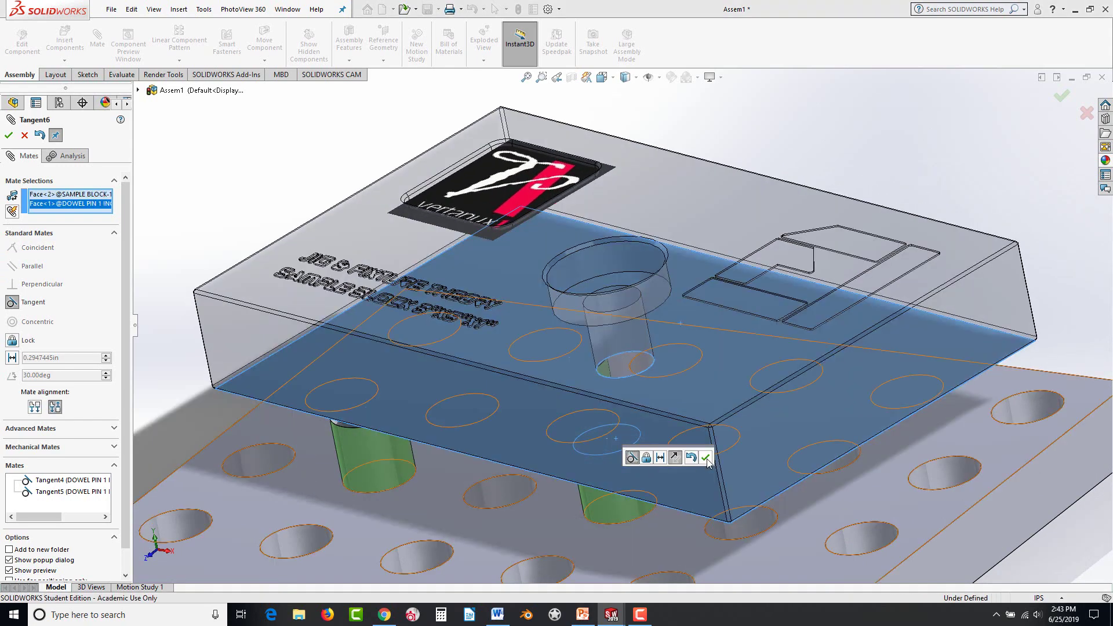
left_click(705, 458)
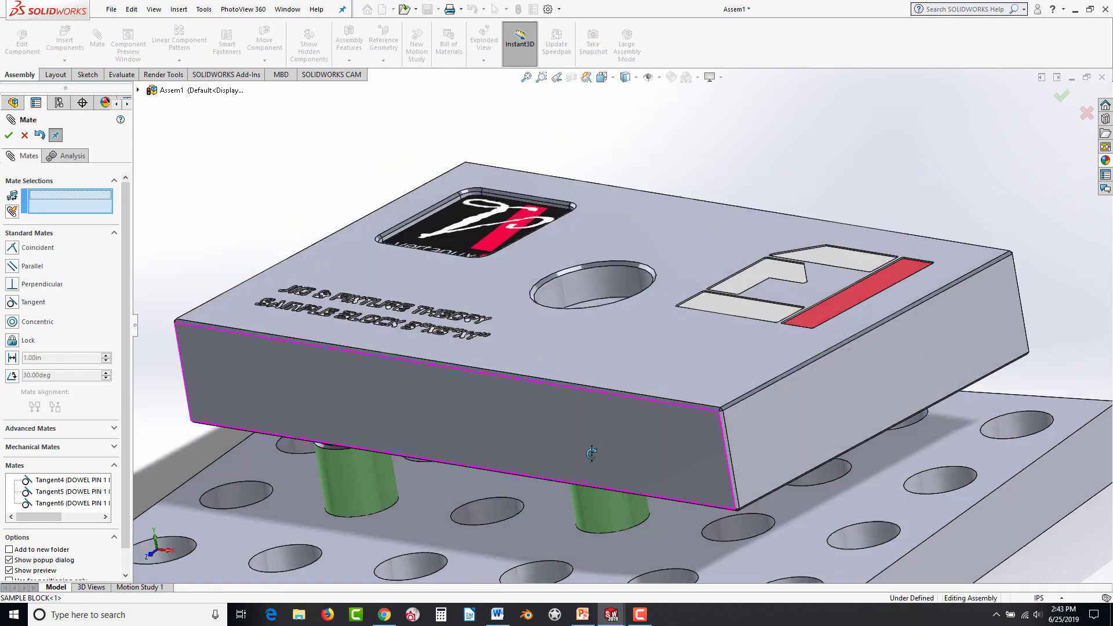
mouse_move(589, 481)
middle_mouse_down()
mouse_move(603, 389)
mouse_move(527, 423)
mouse_move(569, 443)
mouse_move(591, 484)
middle_mouse_up()
scroll(574, 484, "up", 5)
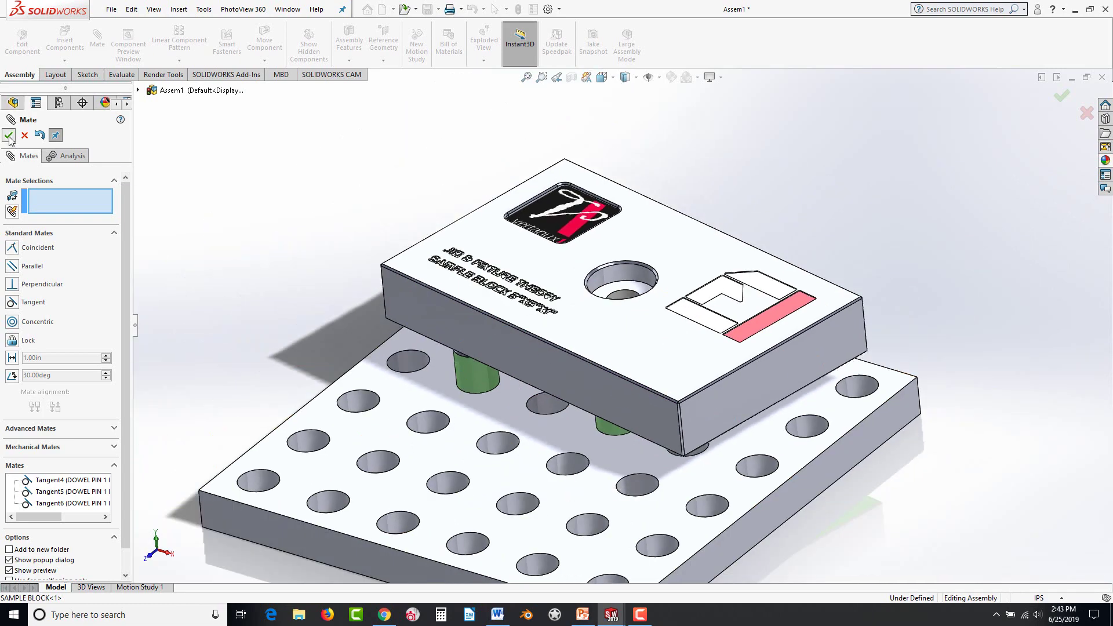
key("Escape")
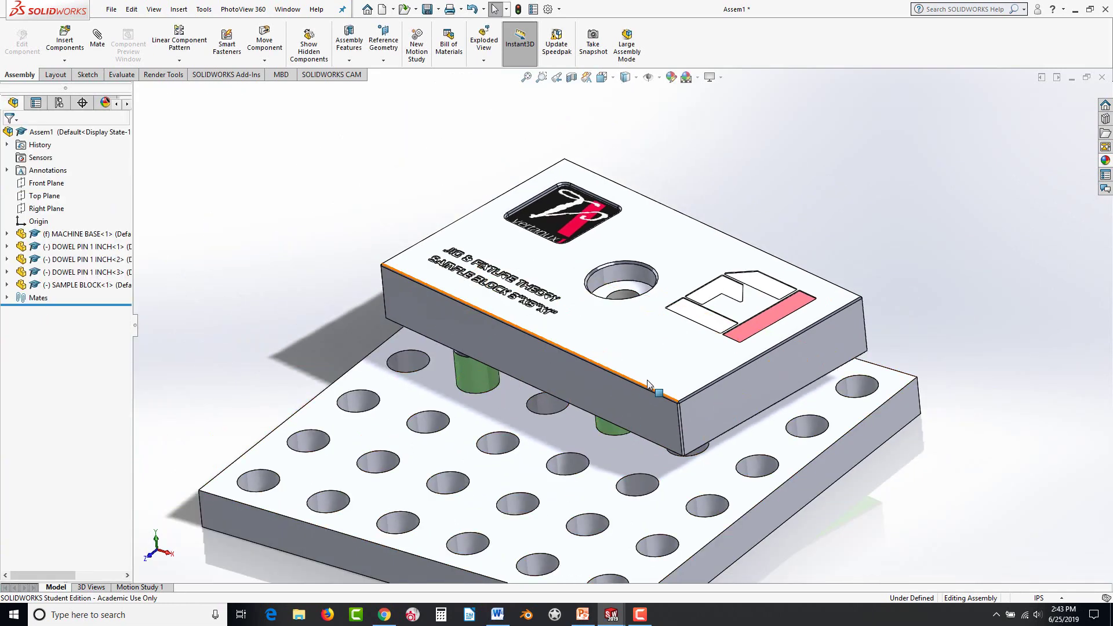
Slide the sample block across the pin tops and off to the side until all three dowel pins are exposed.
left_click(637, 330)
middle_click_drag(637, 330, 649, 364)
left_click(648, 364)
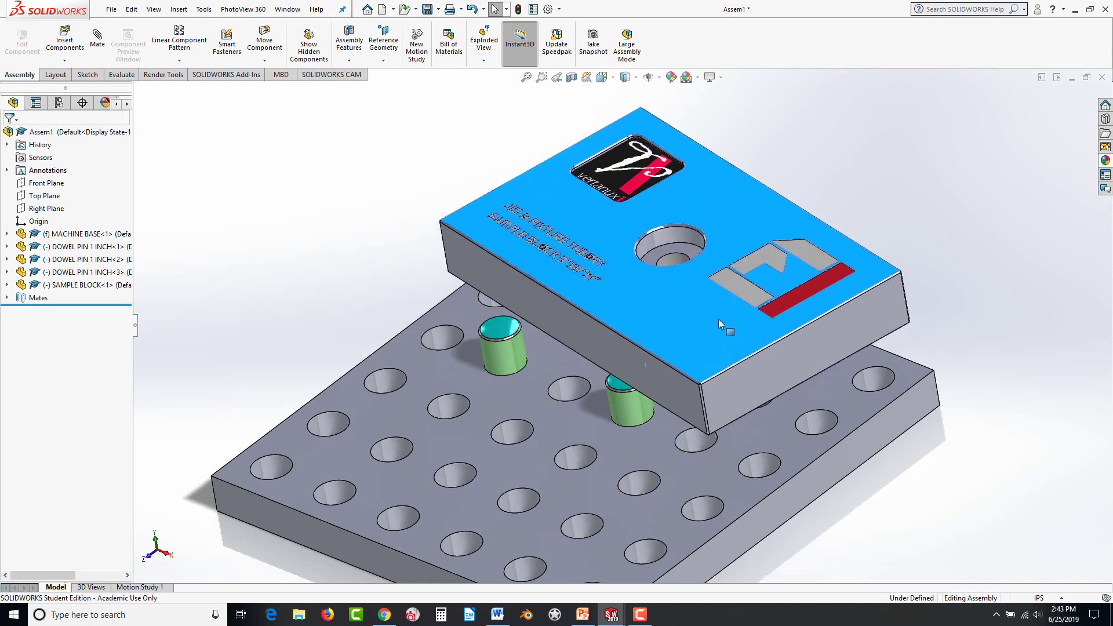
middle_click_drag(718, 319, 665, 374)
middle_click_drag(812, 569, 708, 391)
left_click_drag(769, 366, 756, 412)
middle_click_drag(757, 412, 839, 402)
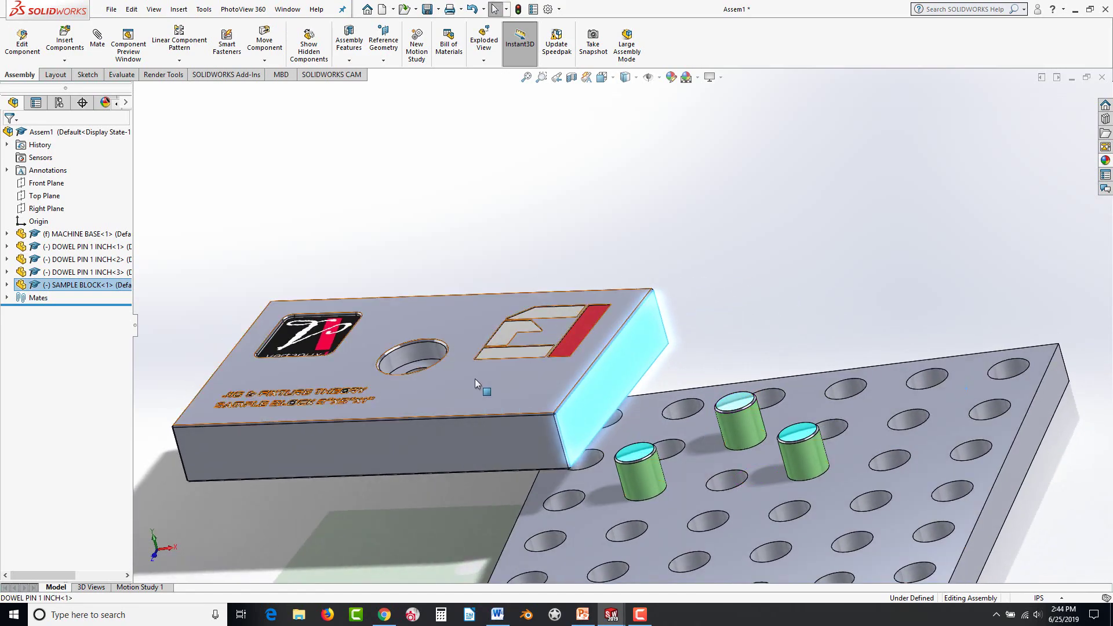
Slide the sample block back over the three dowel pins and inspect its placement on the machine base from above.
left_click_drag(475, 378, 821, 426)
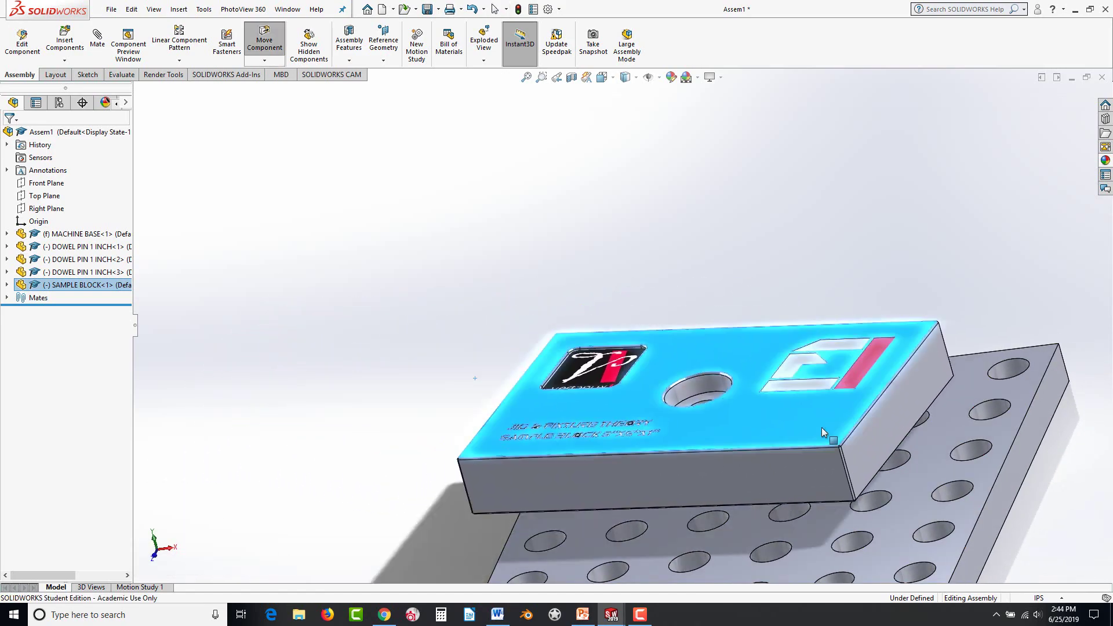
middle_click_drag(412, 432, 378, 423)
scroll(449, 462, "up", 3)
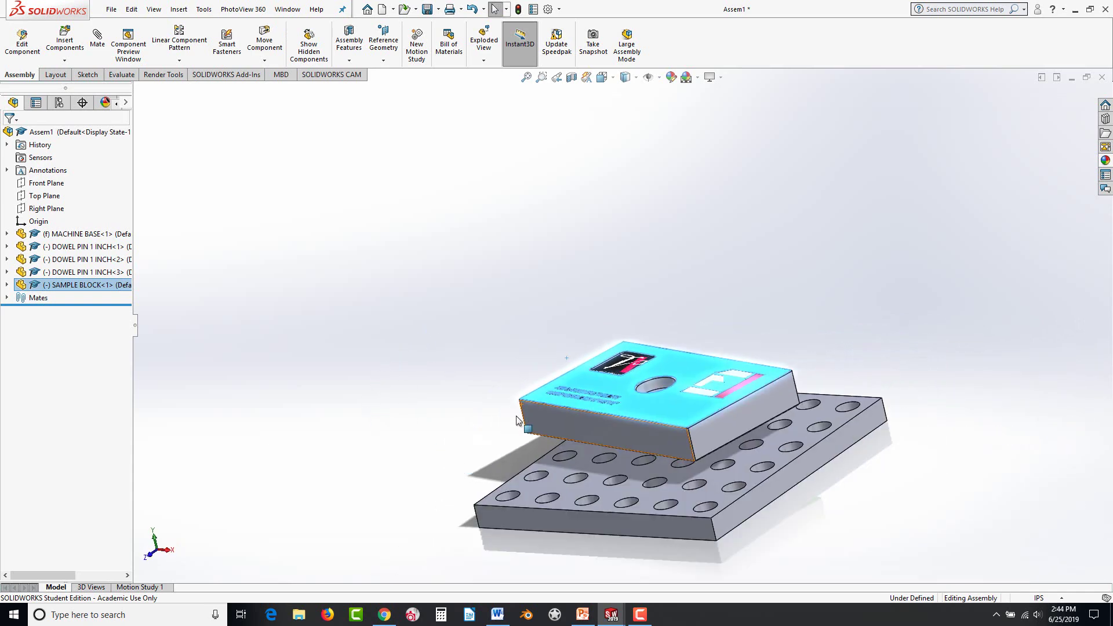
left_click(450, 401)
middle_click_drag(474, 412, 526, 487)
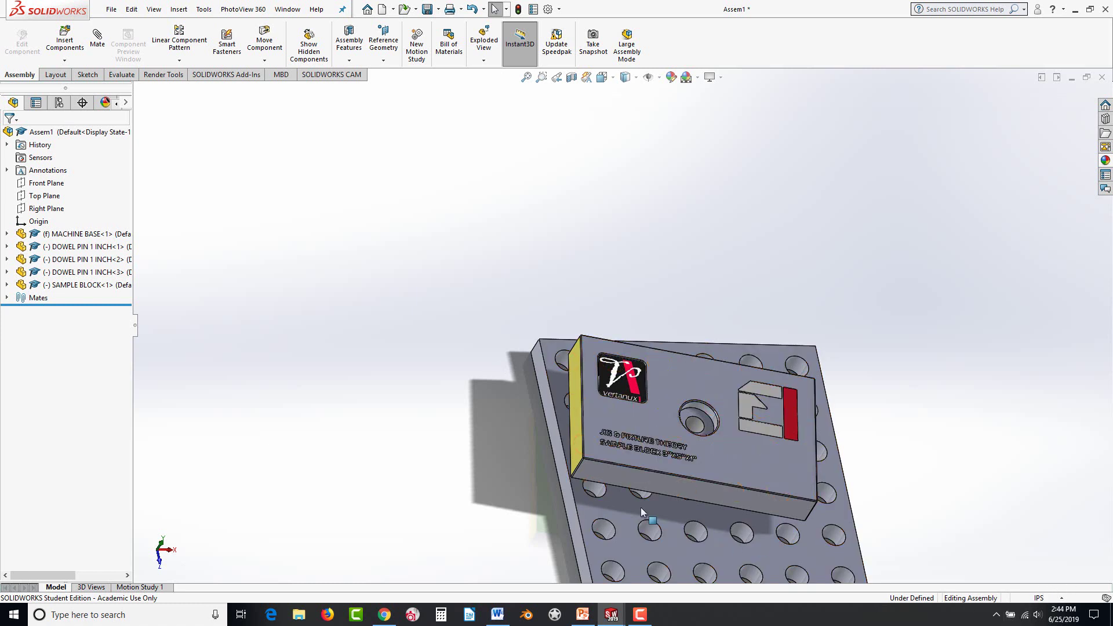
left_click(637, 616)
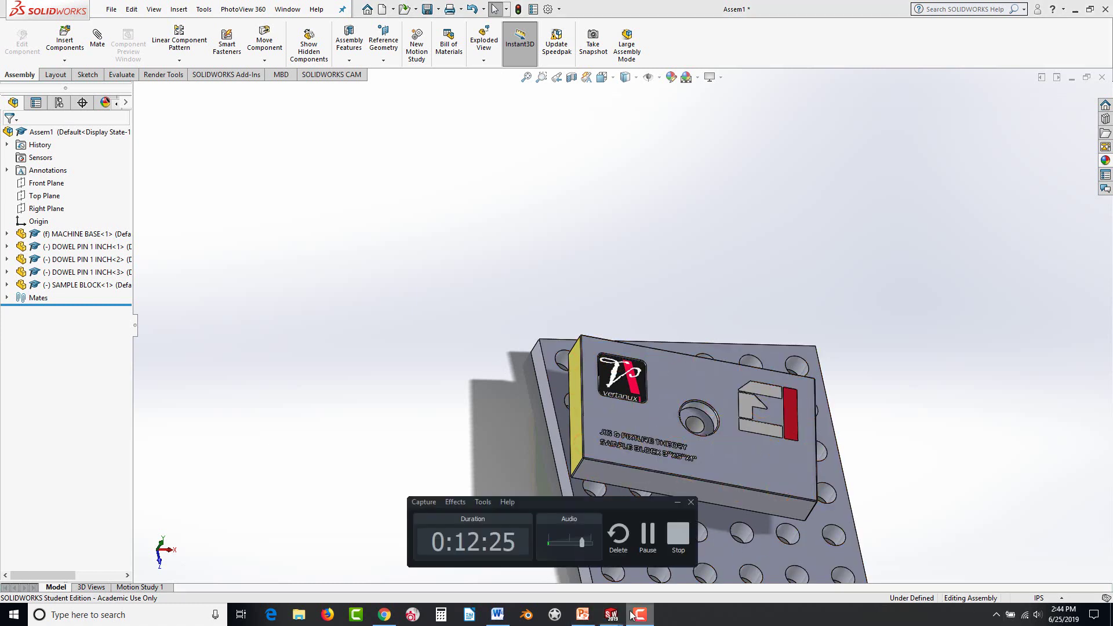
left_click(640, 541)
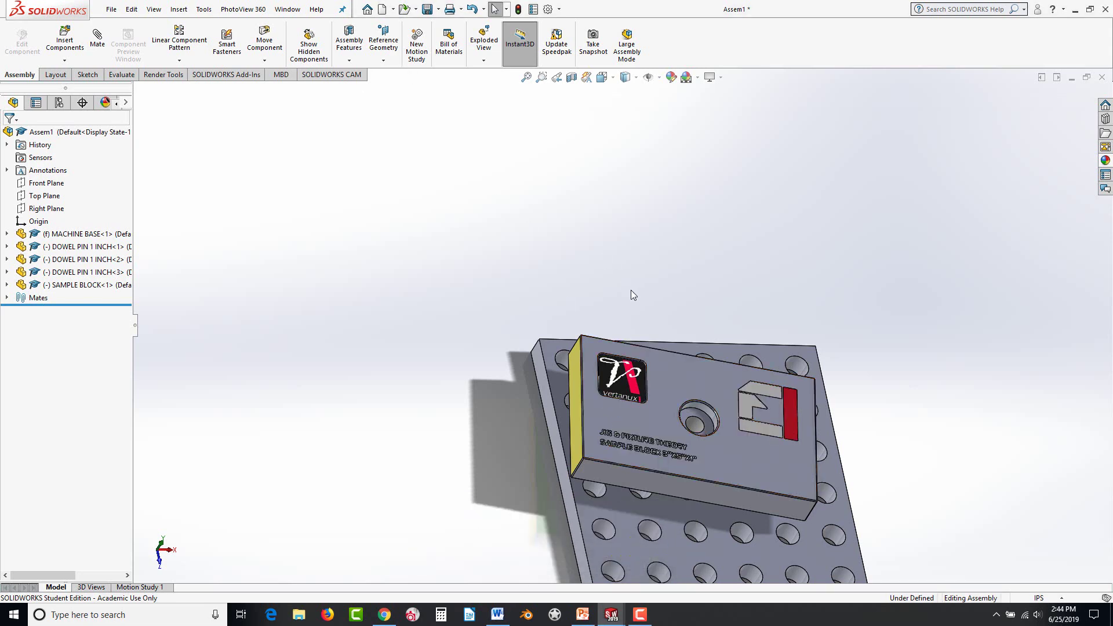
Slide the sample block around on the three dowel pins to test its remaining freedom of movement.
middle_click_drag(649, 275, 644, 221)
left_click(781, 451)
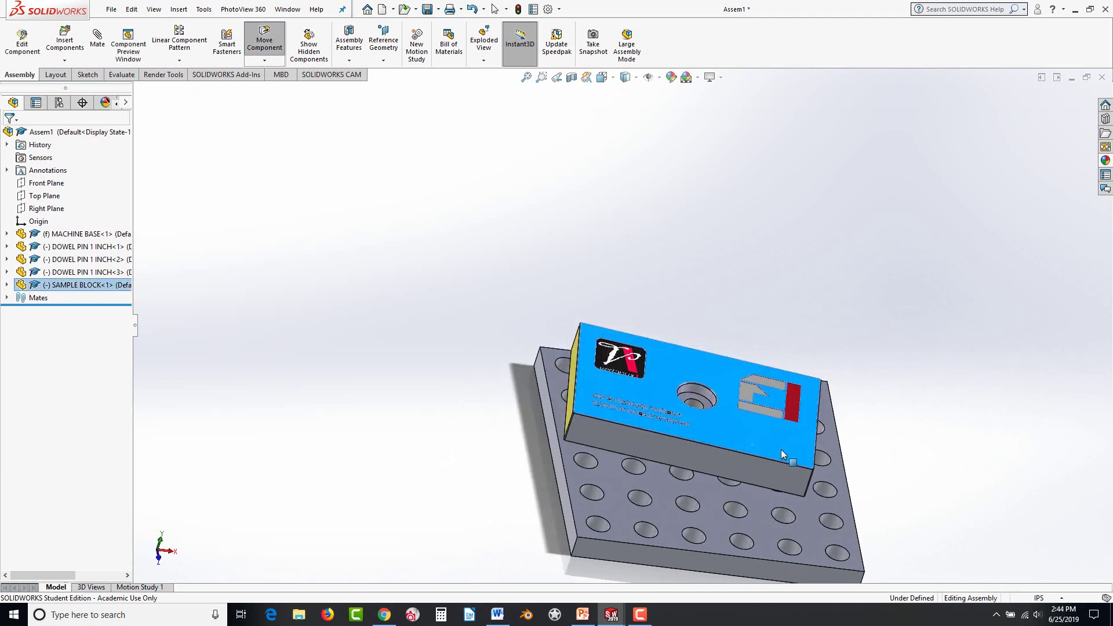
left_click_drag(781, 451, 666, 474)
left_click(429, 387)
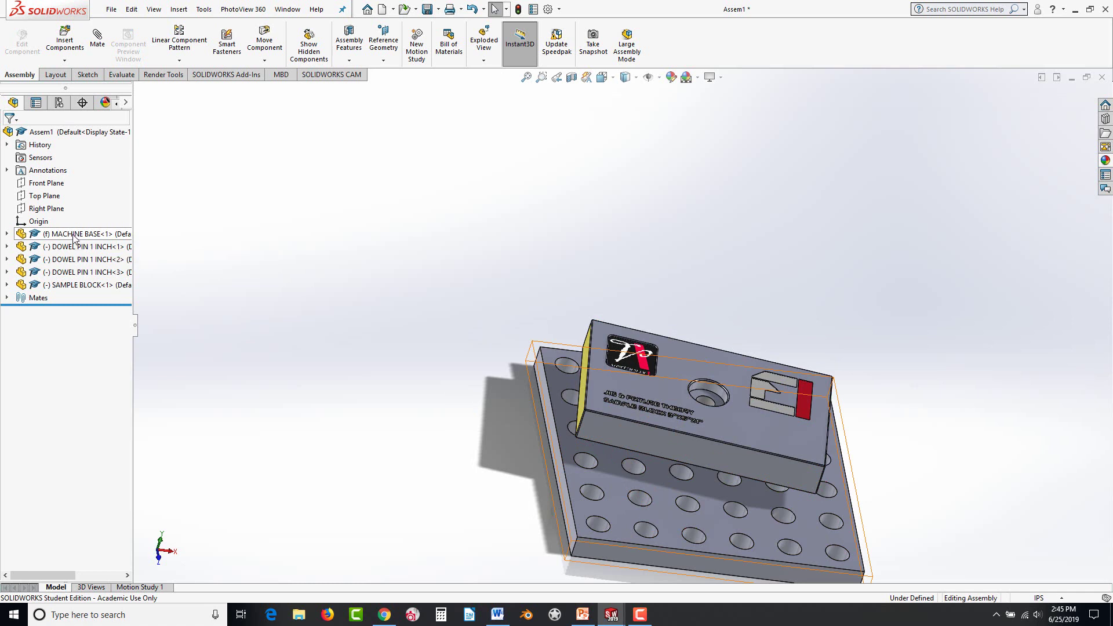
Place a second copy of the machine base beside the assembly and switch it to the Half Height configuration.
left_click_drag(74, 237, 399, 346)
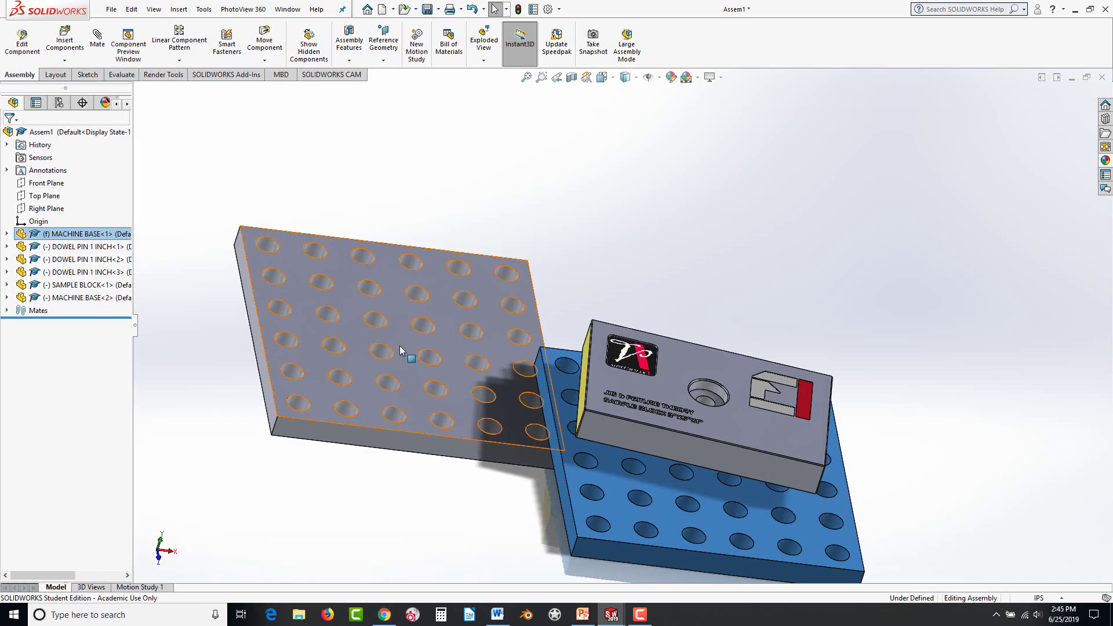
left_click(398, 277)
left_click(391, 281)
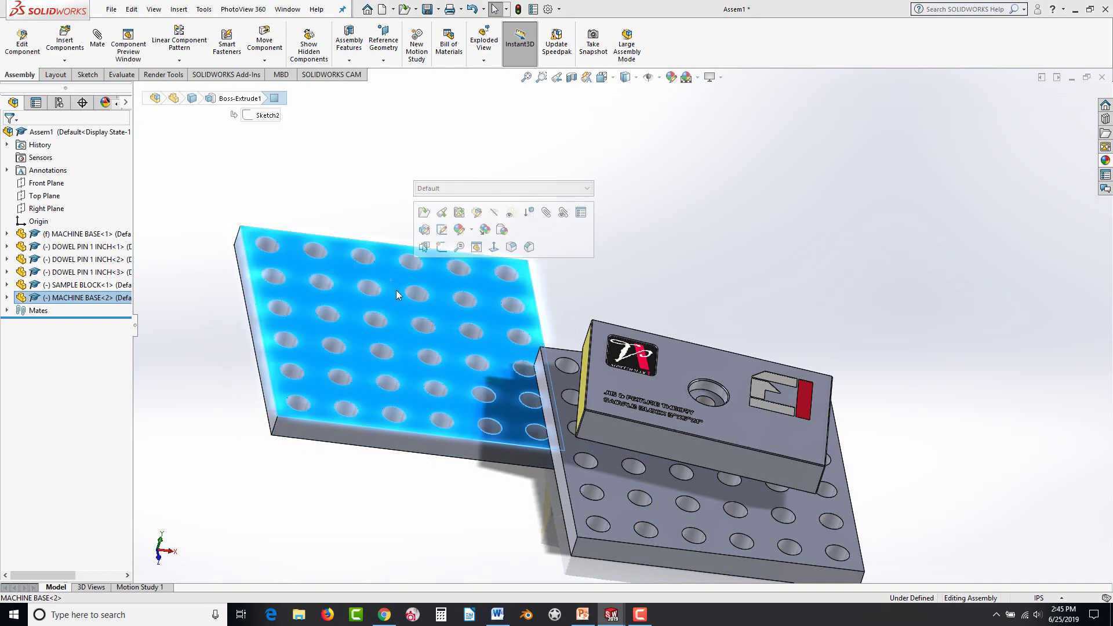
right_click(391, 281)
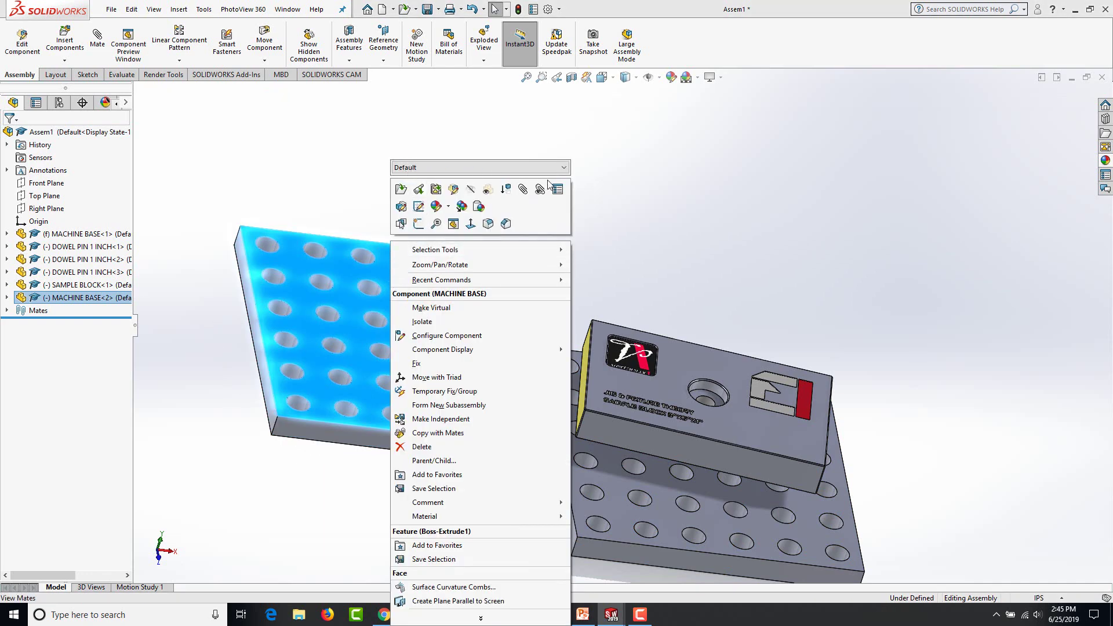
left_click(565, 168)
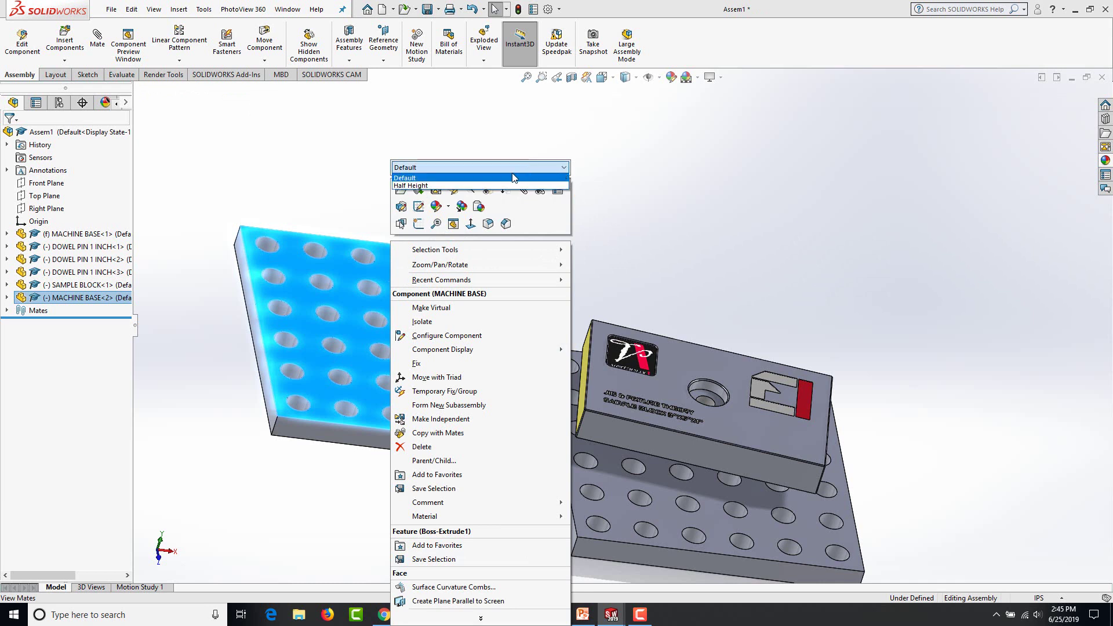
left_click(425, 186)
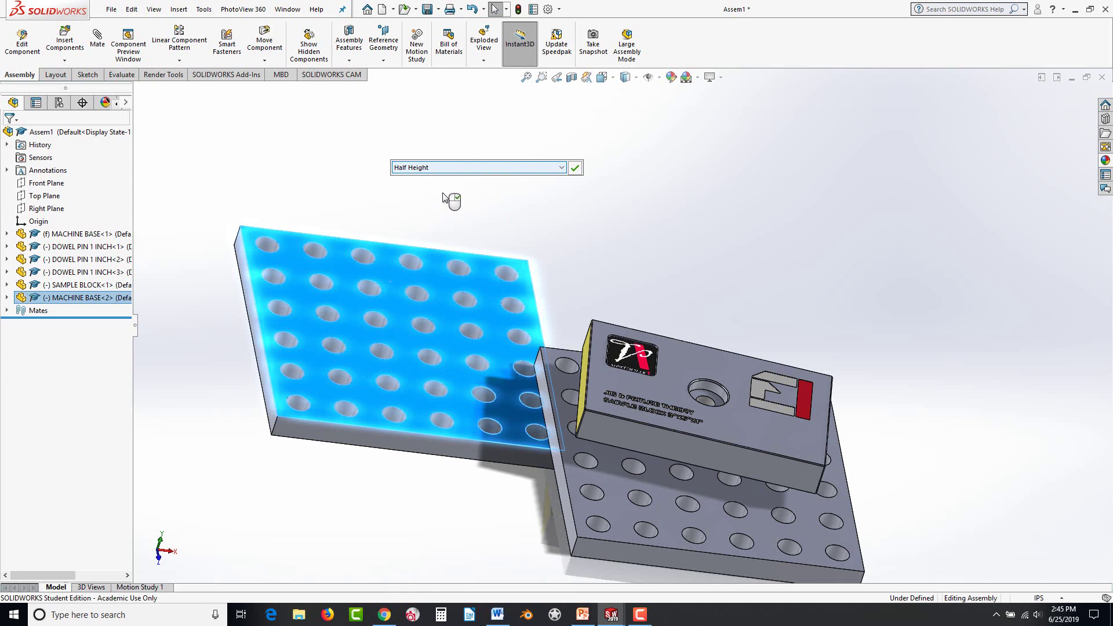
left_click(575, 168)
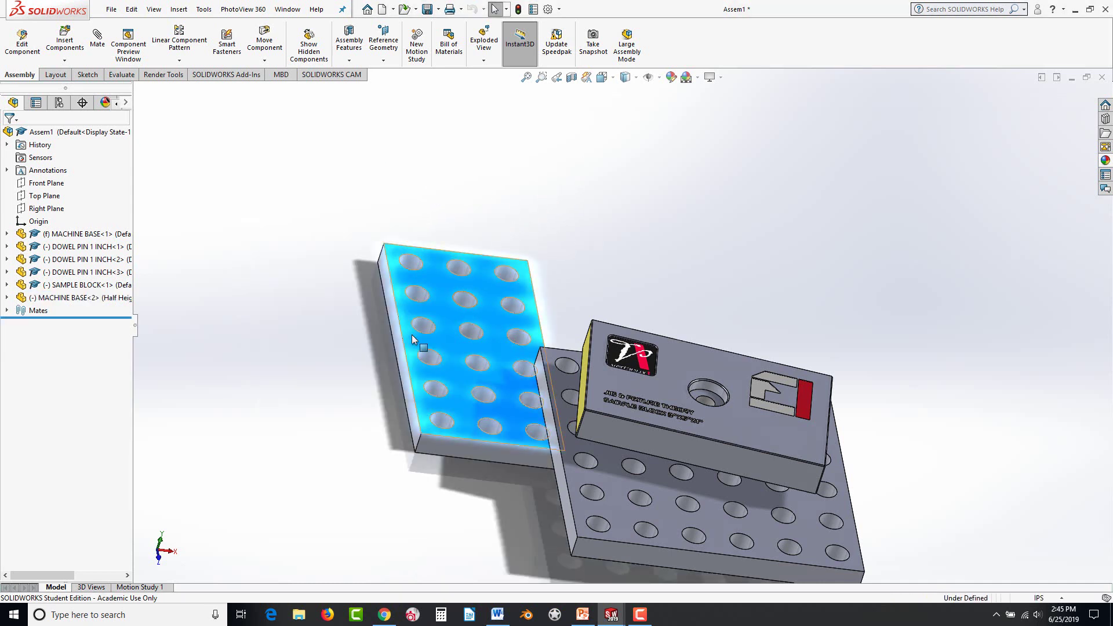
Move the half-height plate aside and mate its near upper long edge coincident with the lower side edge of the machine base.
left_click_drag(513, 423, 478, 495)
left_click(523, 298)
scroll(559, 503, "down", 6)
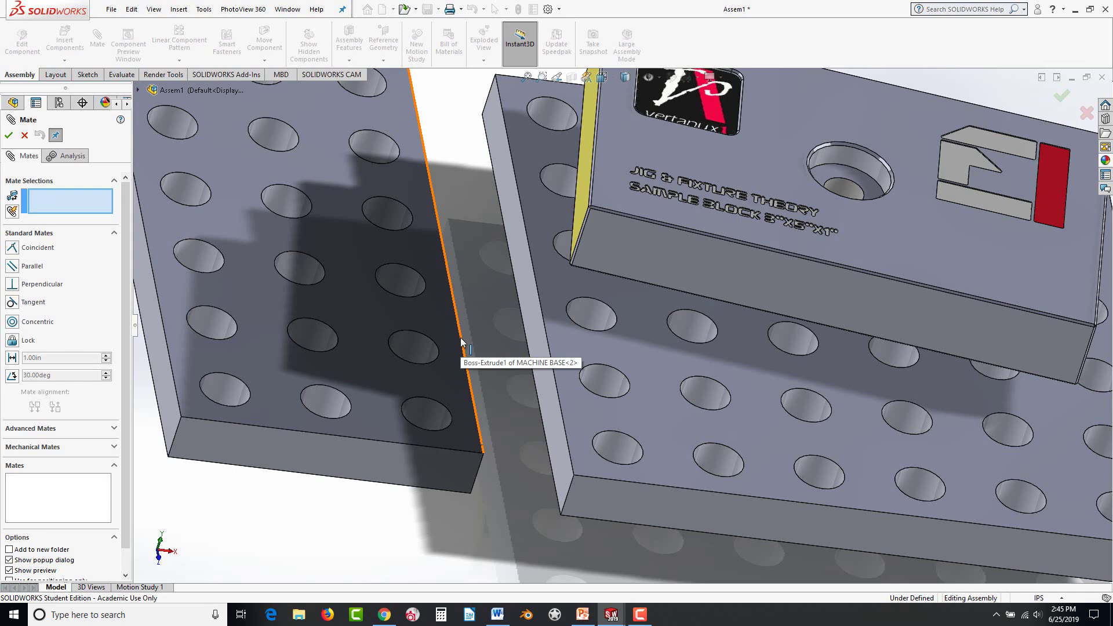
left_click(460, 337)
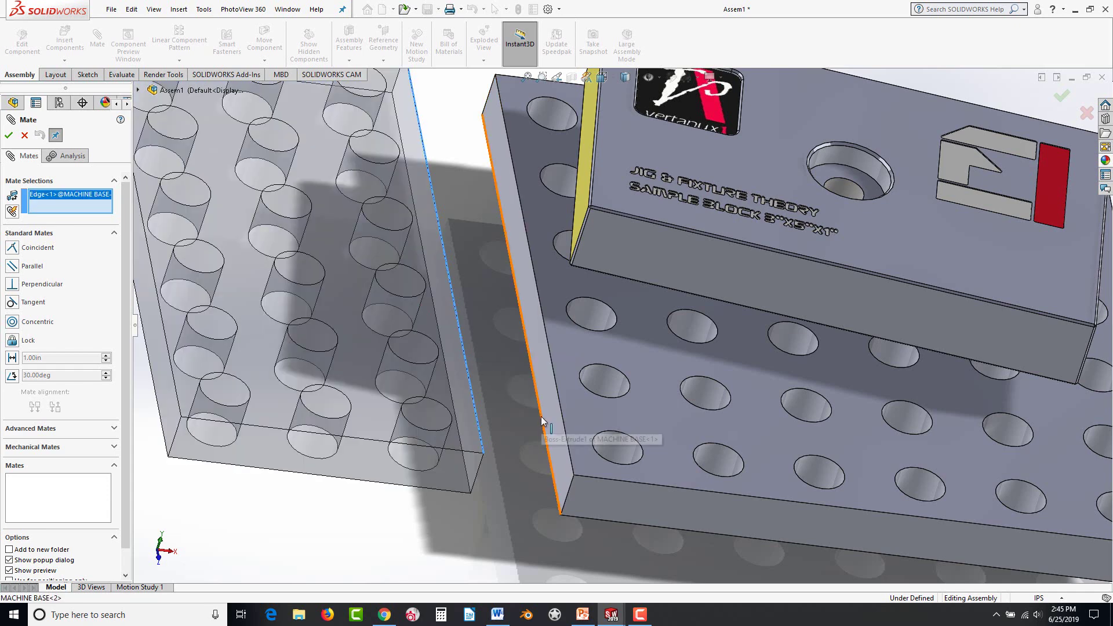
left_click(541, 416)
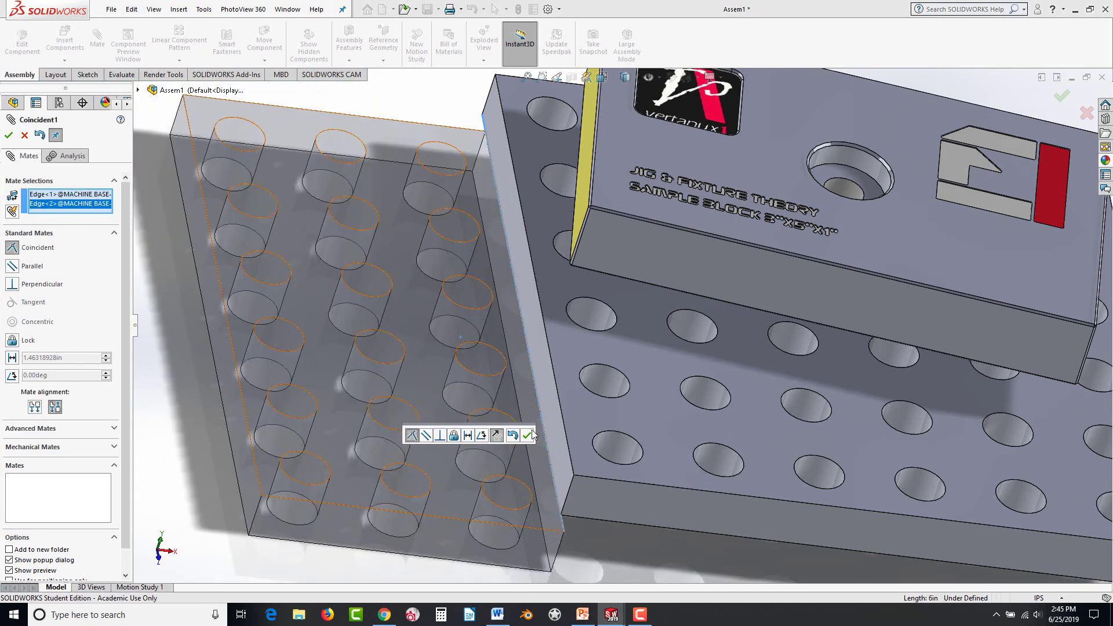
left_click(529, 435)
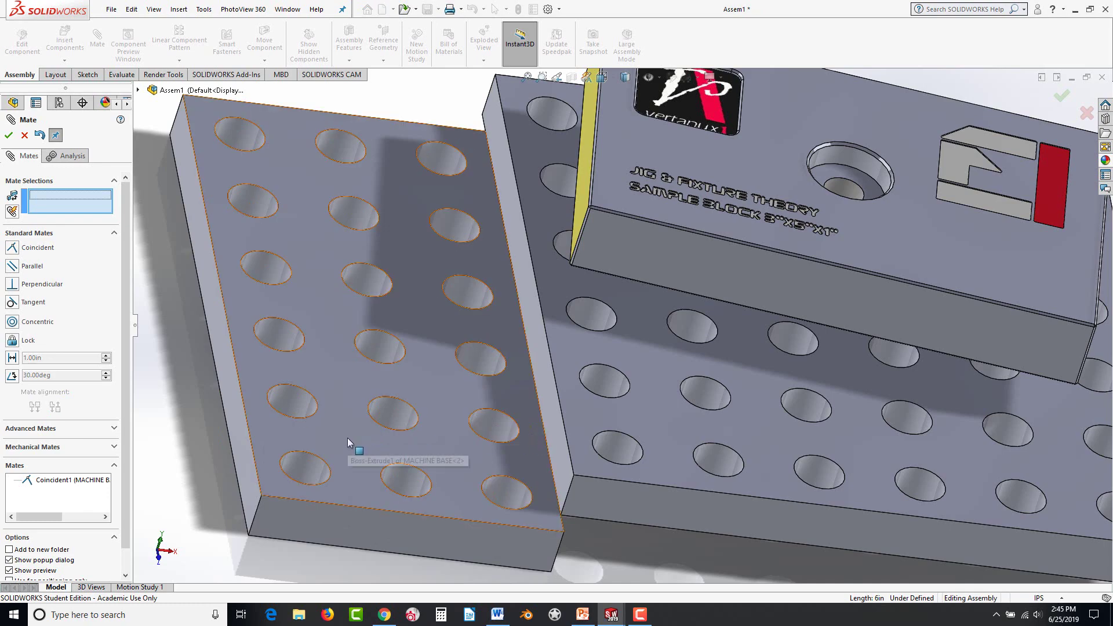
Swing the half-height plate upward and mate its perforated face coincident with the machine base's side face.
left_click_drag(346, 437, 424, 384)
middle_click_drag(386, 397, 341, 396)
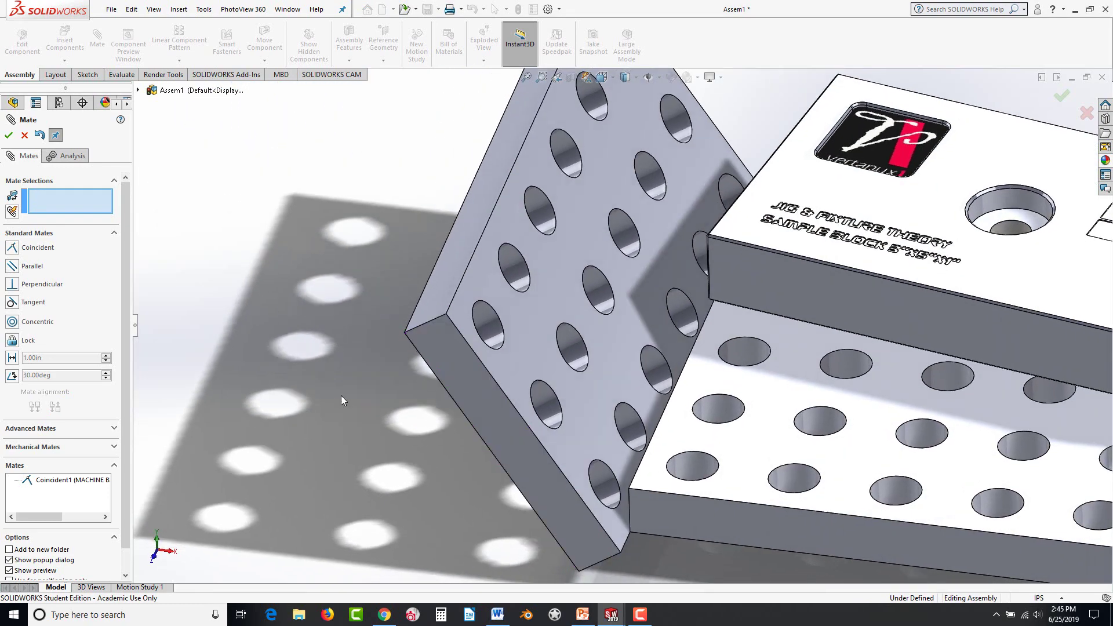
left_click(622, 330)
middle_click_drag(460, 375, 562, 427)
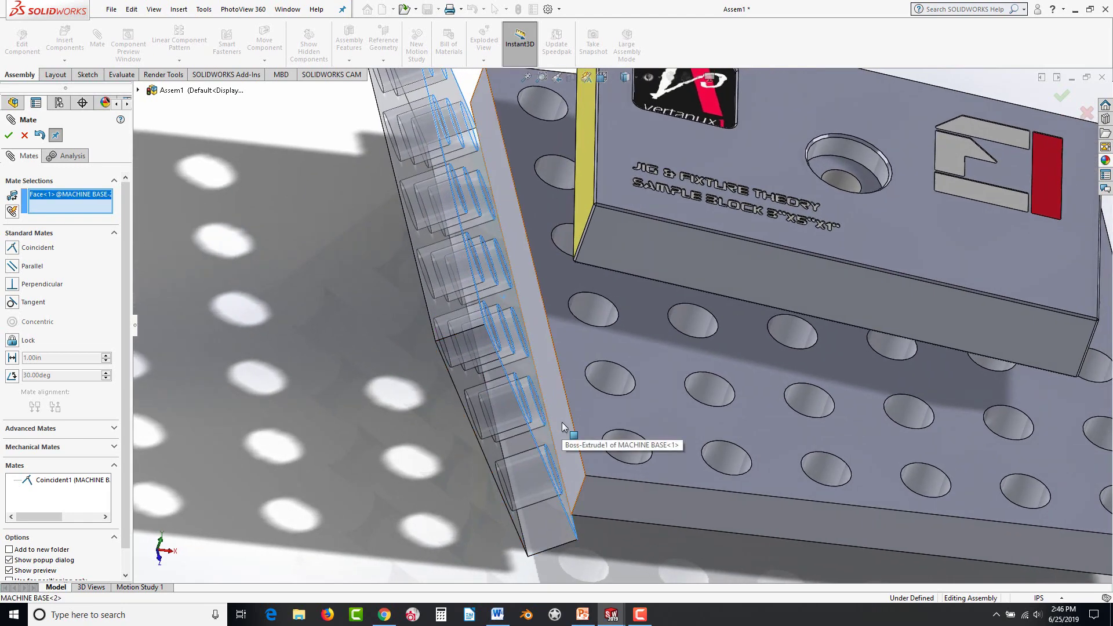
left_click(563, 427)
left_click(693, 444)
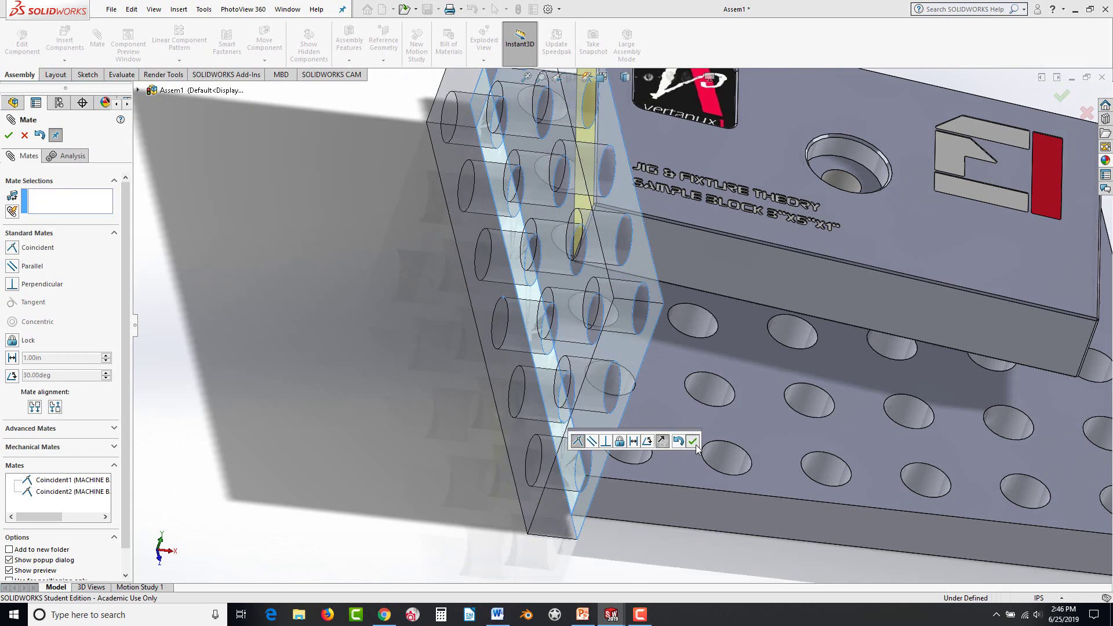
Mate the upright plate's front end face coincident with the machine base's front face, and finish mating.
scroll(681, 453, "up", 5)
middle_click_drag(628, 413, 612, 398)
left_click_drag(608, 394, 607, 464)
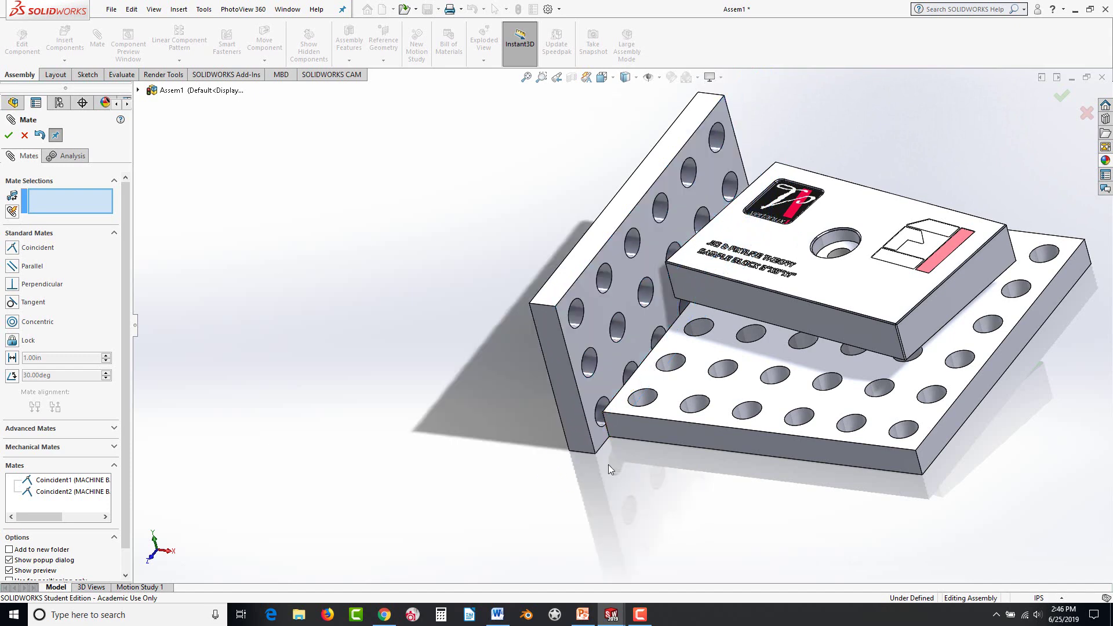
left_click(577, 422)
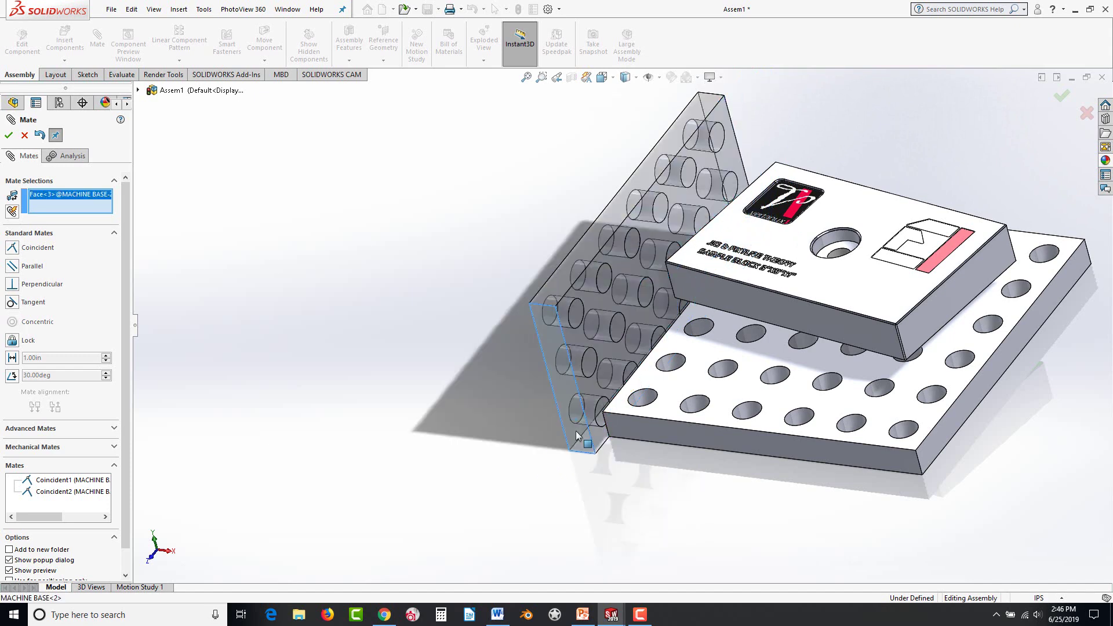
left_click(632, 433)
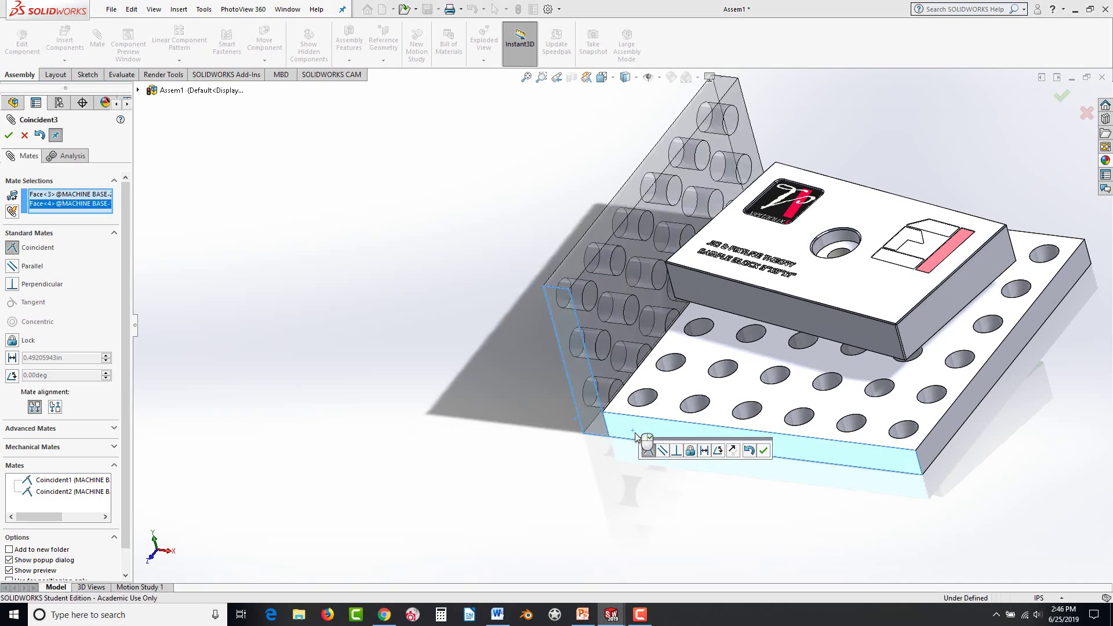
left_click(763, 452)
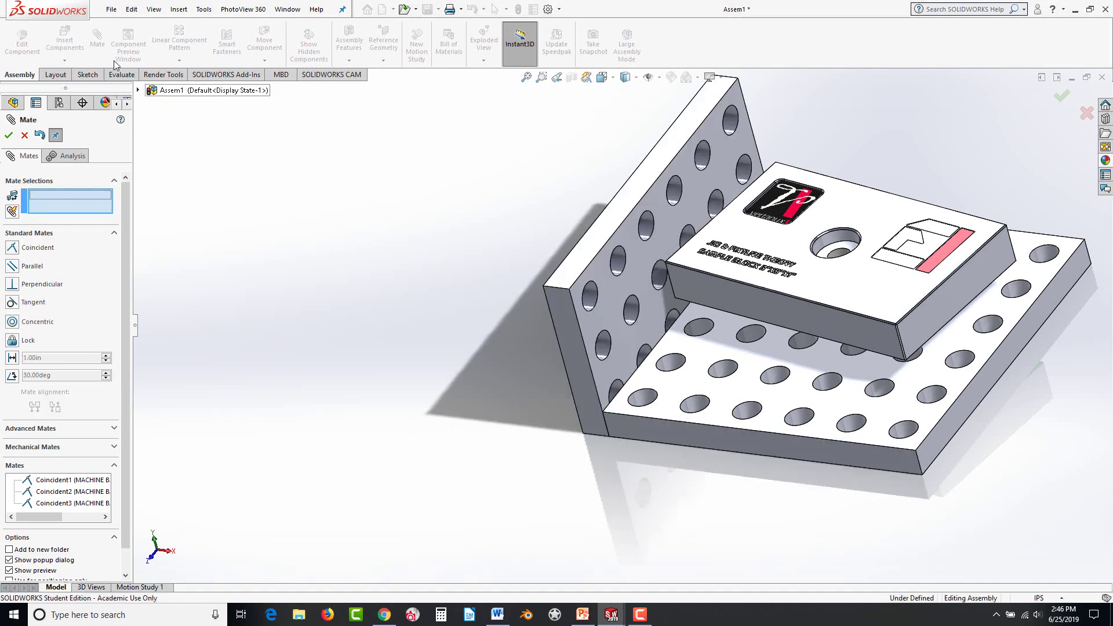
left_click(8, 136)
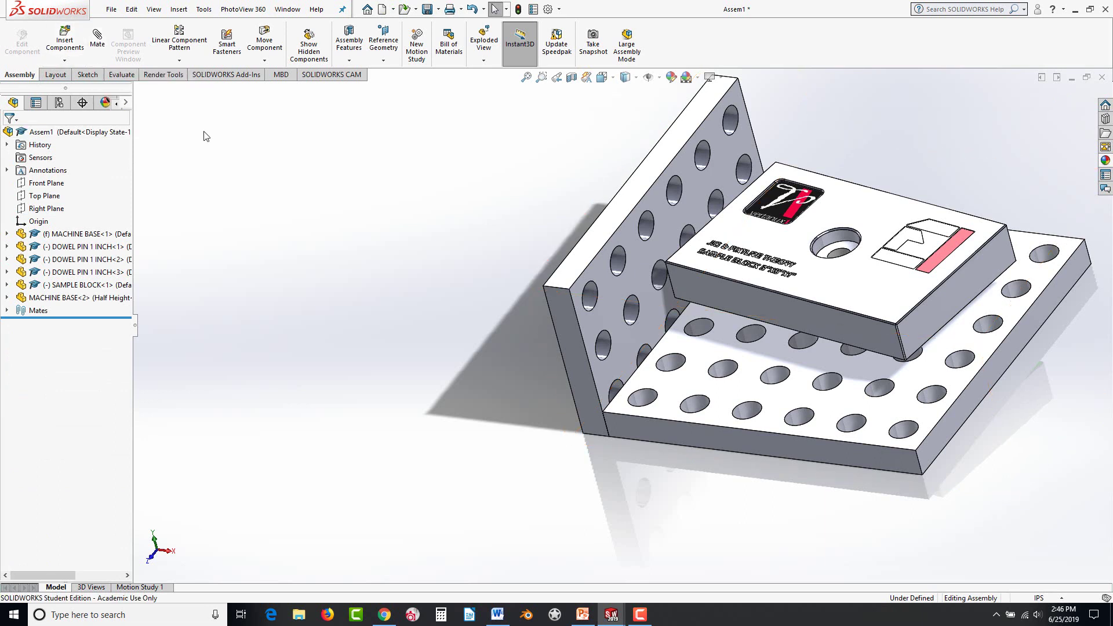
Slide the sample block away from the upright half-height plate to leave a gap between them.
scroll(470, 272, "up", 2)
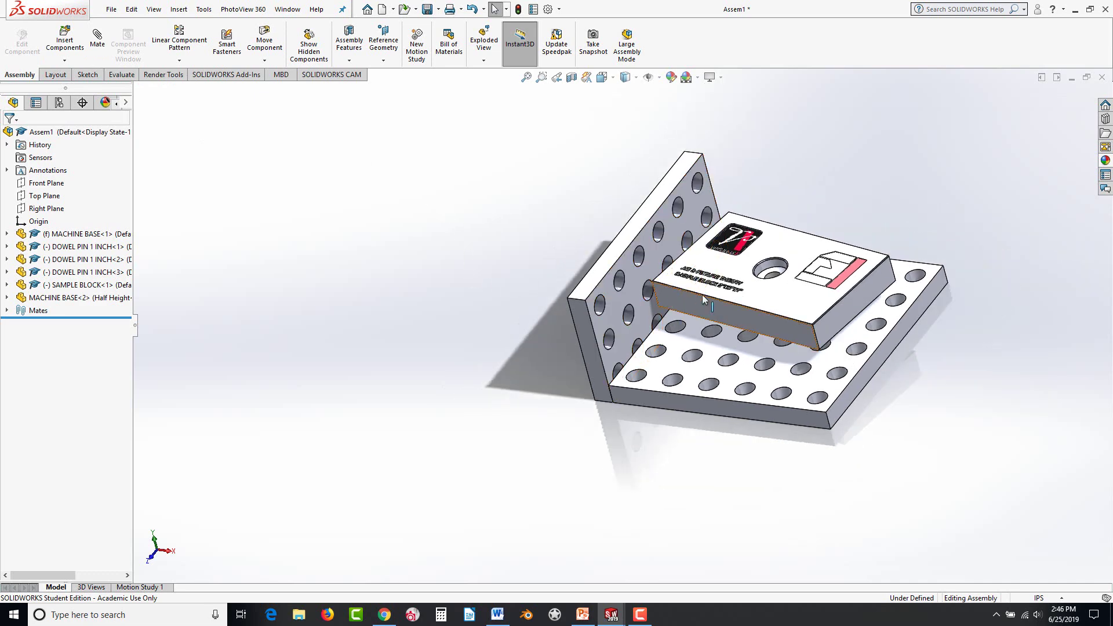
left_click_drag(755, 294, 801, 317)
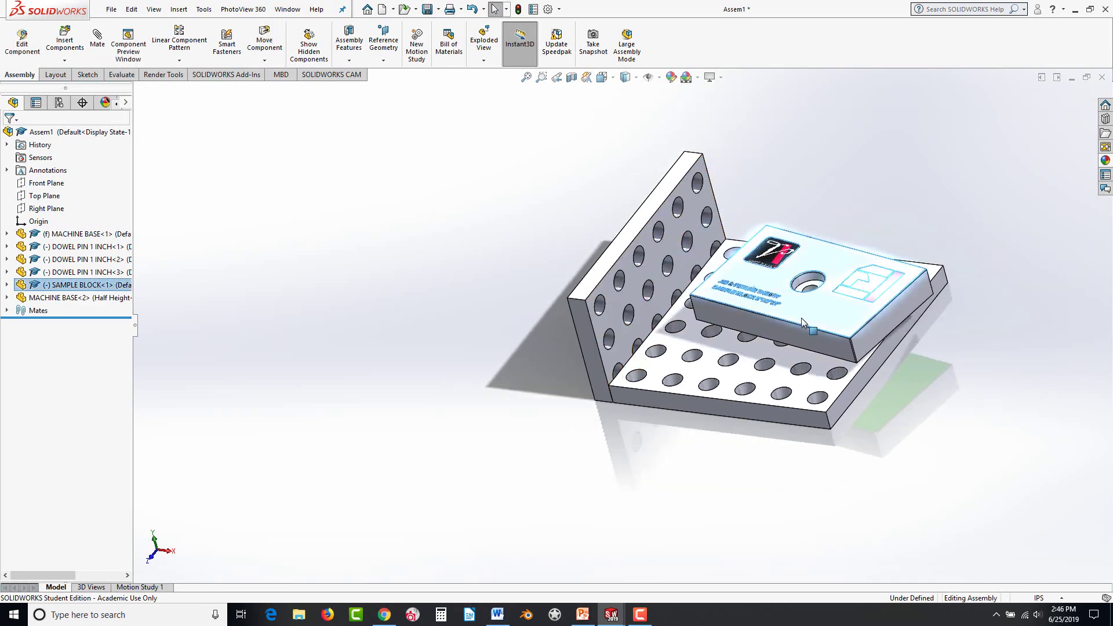
left_click(831, 201)
Copy DOWEL PIN 1 INCH<2> into a middle-row hole of the upright plate with a concentric mate.
scroll(728, 224, "down", 3)
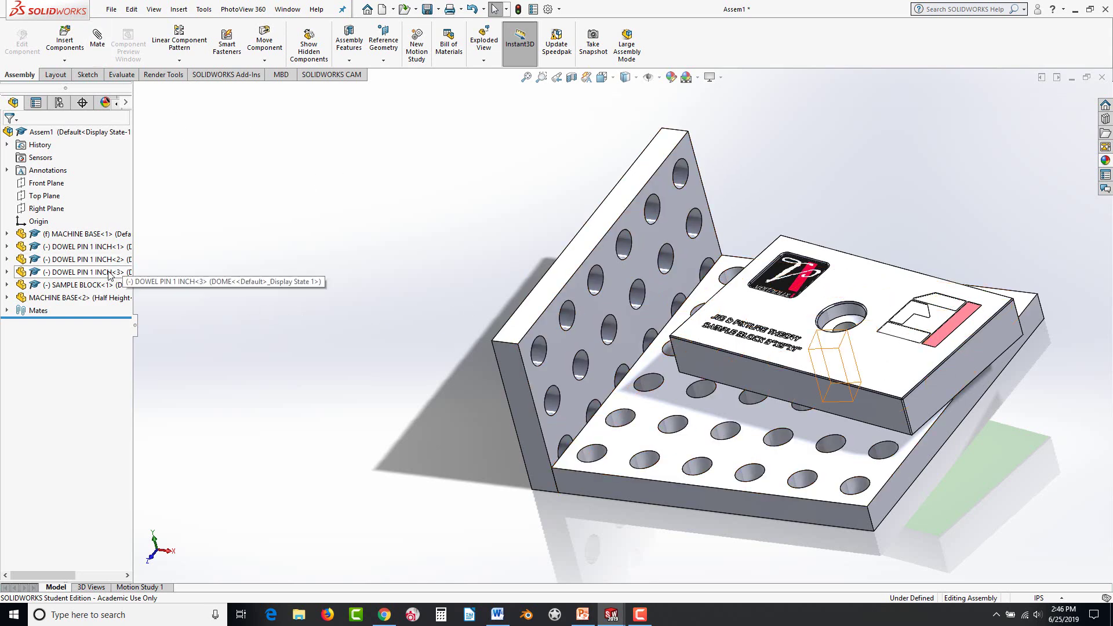
scroll(761, 363, "down", 3)
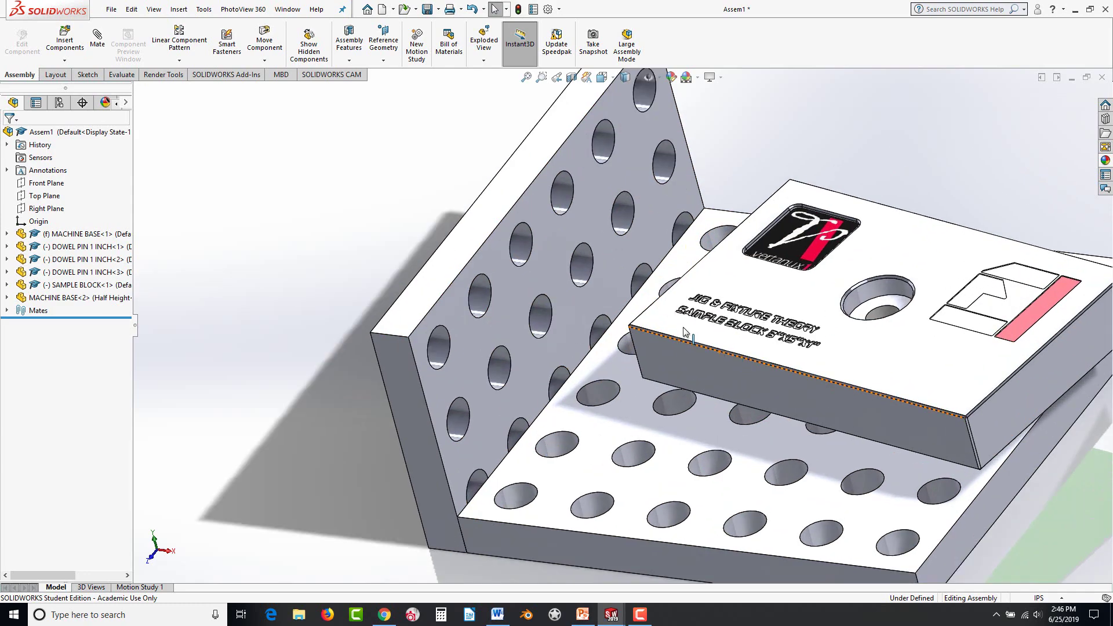
middle_click_drag(787, 478, 570, 316)
left_click(648, 360)
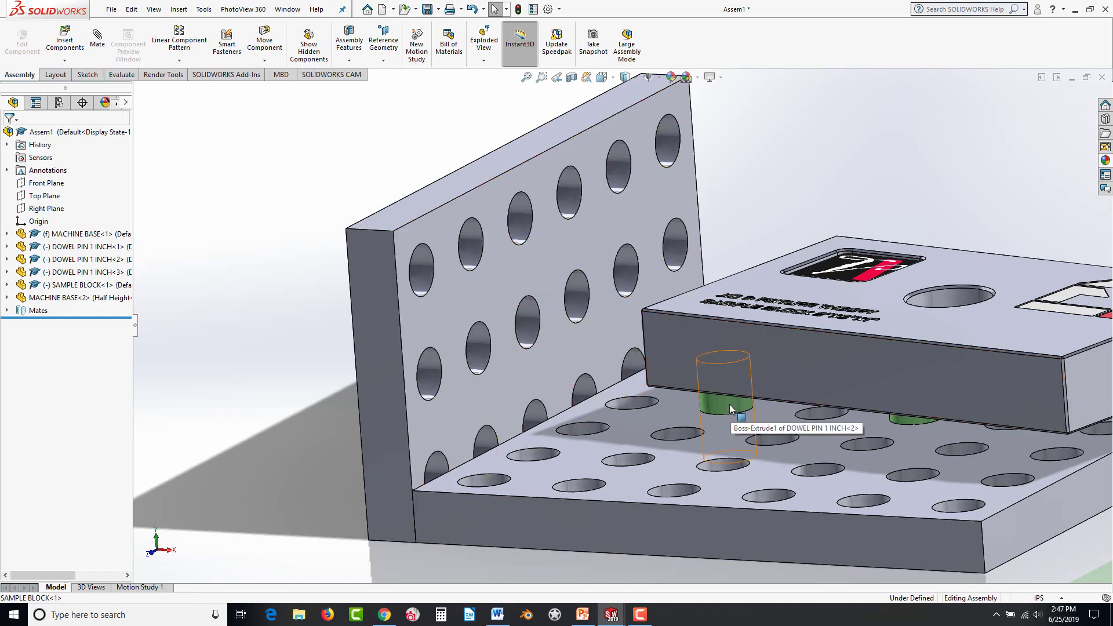
left_click_drag(729, 405, 624, 272)
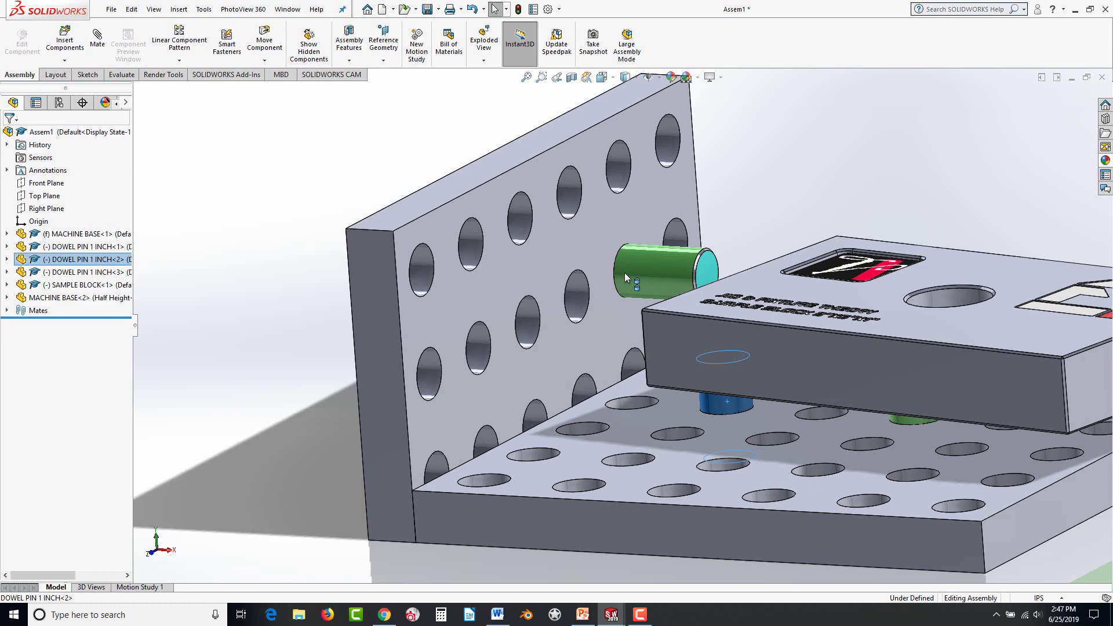
left_click(624, 273)
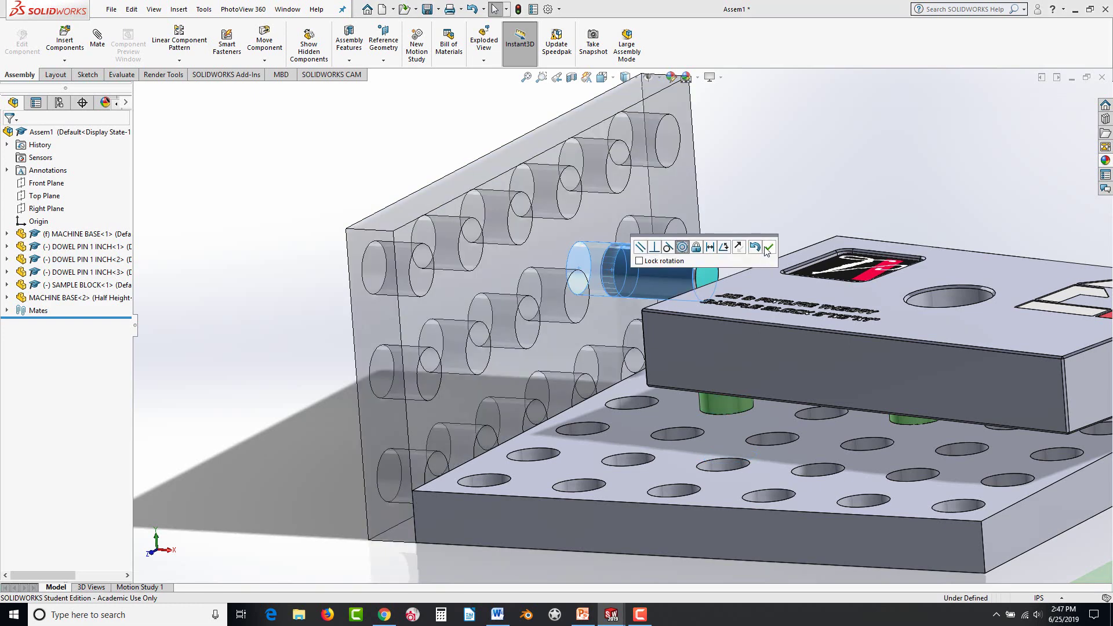
left_click(769, 248)
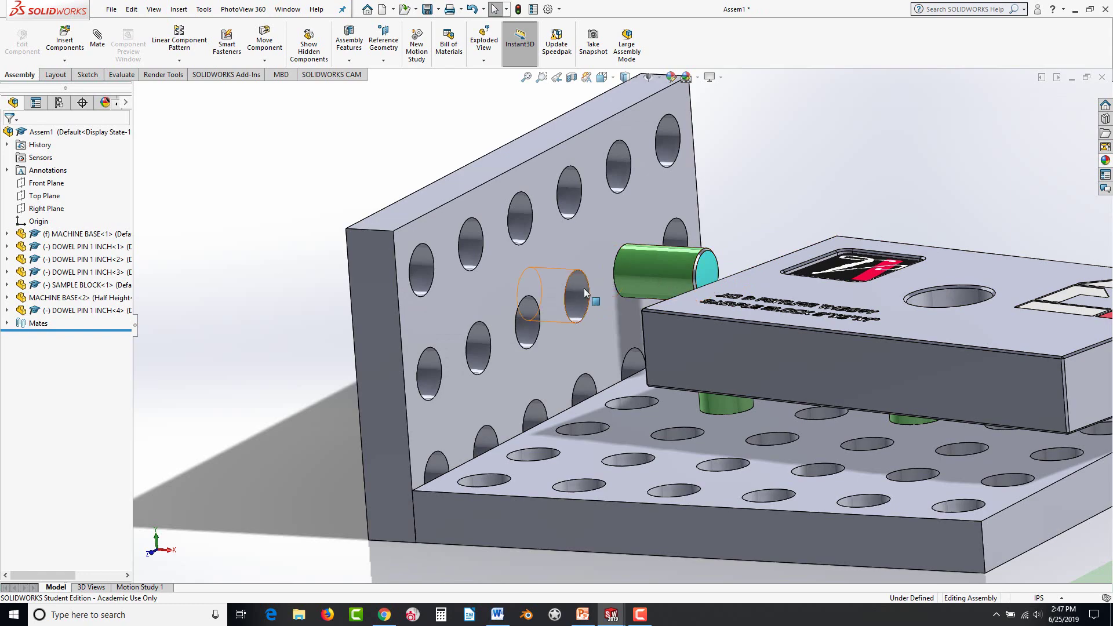
Mate the domed rear end of DOWEL PIN 1 INCH<4> tangent to the back face of the upright plate.
middle_click_drag(583, 287, 494, 243)
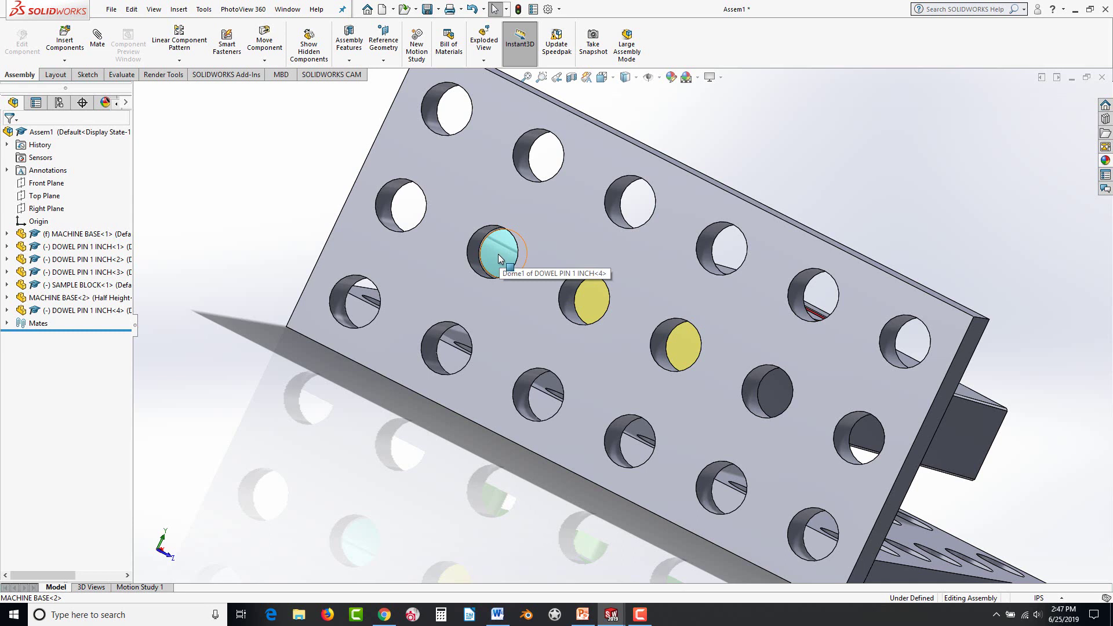
left_click_drag(499, 255, 512, 279)
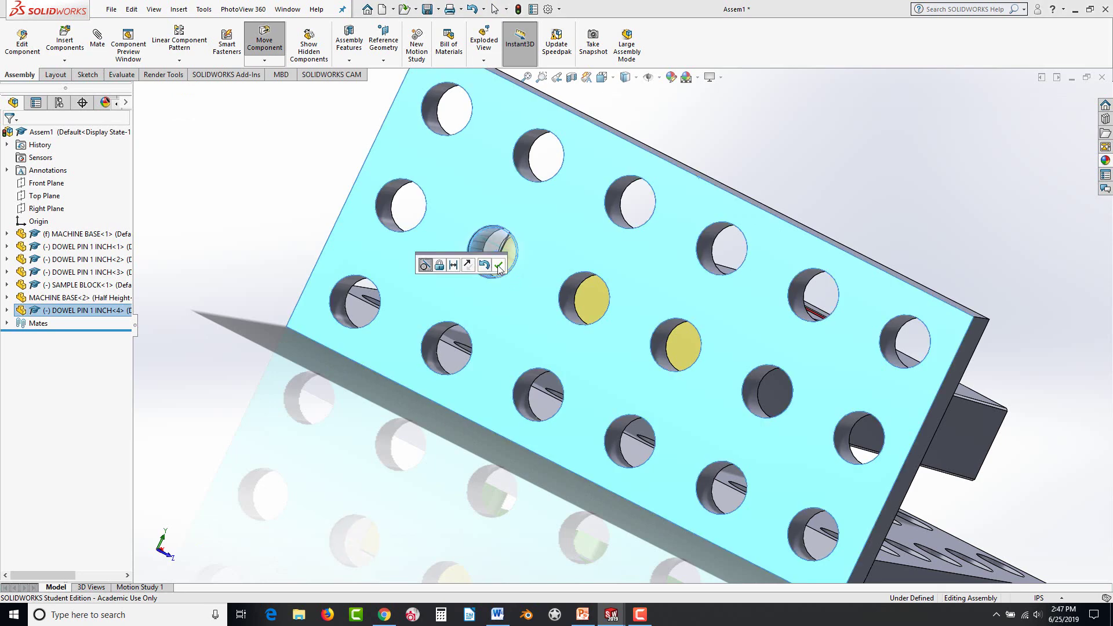
middle_click_drag(517, 331, 428, 330)
key("Escape")
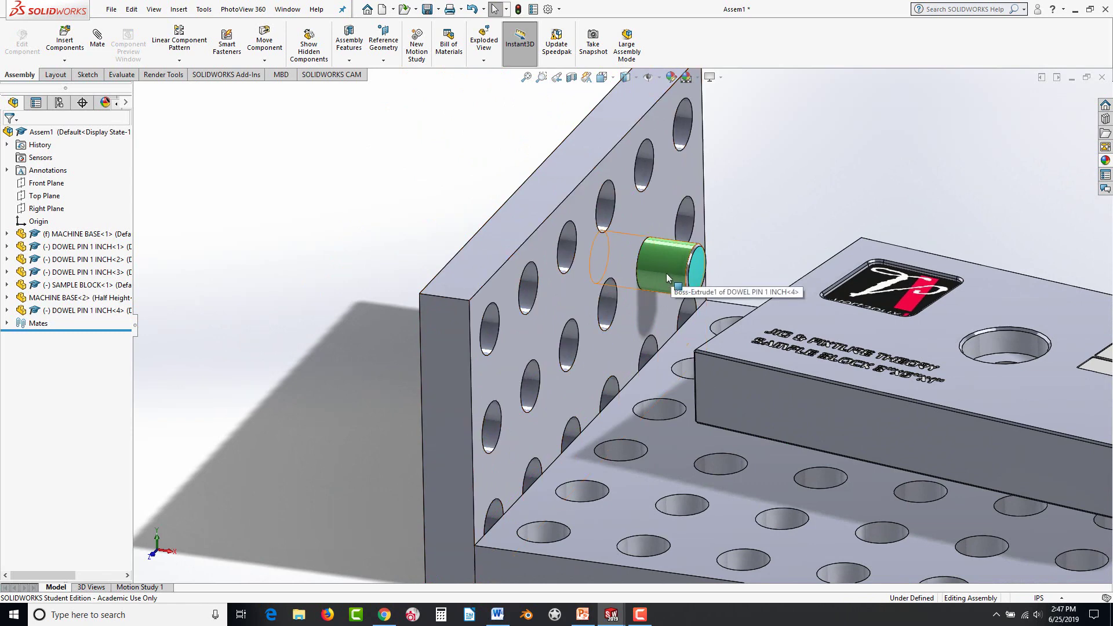
Copy DOWEL PIN 1 INCH<4> into the adjacent middle-row hole of the upright plate with a concentric mate.
left_click_drag(665, 271, 608, 304, "ctrl")
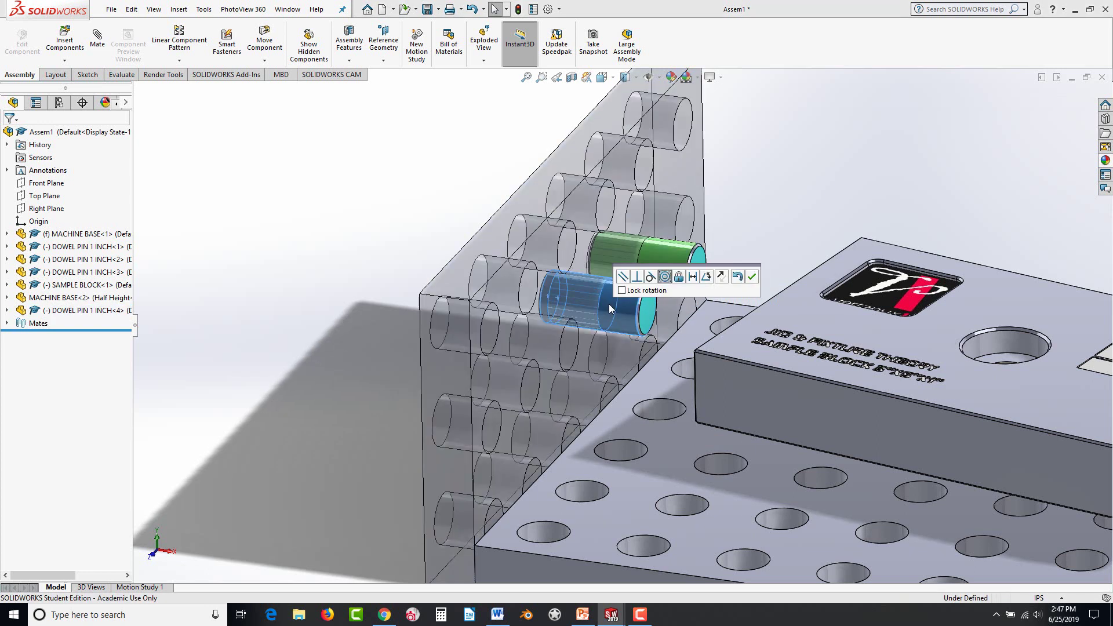
left_click(751, 278)
middle_click_drag(653, 321, 577, 307)
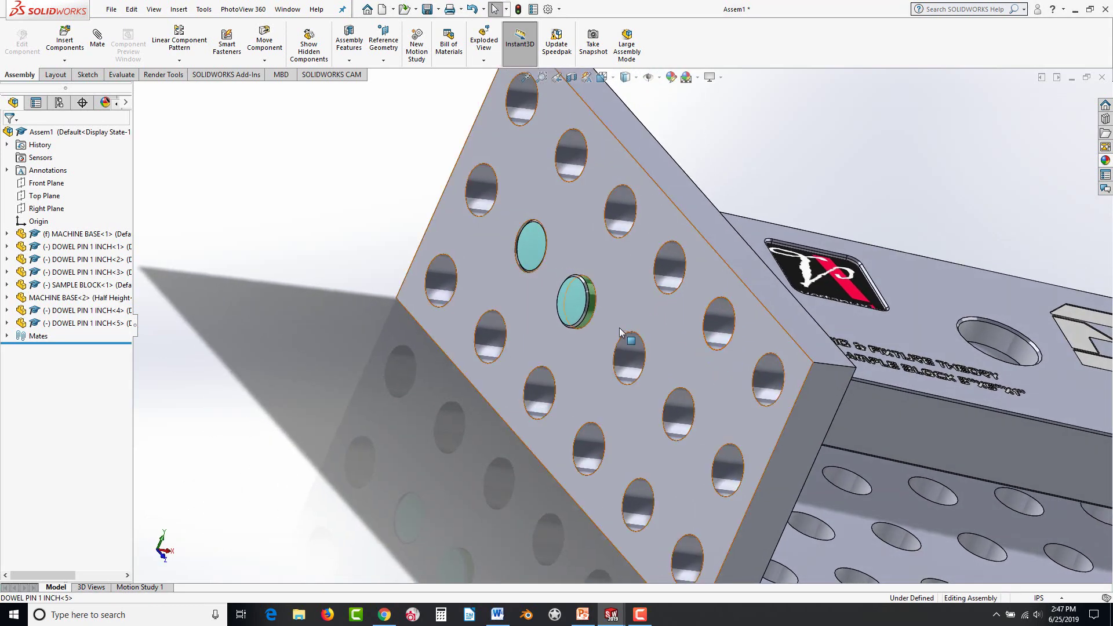
Mate the domed rear end of DOWEL PIN 1 INCH<5> tangent to the back face of the upright plate.
left_click(577, 307)
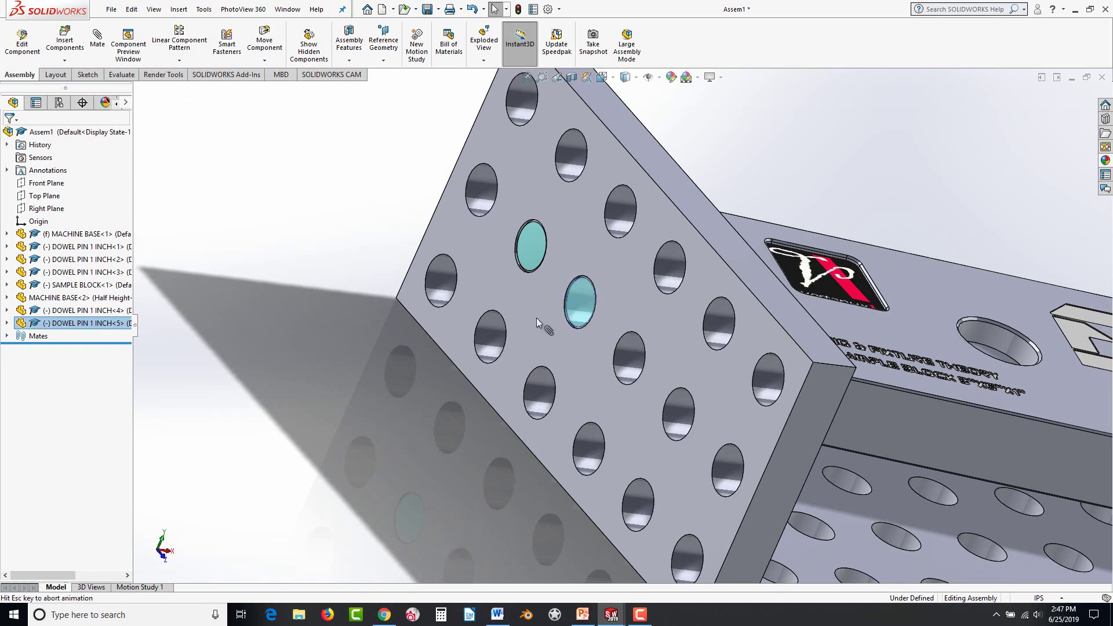
left_click(609, 348, "ctrl")
left_click(523, 303)
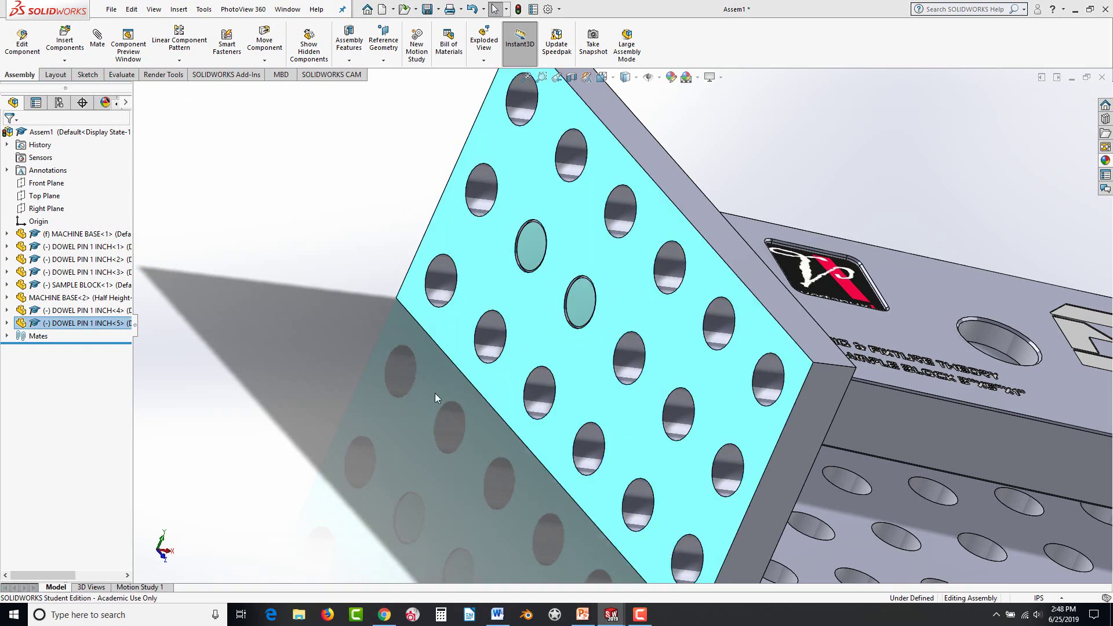
Mate the sample block's end face tangent to the domed front end of DOWEL PIN 1 INCH<4>.
middle_click_drag(441, 394, 708, 311)
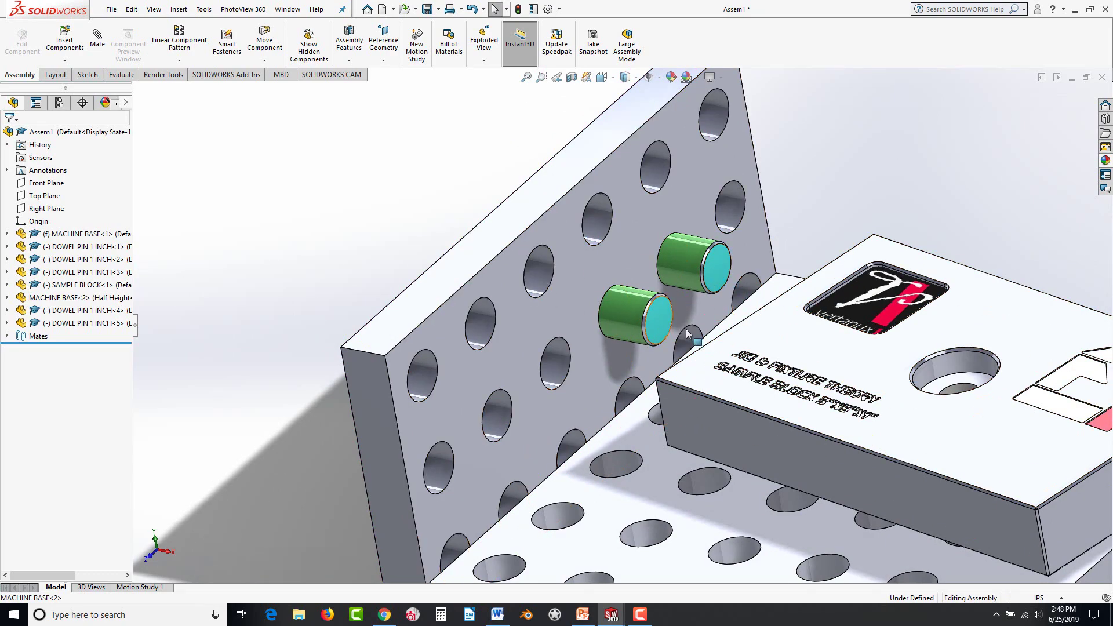
middle_click_drag(776, 409, 658, 255)
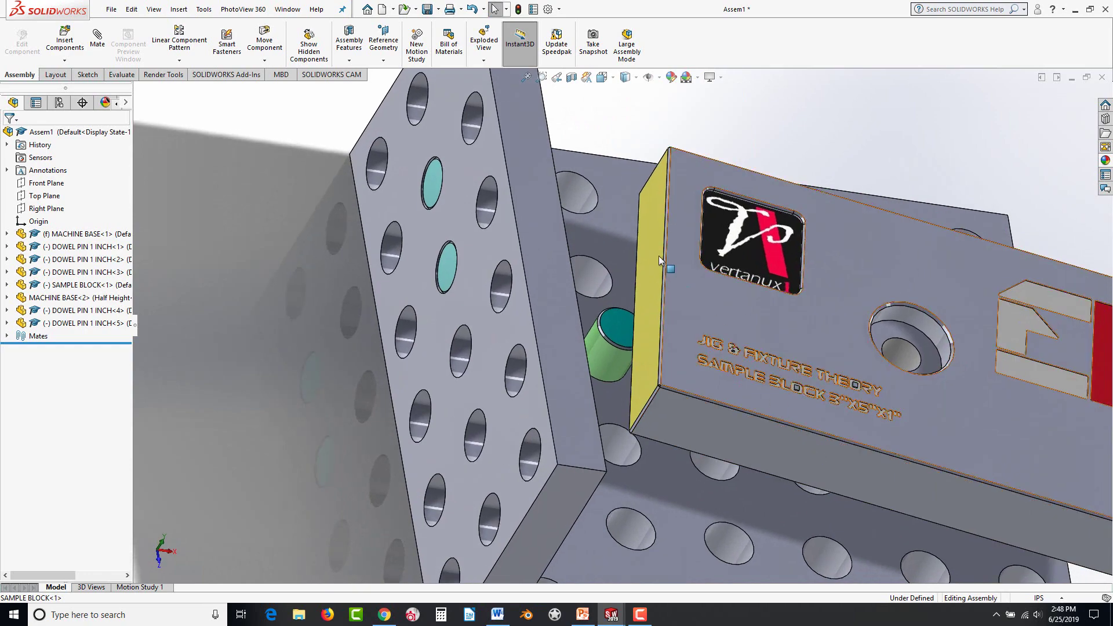
left_click(97, 37)
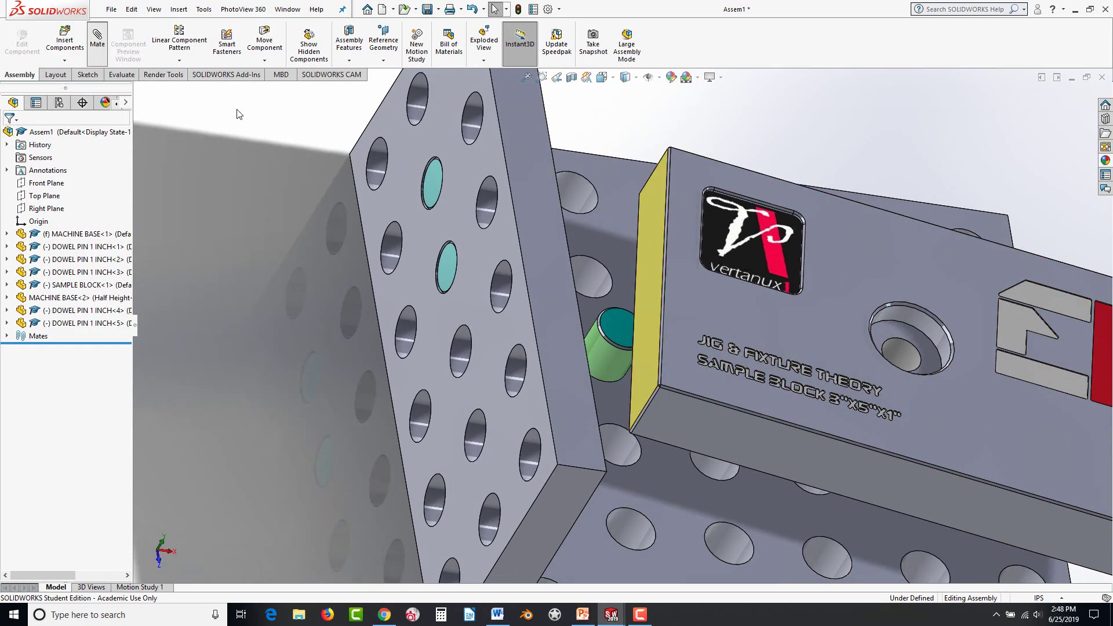
left_click(652, 240)
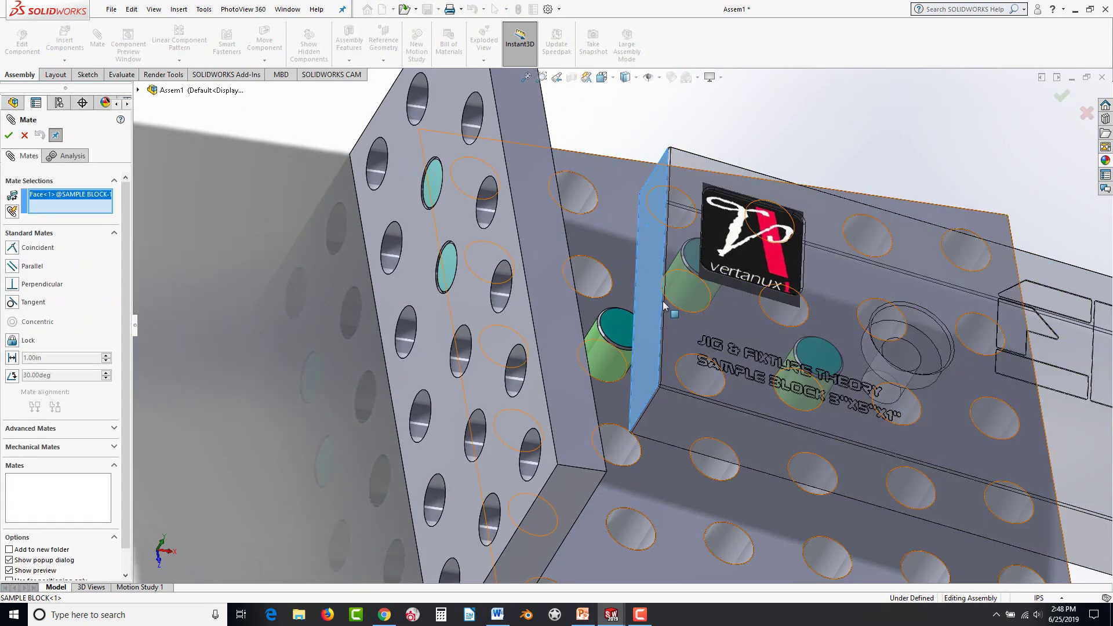
middle_click_drag(660, 332, 516, 209)
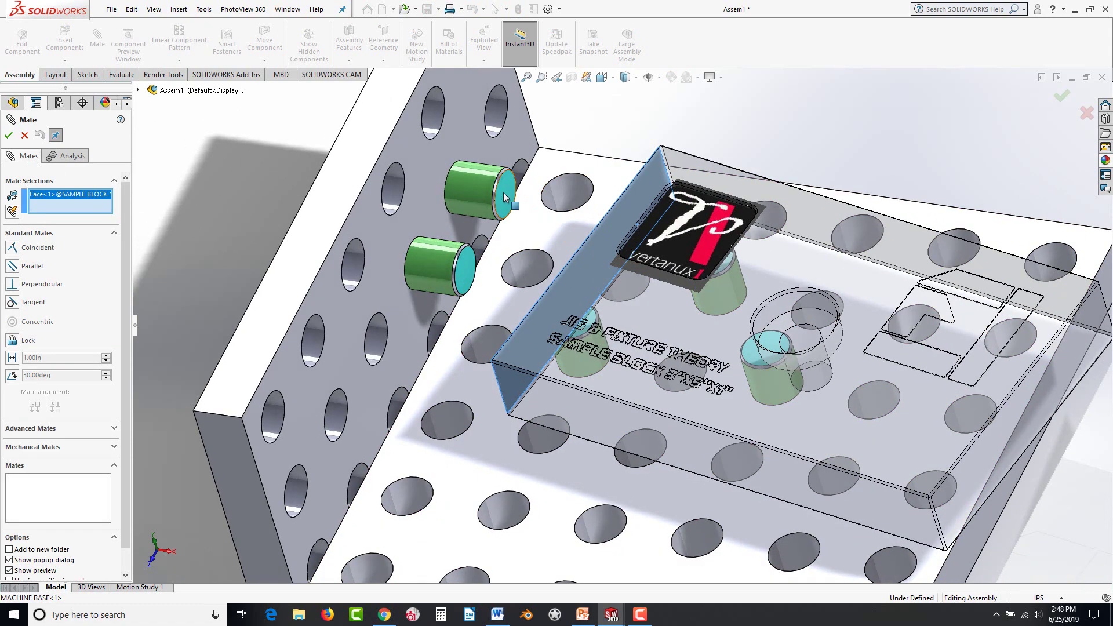
left_click(505, 198)
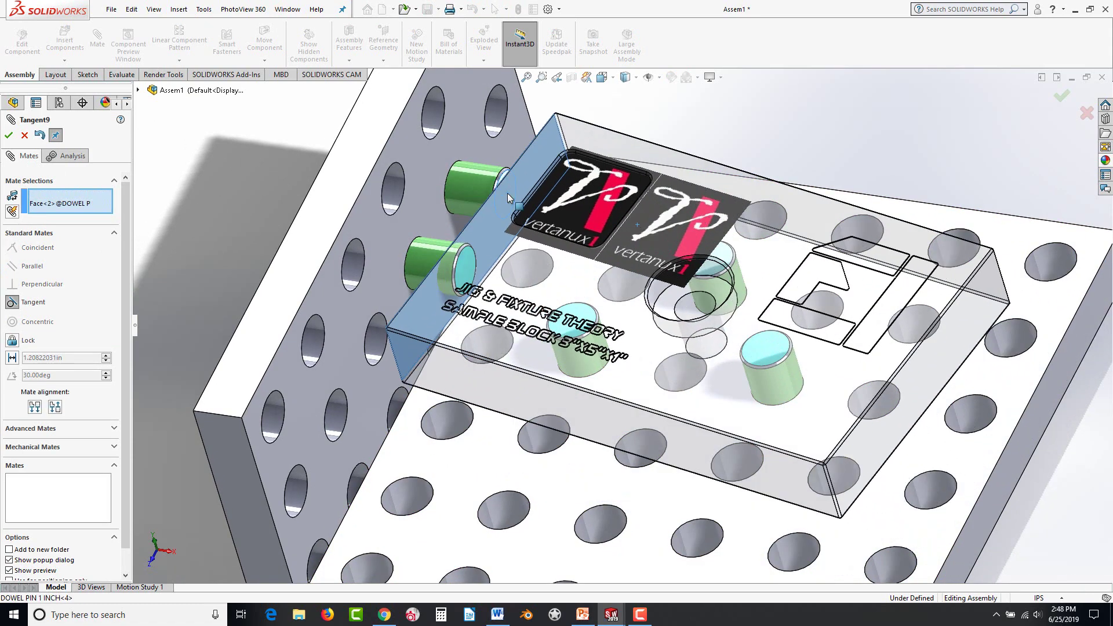
left_click(493, 181)
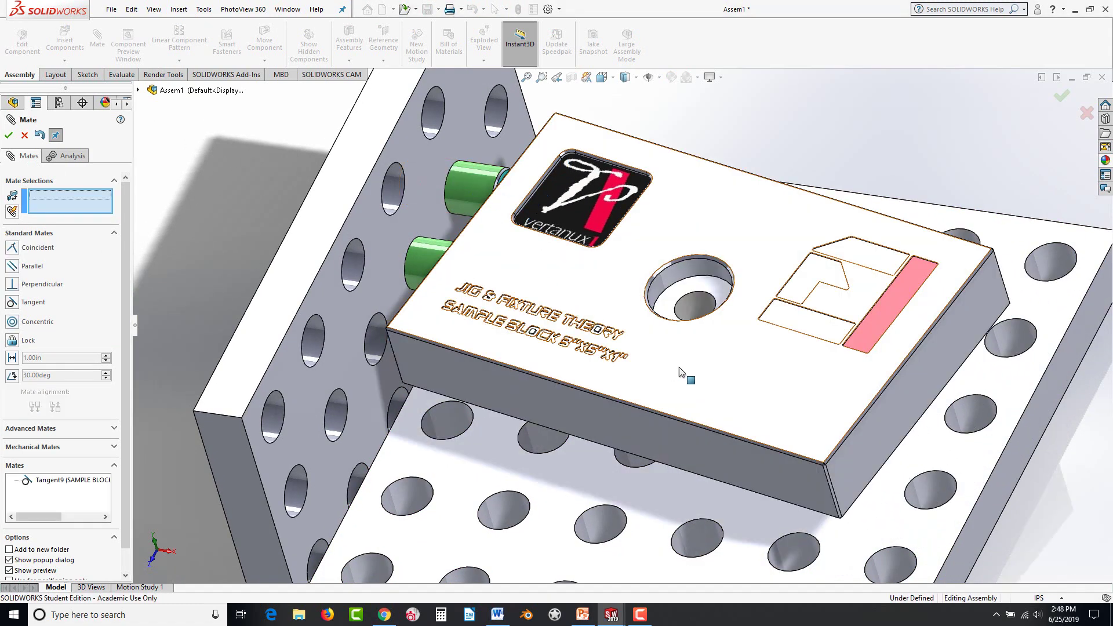
Mate the sample block's end face tangent to the domed front end of DOWEL PIN 1 INCH<5> and finish mating.
left_click_drag(811, 363, 692, 374)
middle_click_drag(691, 377, 384, 276)
left_click(442, 305)
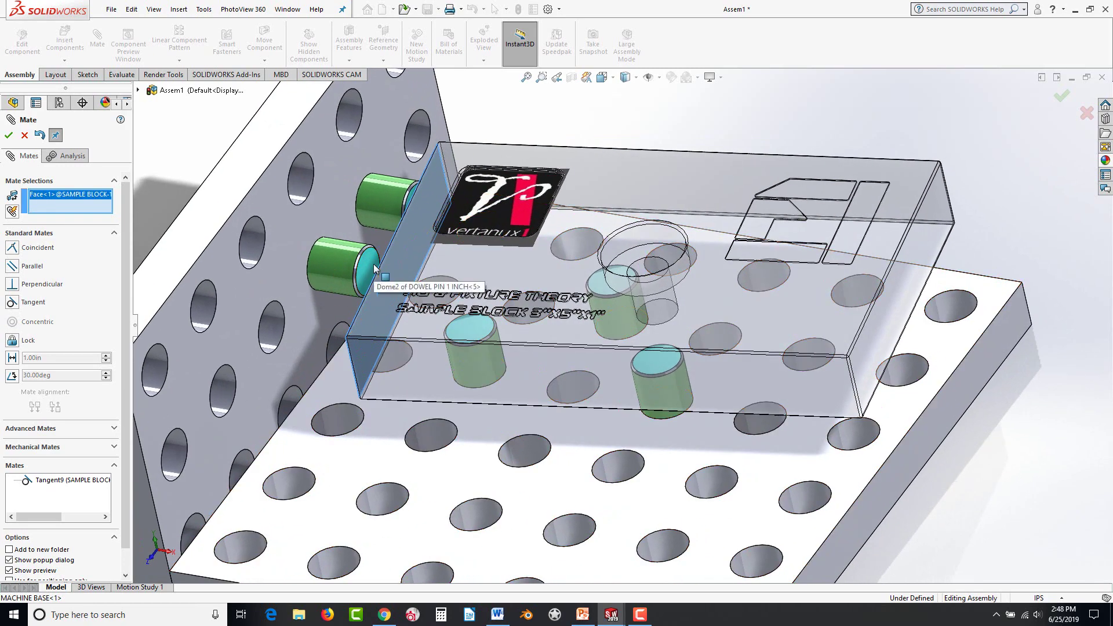
left_click(376, 268)
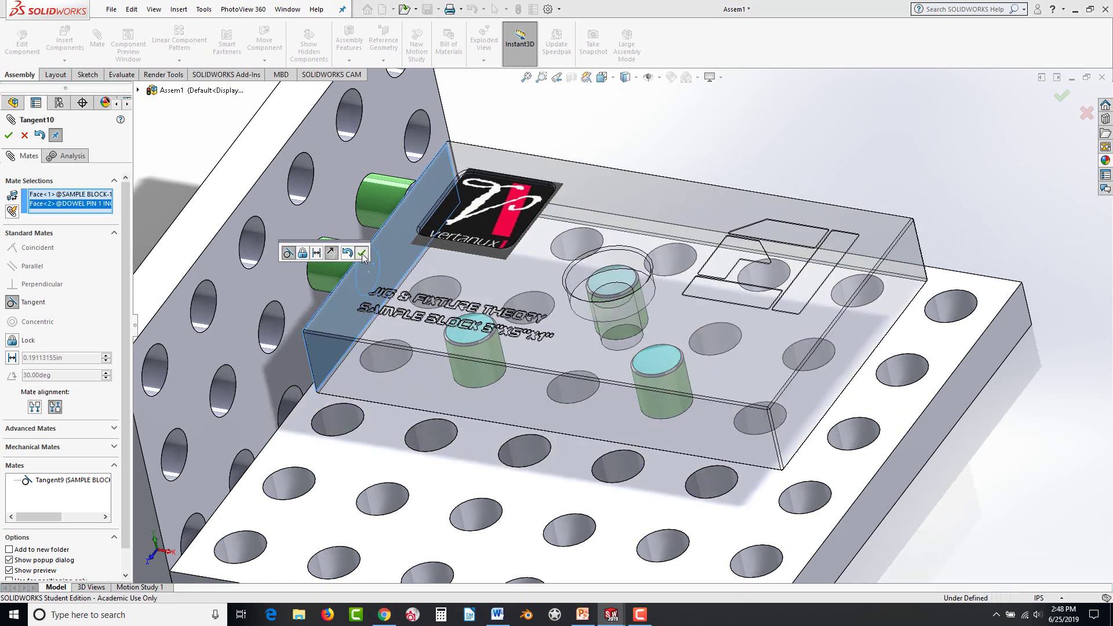
left_click(364, 252)
left_click(9, 135)
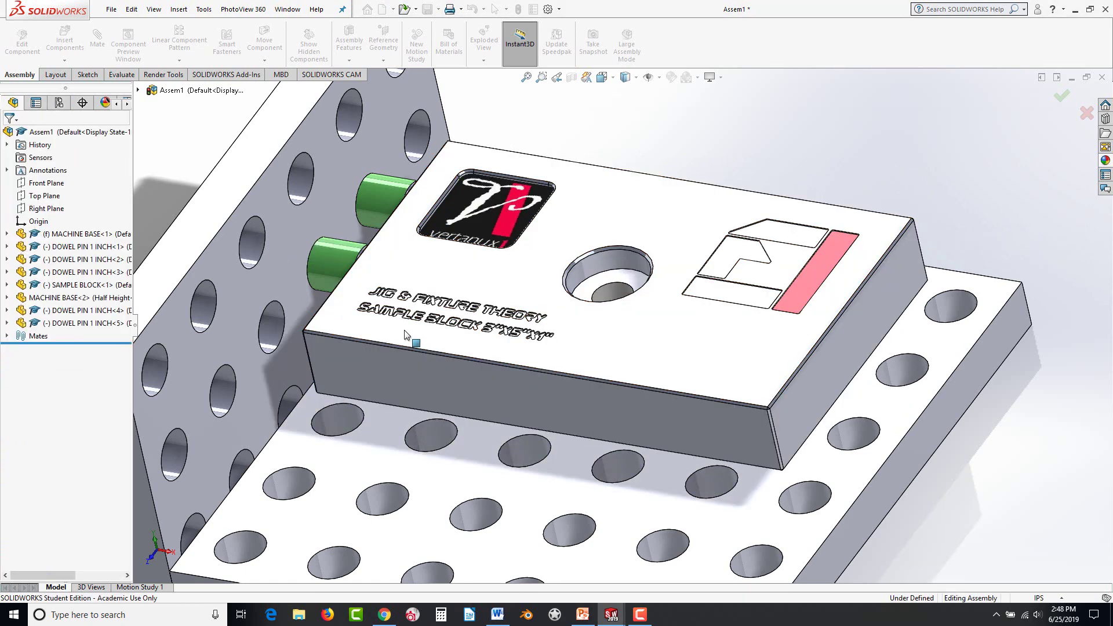
Slide the sample block along the two side pins to check its remaining freedom of movement.
left_click_drag(587, 351, 586, 310)
key("Escape")
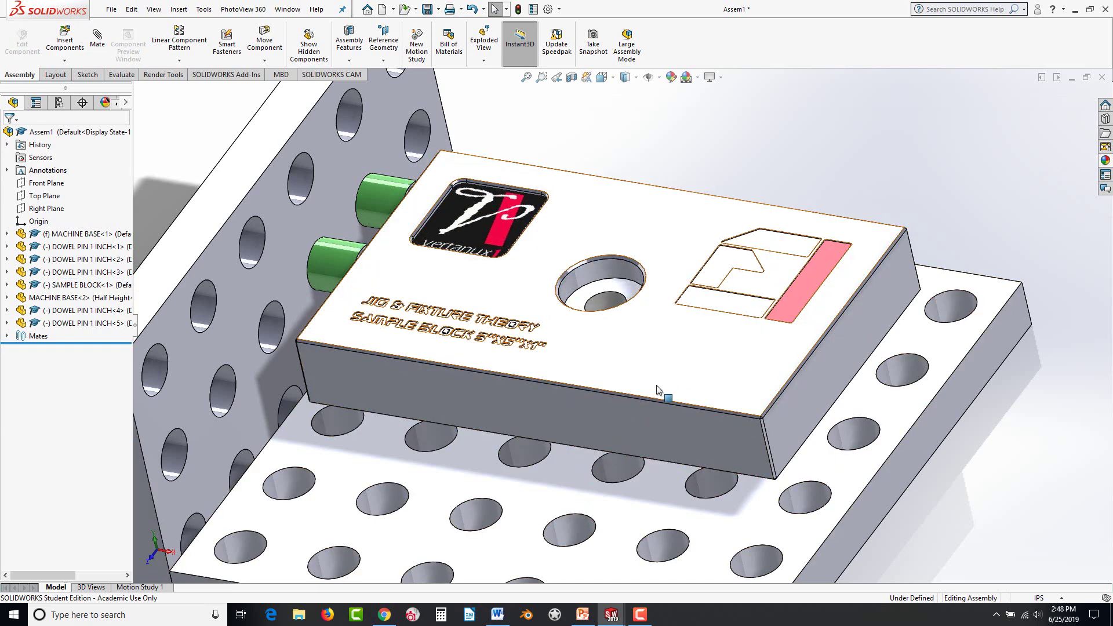
left_click_drag(659, 385, 667, 411)
Copy the upright half-height plate and mate the copy's large face coincident with the rear edge face of the base.
scroll(673, 192, "up", 5)
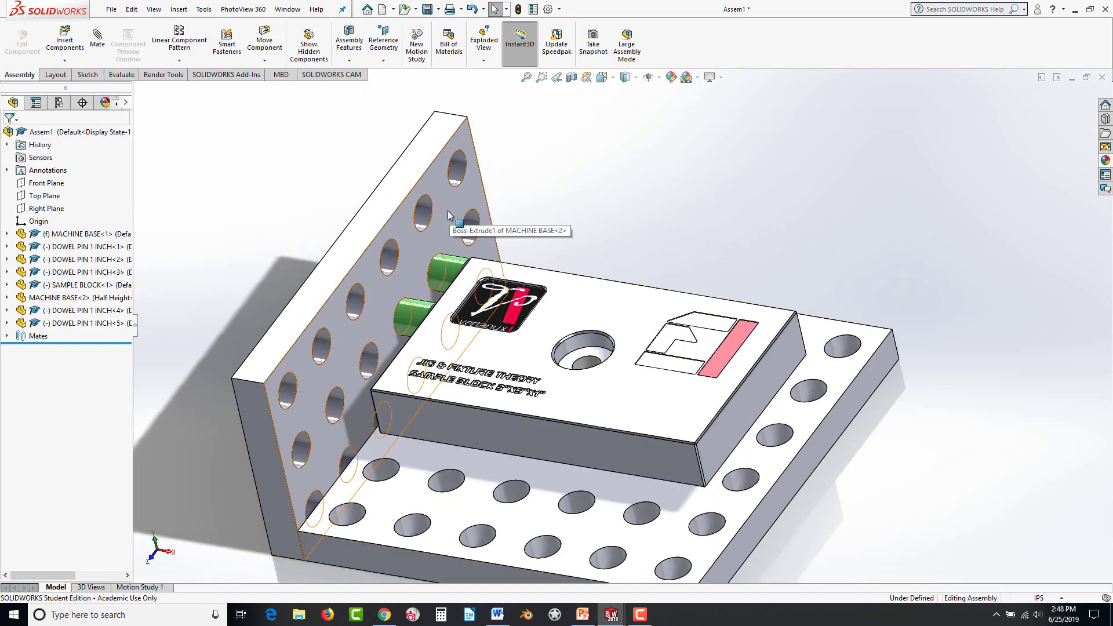
left_click_drag(448, 211, 740, 212, "ctrl")
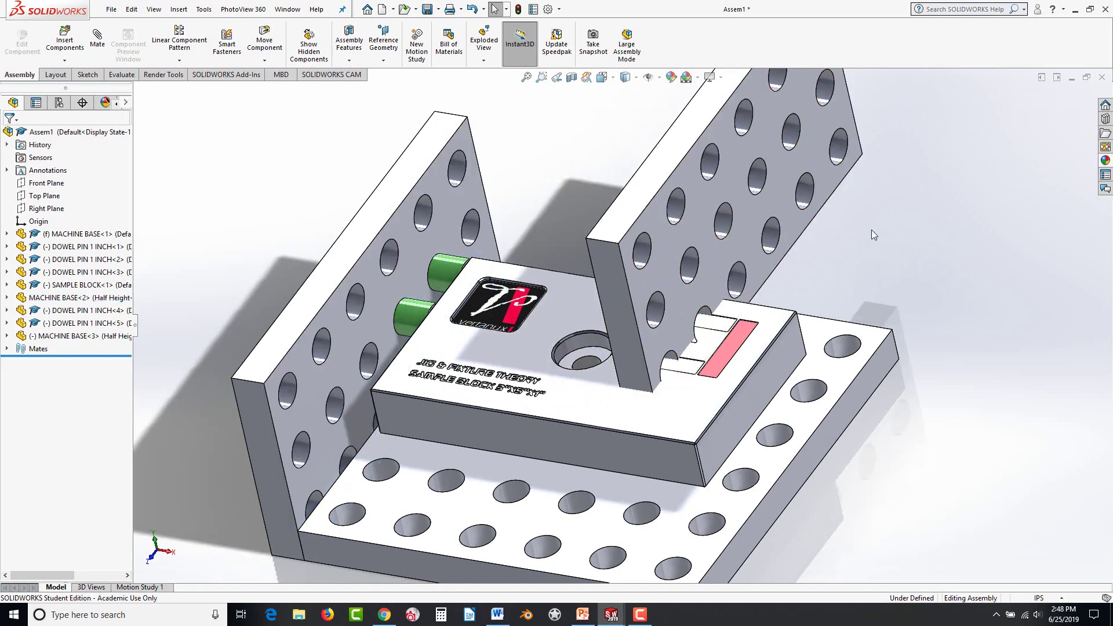
left_click(96, 43)
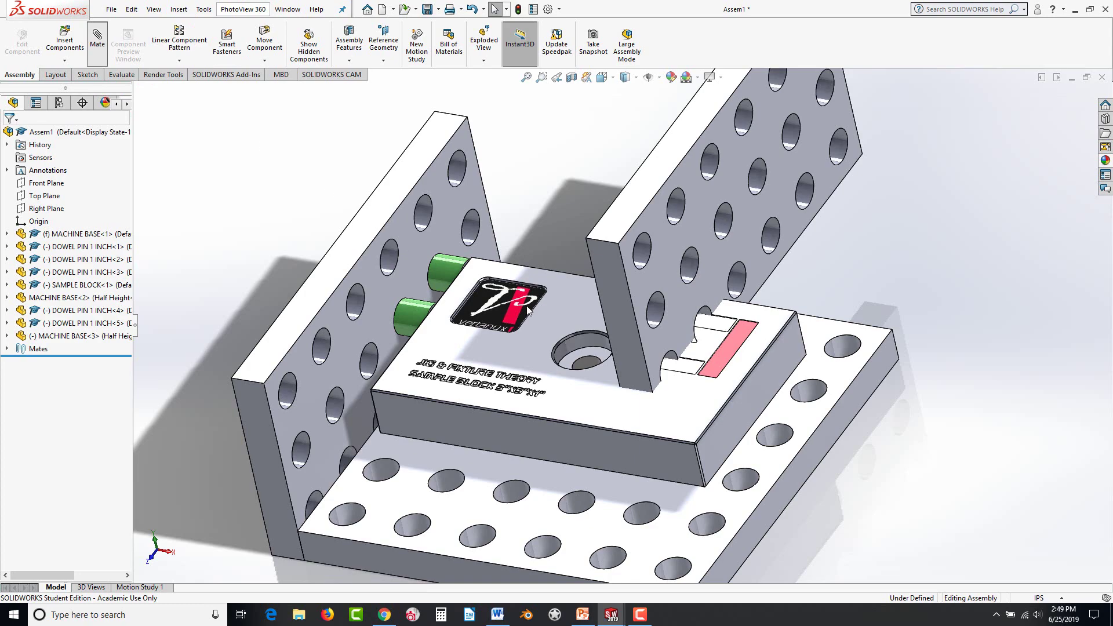
left_click(748, 242)
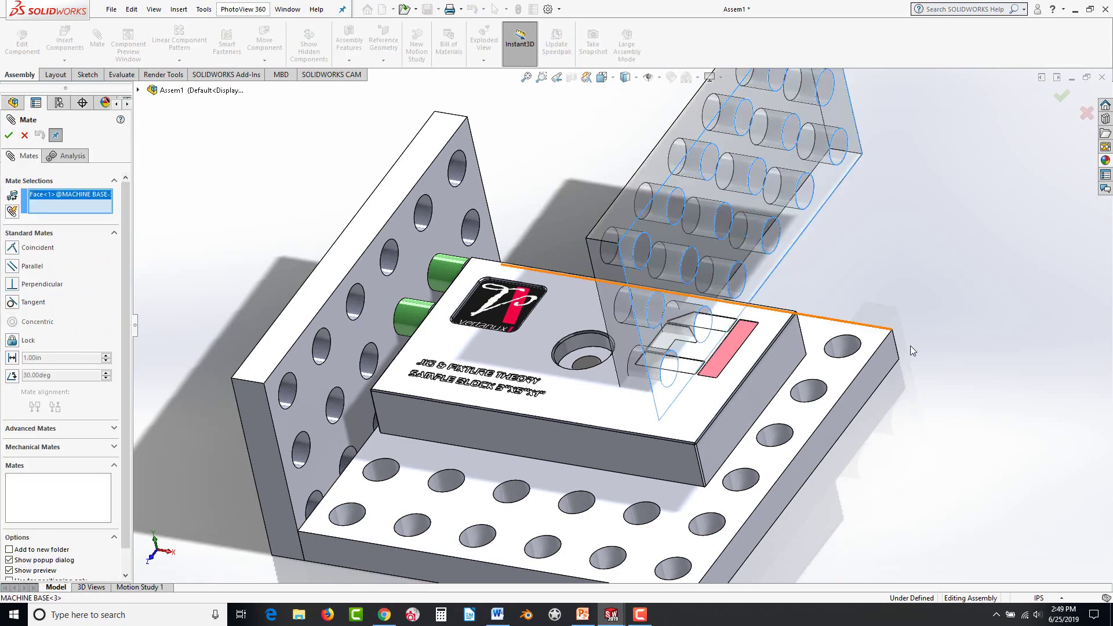
middle_click_drag(910, 348, 936, 336)
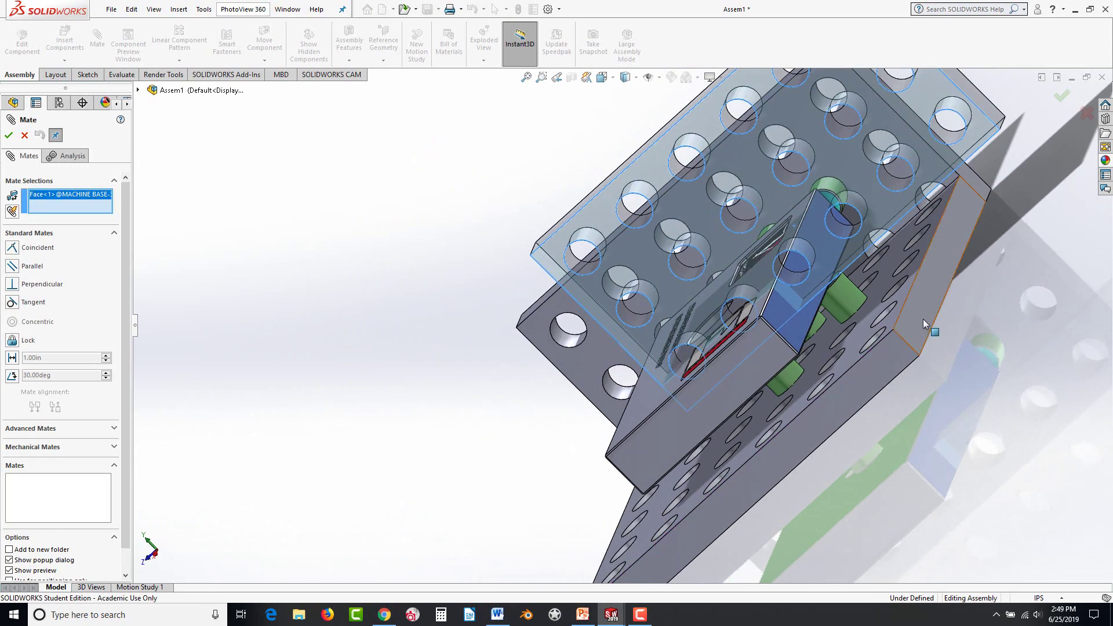
left_click(926, 323)
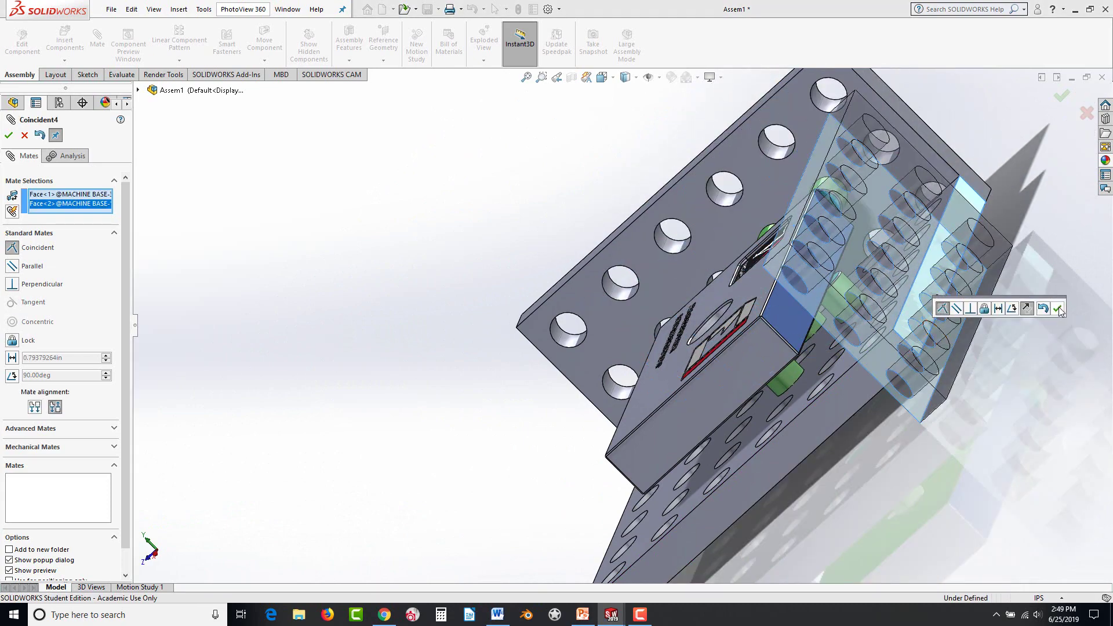
left_click(1057, 309)
Mate the end face of the copied half-height plate coincident with the base's end face beyond the sample block.
middle_click_drag(885, 416, 912, 380)
left_click(913, 381)
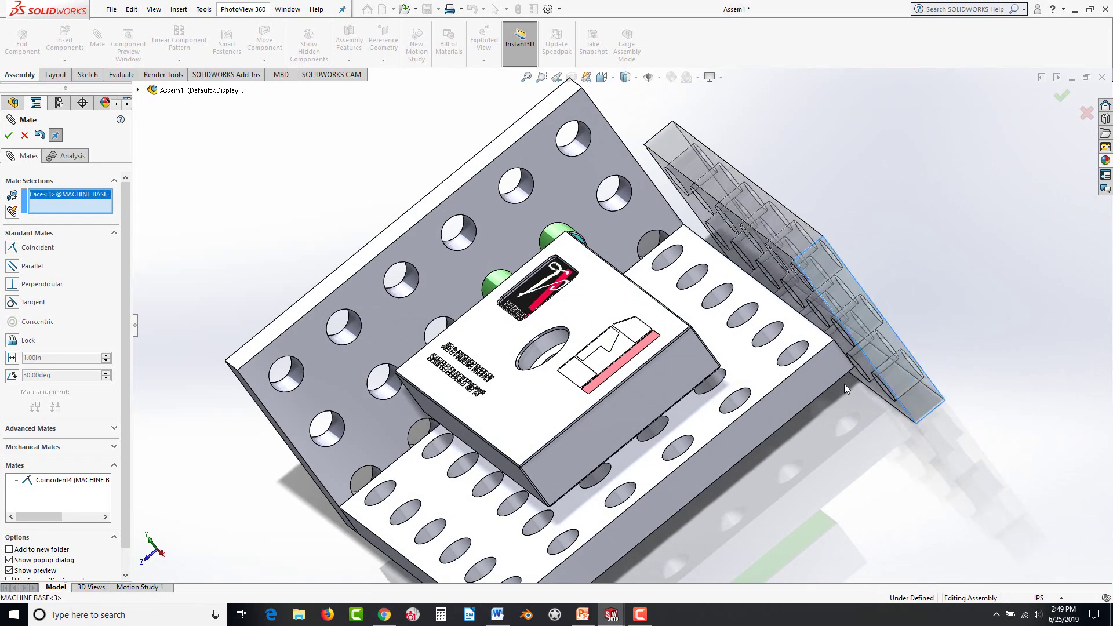
left_click(815, 384)
left_click(945, 400)
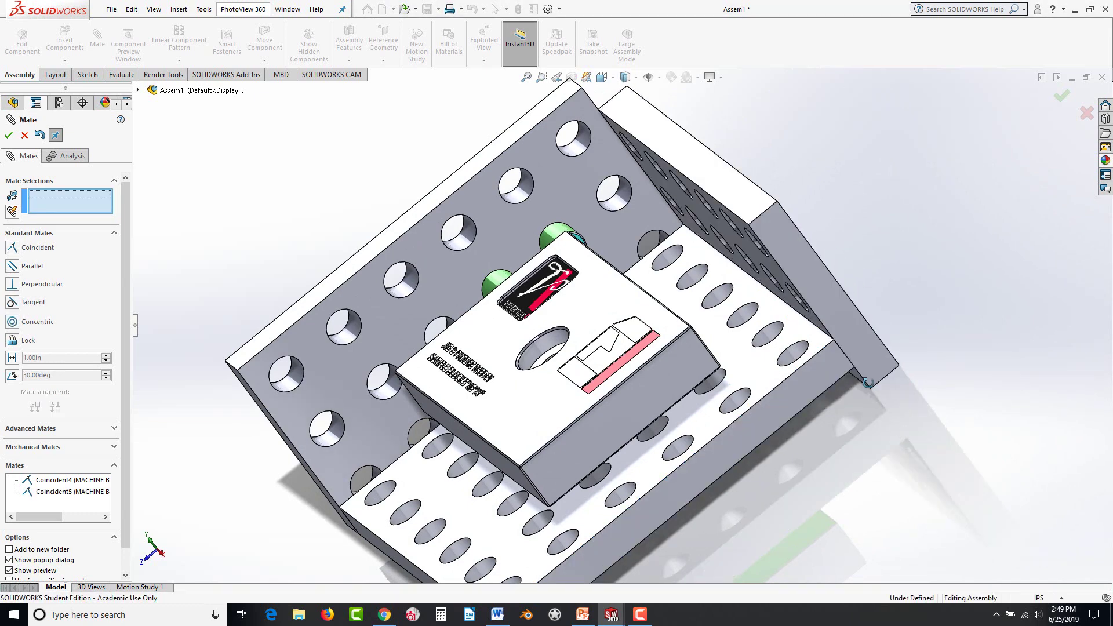
Mate the bottom edge face of the copied half-height plate coincident with the underside of the base and finish mating.
middle_click_drag(867, 382, 923, 398)
left_click(908, 389)
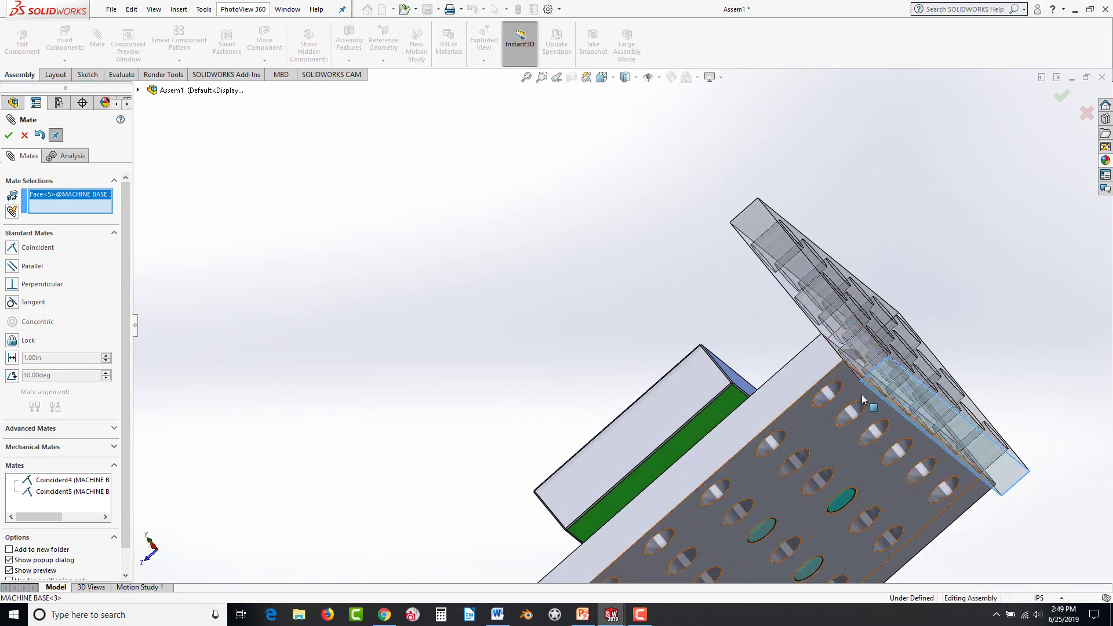
left_click(848, 385)
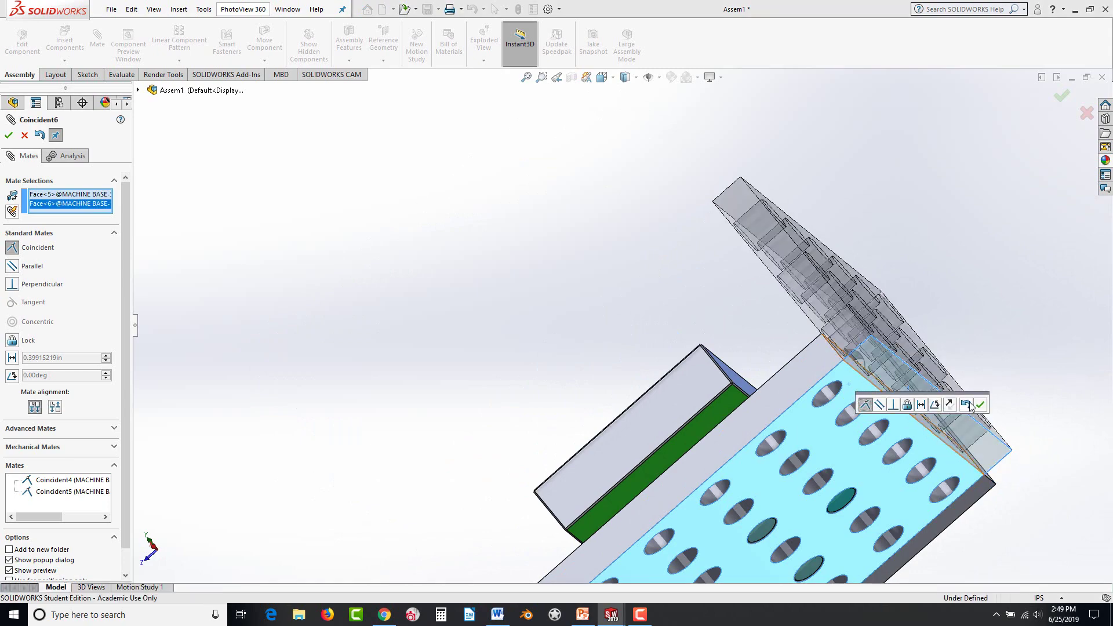
left_click(981, 405)
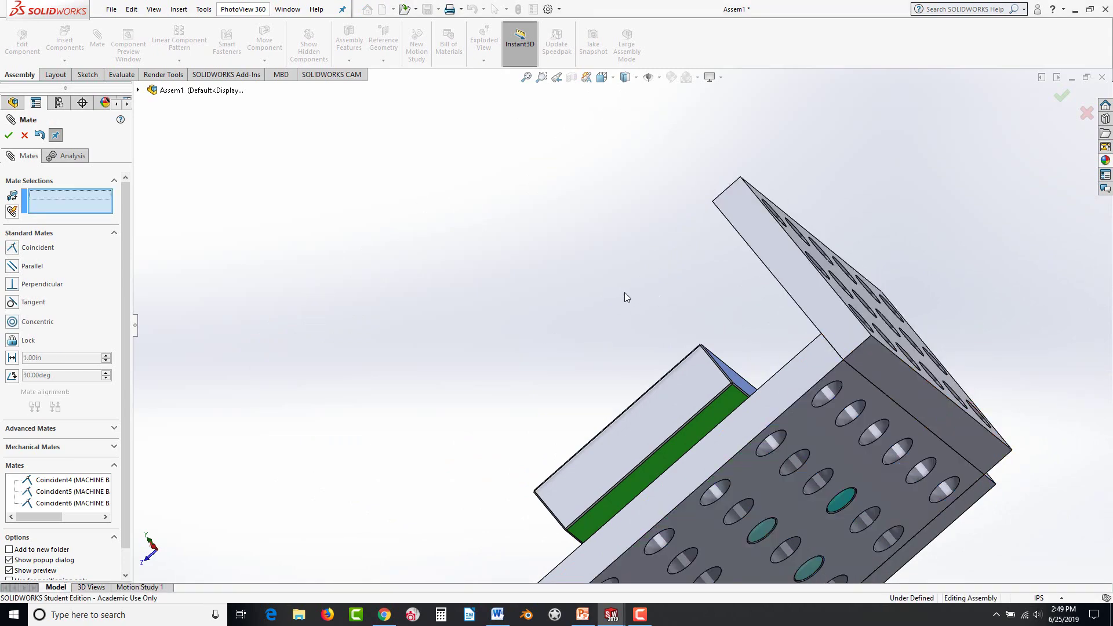
middle_click_drag(618, 297, 718, 339)
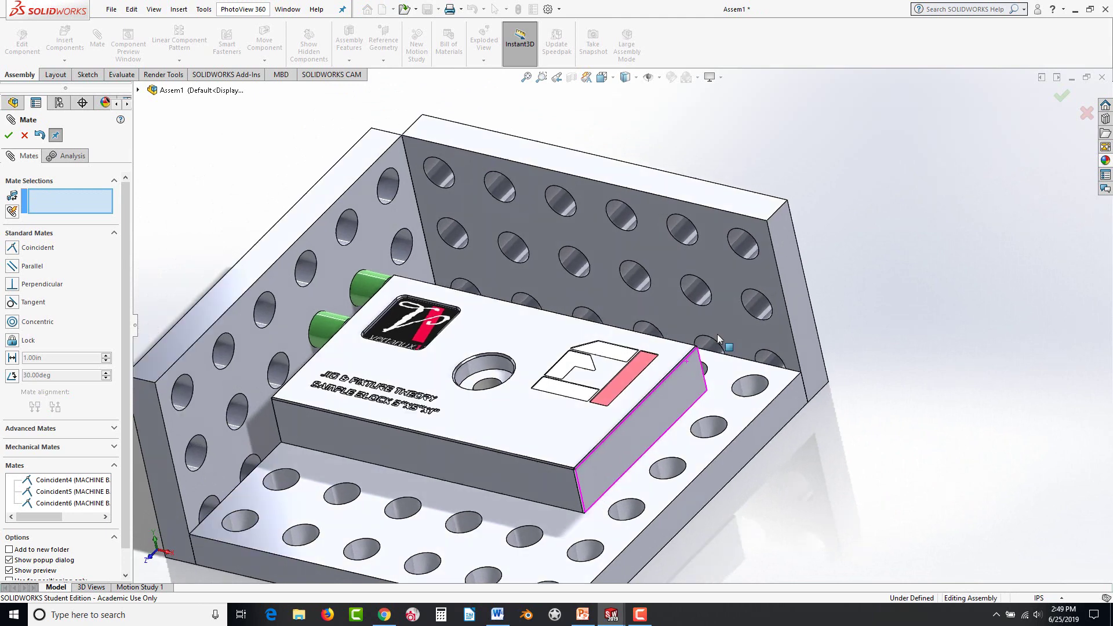
left_click(9, 136)
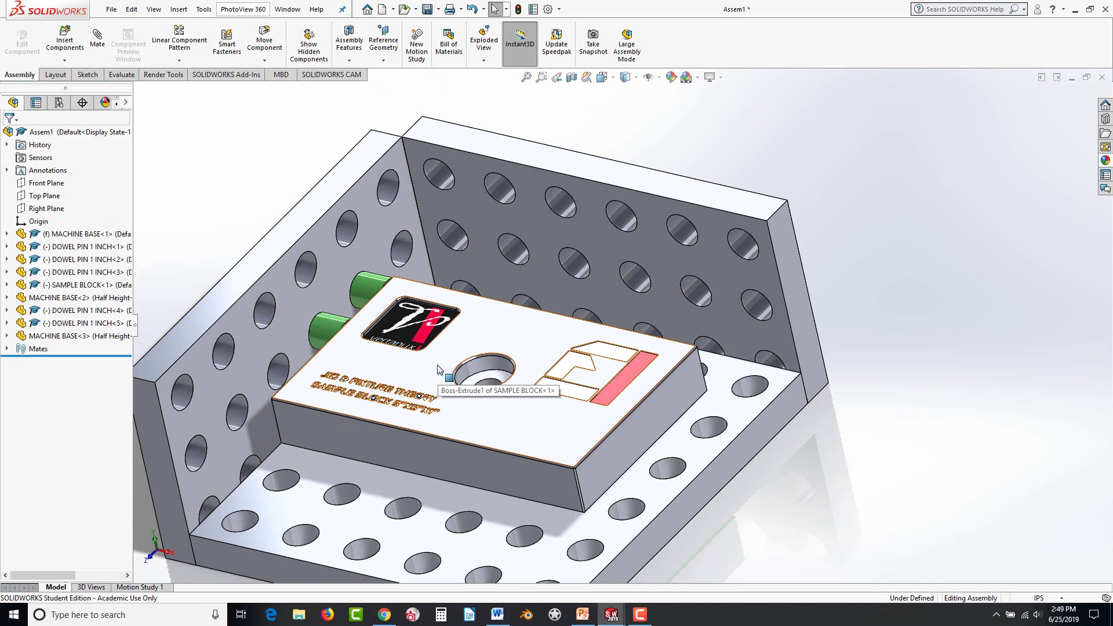
Copy DOWEL PIN 1 INCH<4> into a middle-row hole of the rear half-height plate with a concentric mate.
scroll(481, 371, "up", 4)
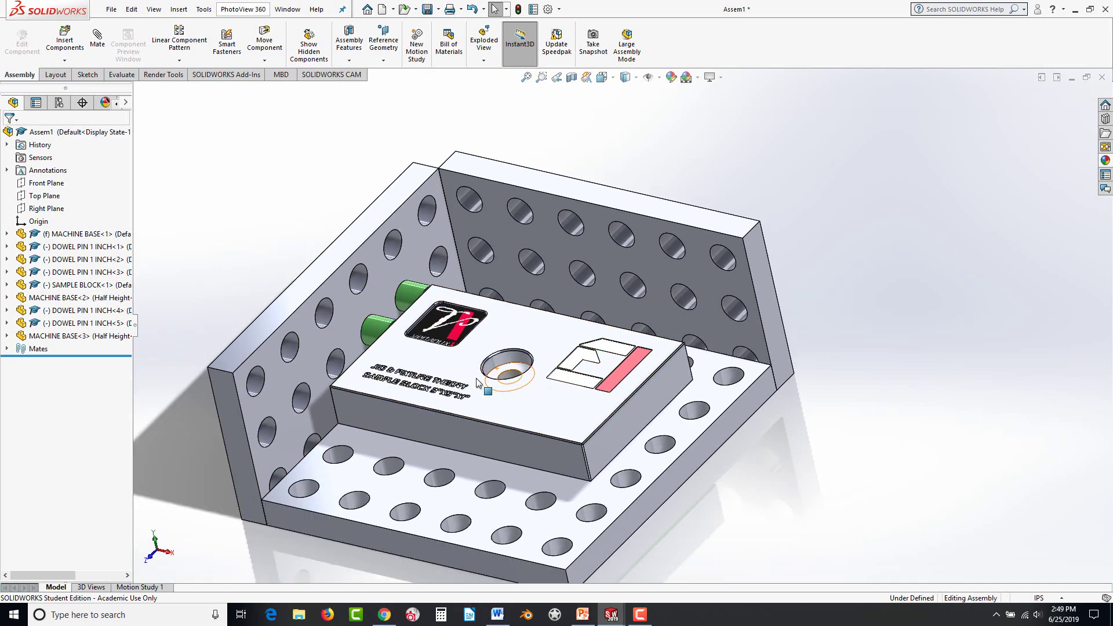
scroll(503, 374, "down", 2)
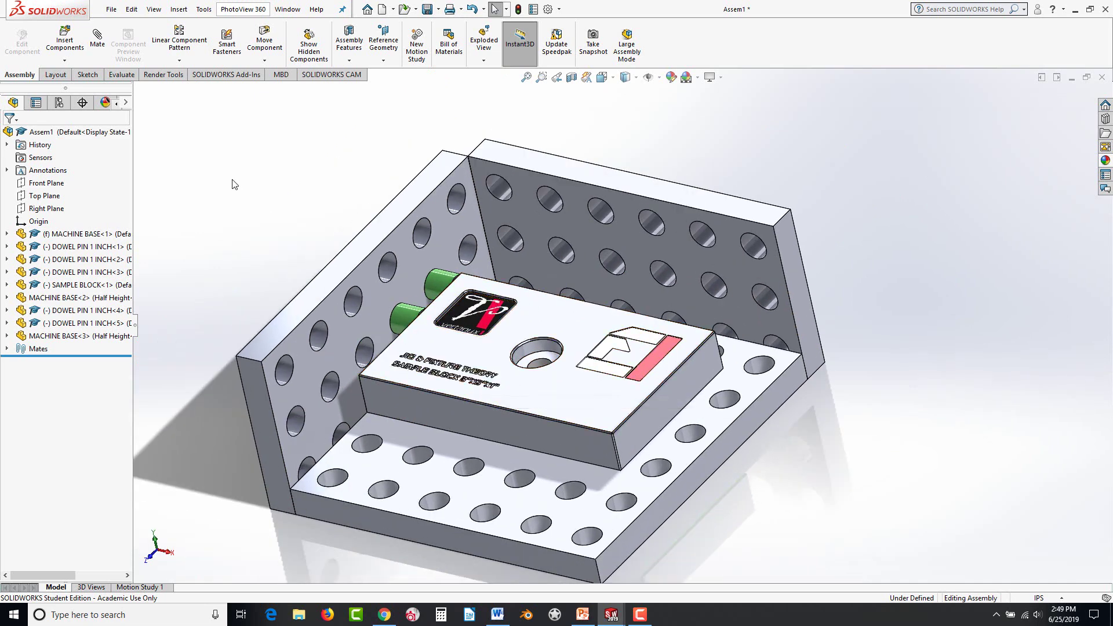
scroll(529, 255, "down", 2)
scroll(603, 321, "down", 2)
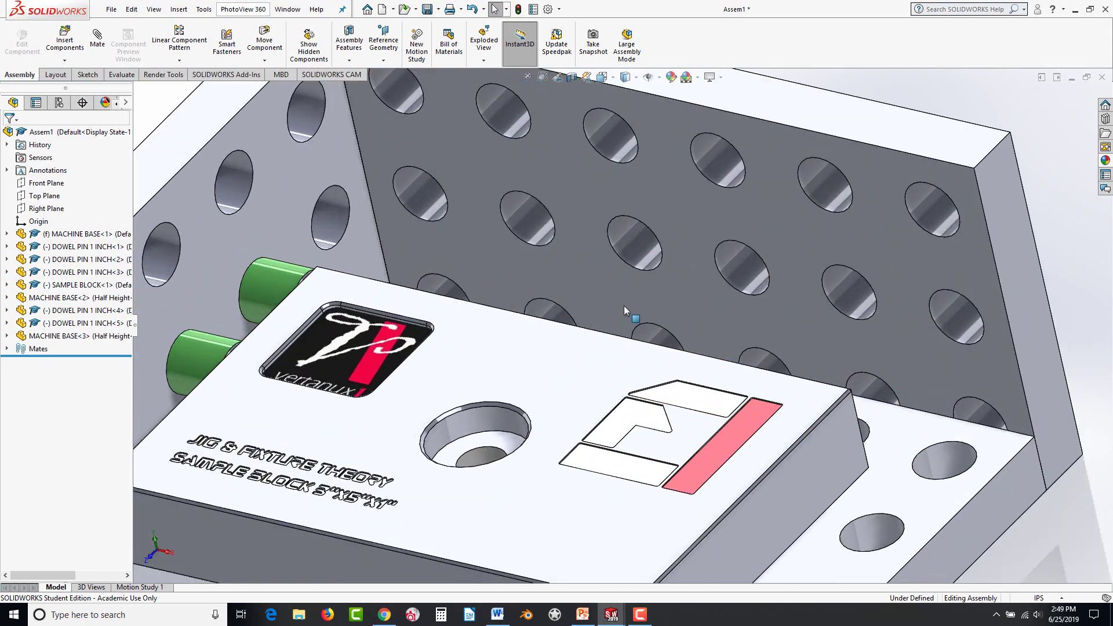
middle_click_drag(624, 305, 605, 313)
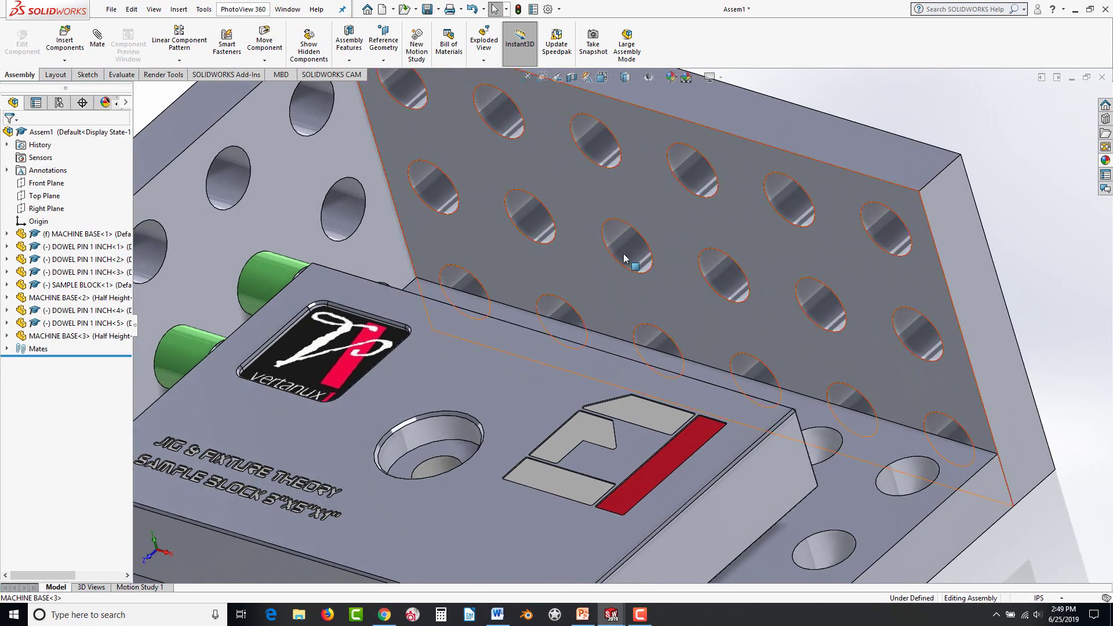
left_click(272, 272)
left_click_drag(573, 264, 638, 248)
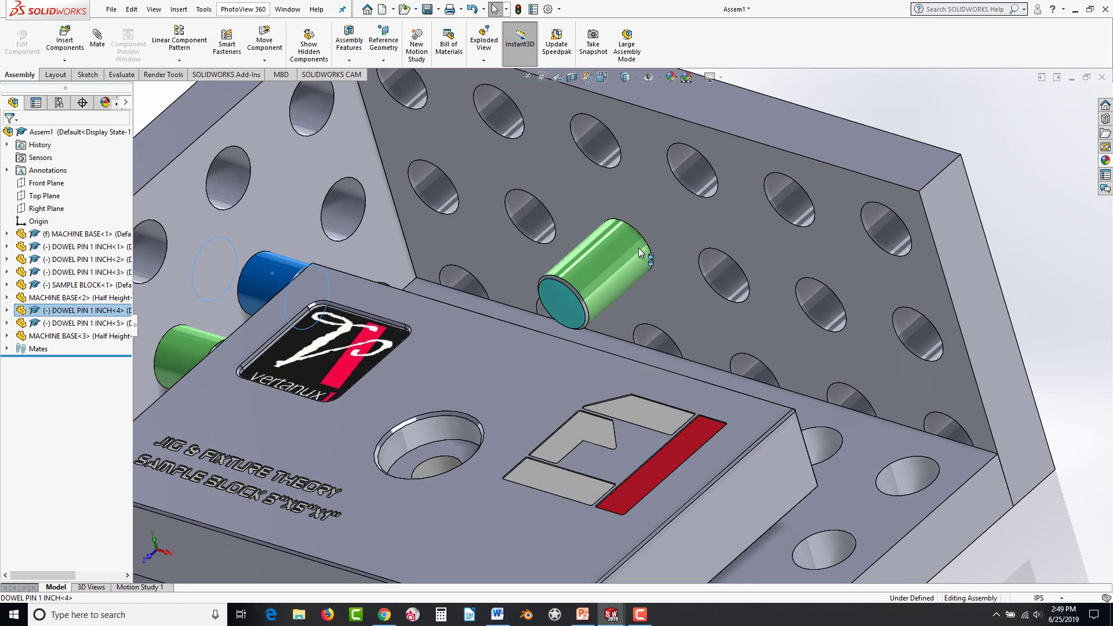
left_click_drag(639, 248, 638, 248)
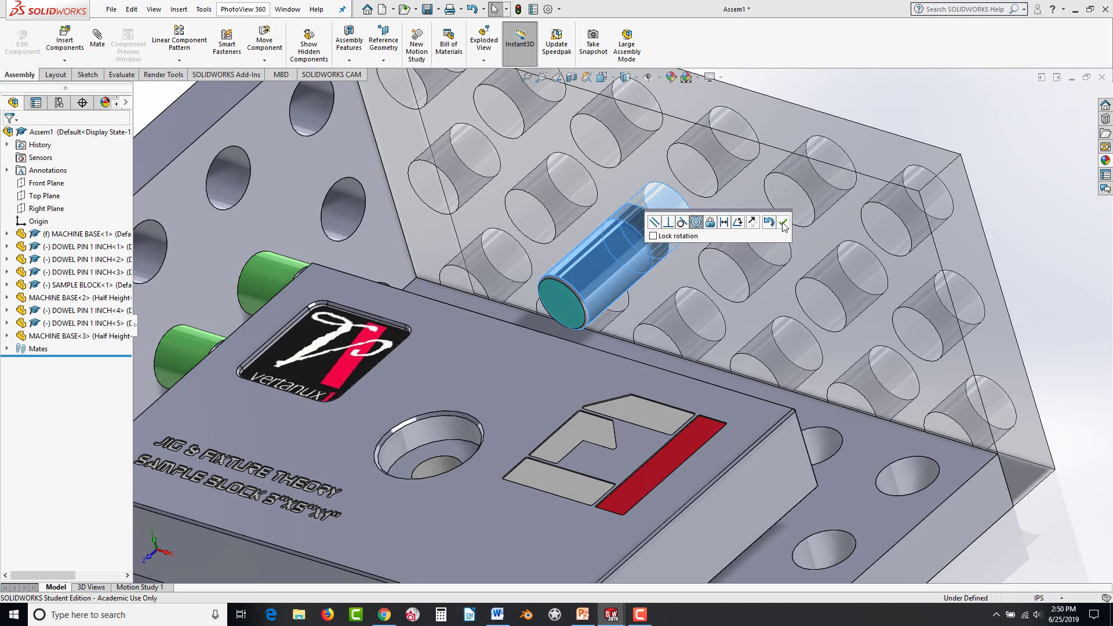
left_click(783, 222)
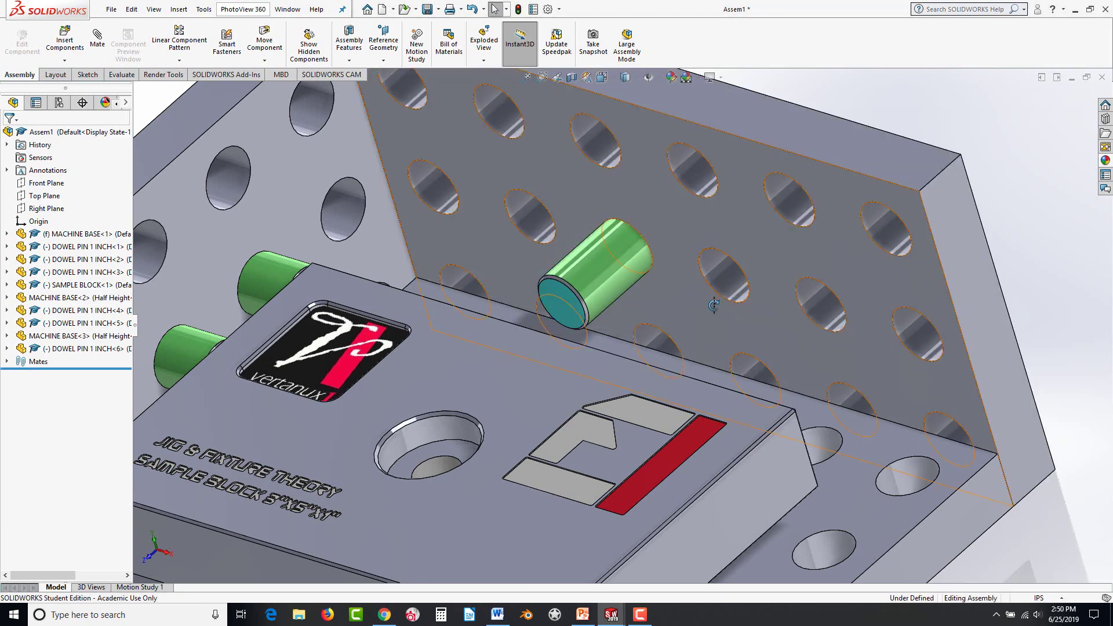
Mate the domed end of the rear dowel pin tangent to the outer face of the rear half-height plate.
middle_click_drag(727, 263, 615, 361)
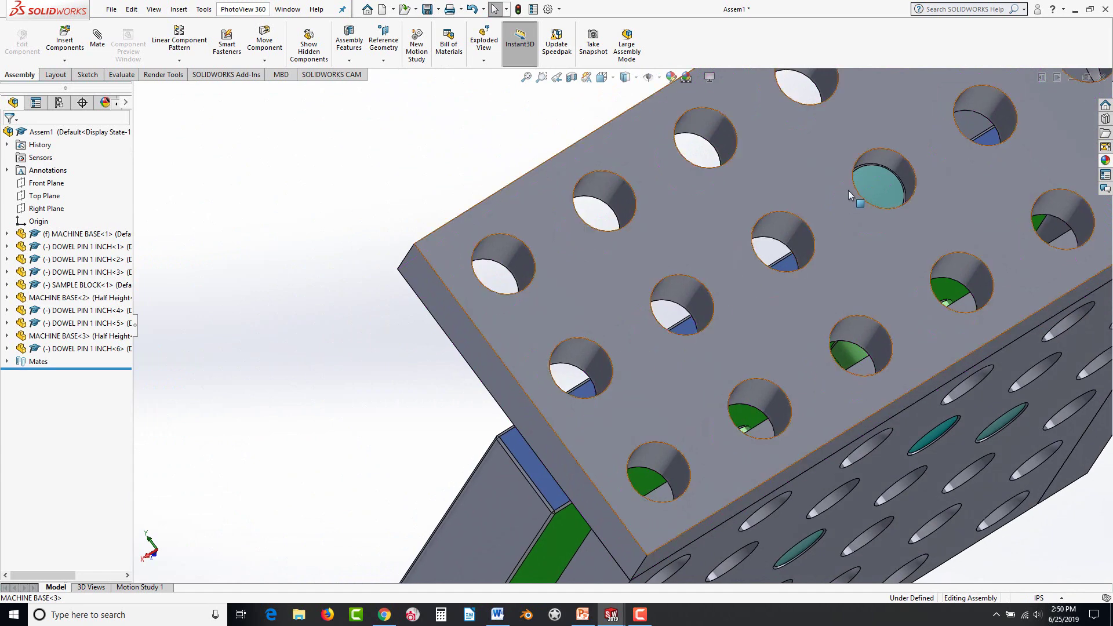
left_click(881, 186)
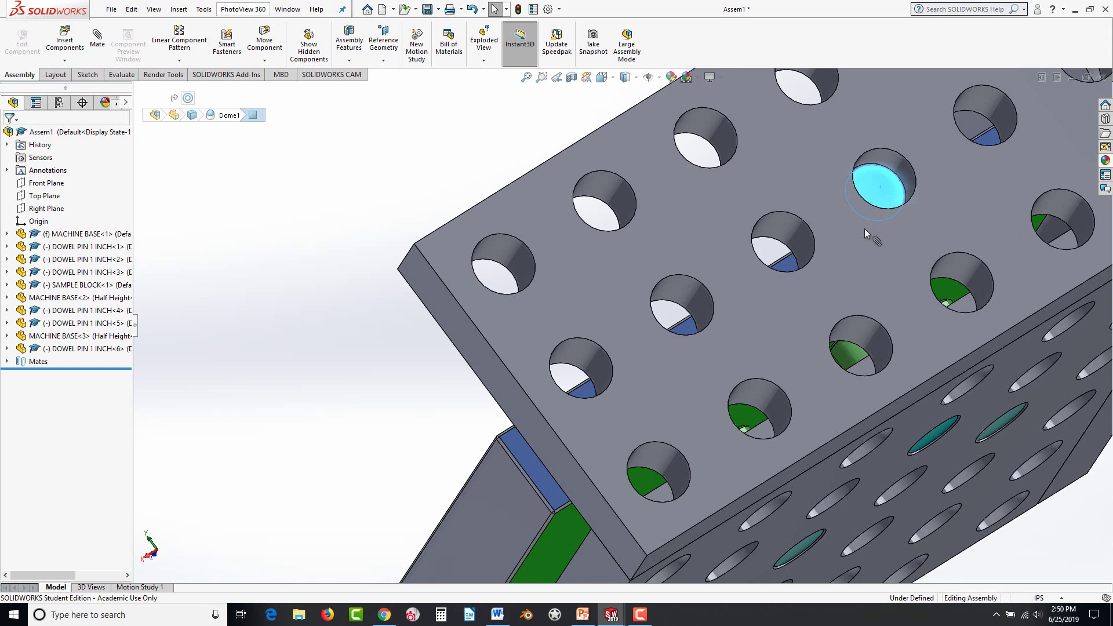
left_click(864, 228, "ctrl")
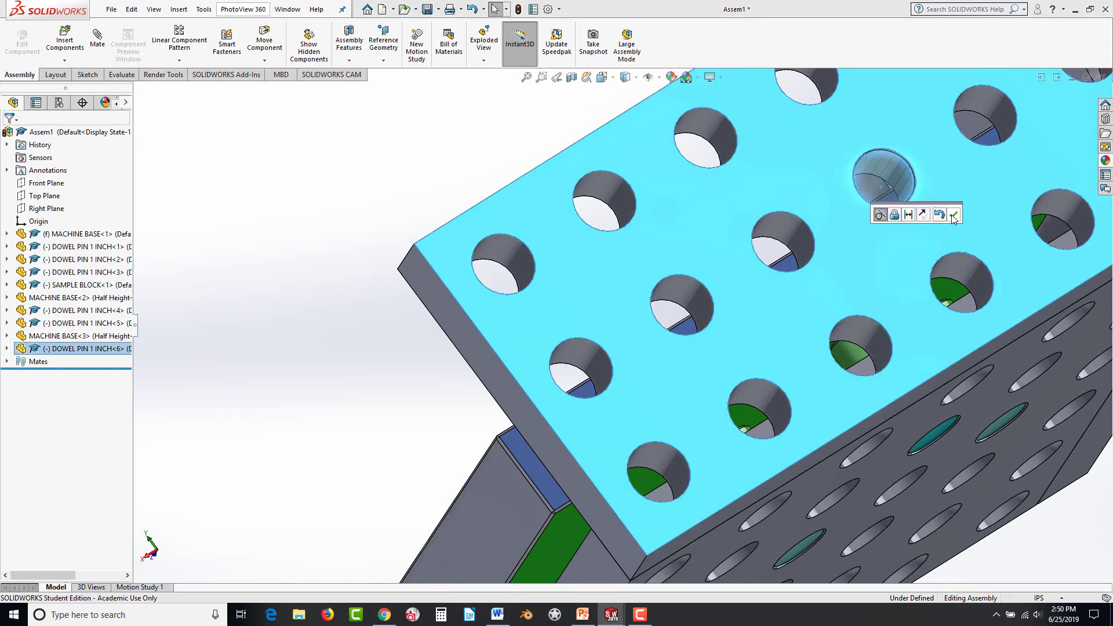
left_click(953, 214)
Mate the sample block's rear side face tangent to the domed inner end of the rear dowel pin and finish mating.
middle_click_drag(458, 270, 468, 354)
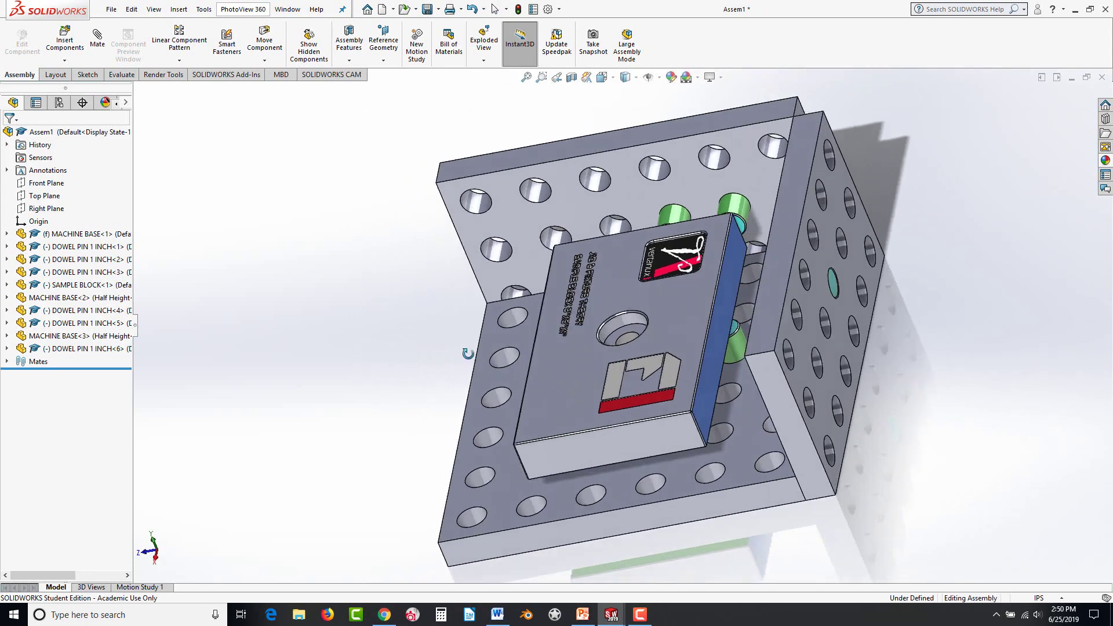
scroll(702, 374, "down", 3)
left_click(706, 336)
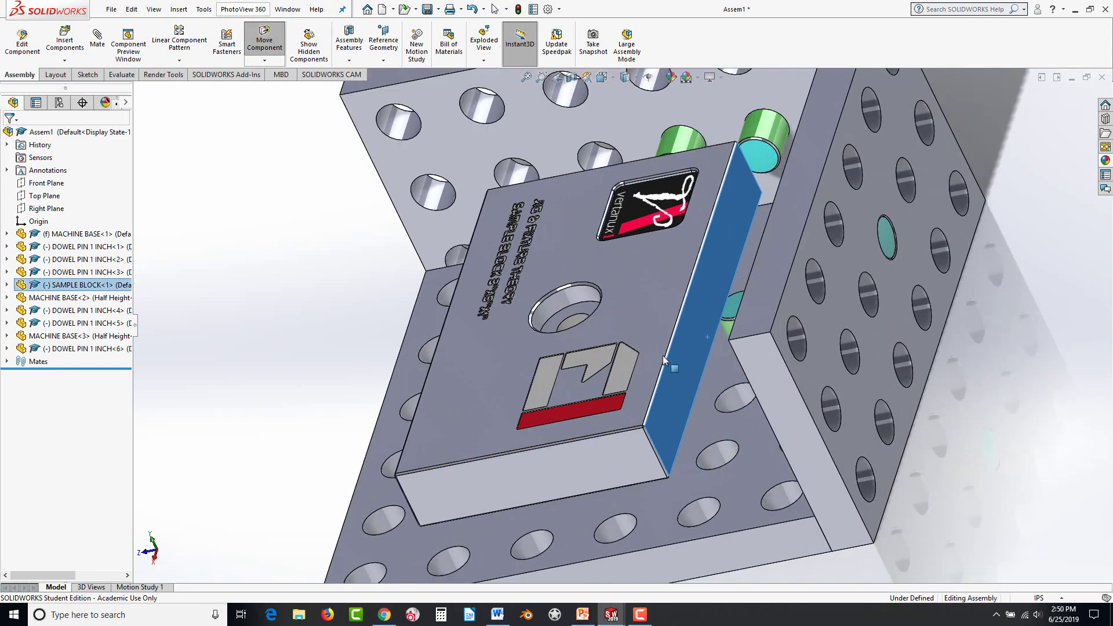
left_click_drag(663, 359, 691, 360)
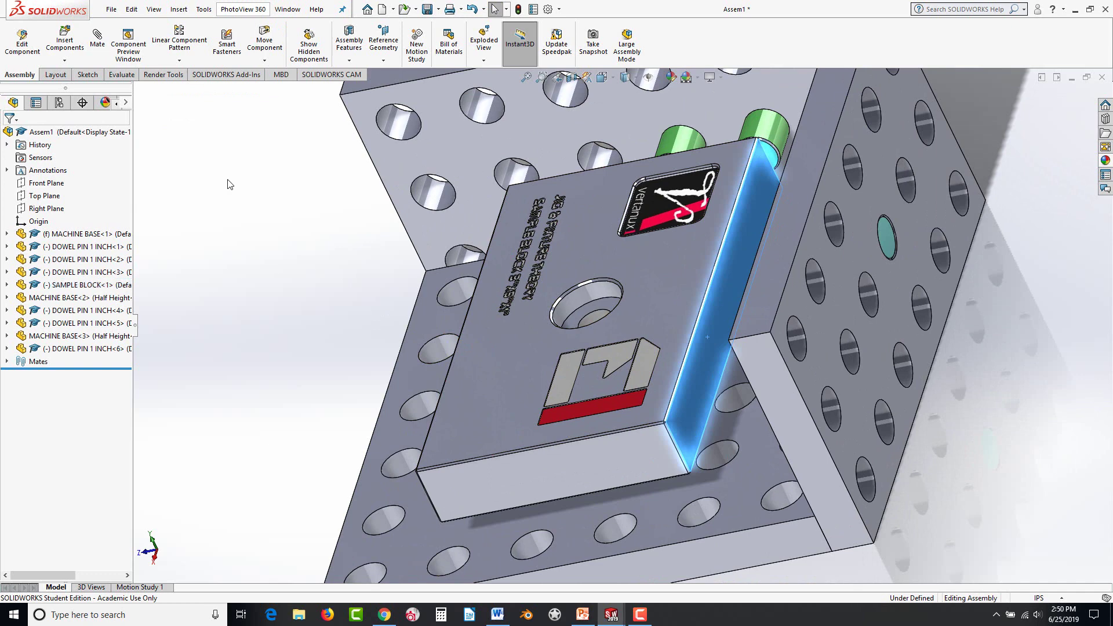
left_click(97, 38)
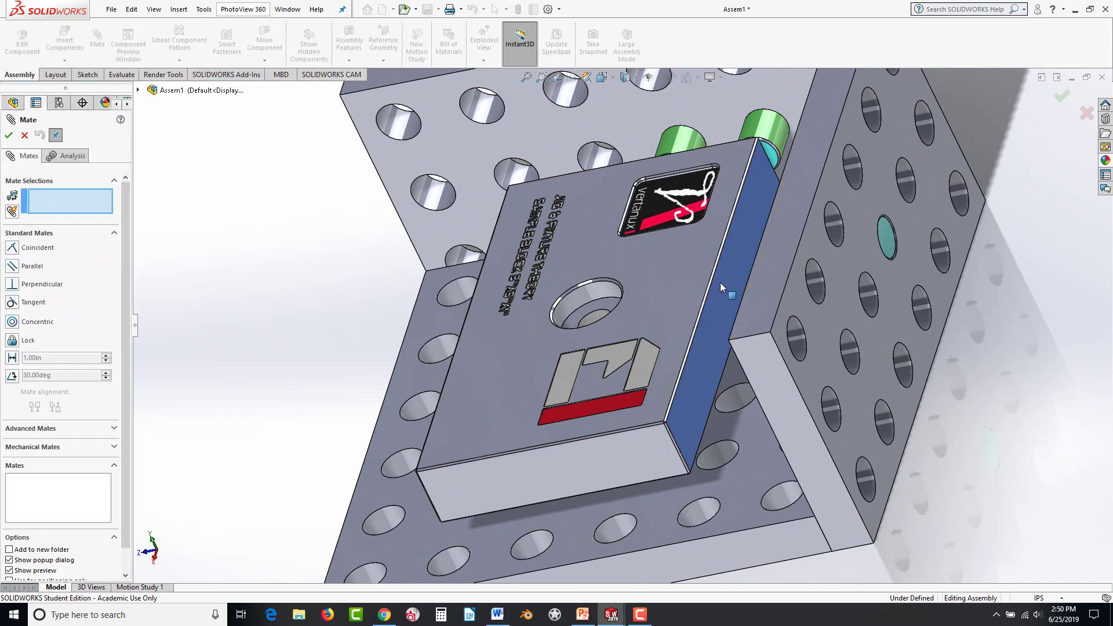
left_click(722, 310)
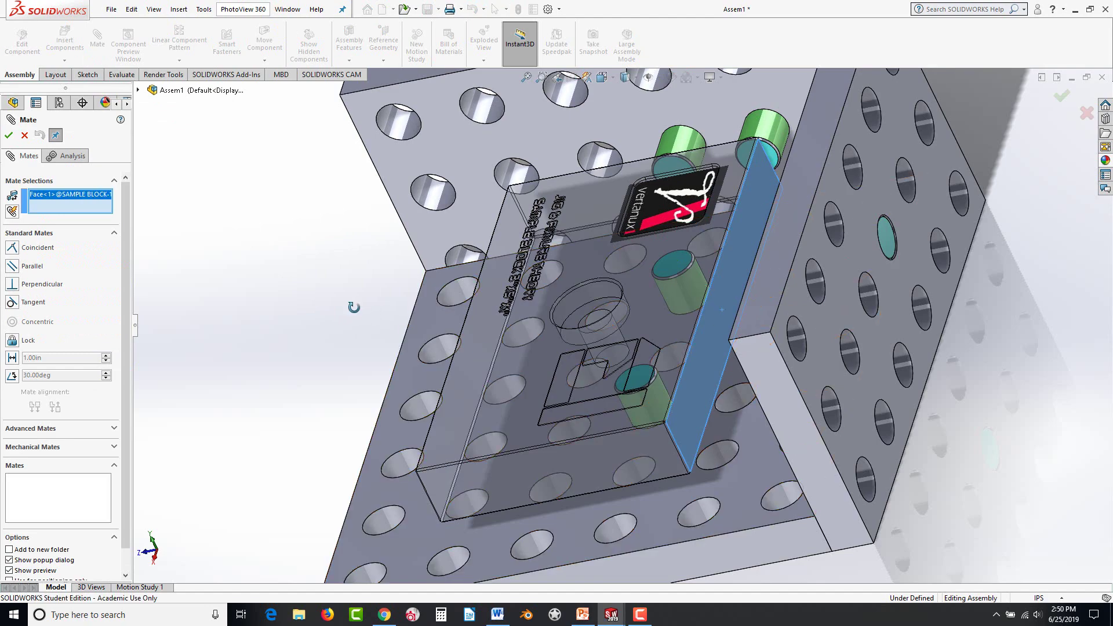
middle_click_drag(354, 308, 545, 275)
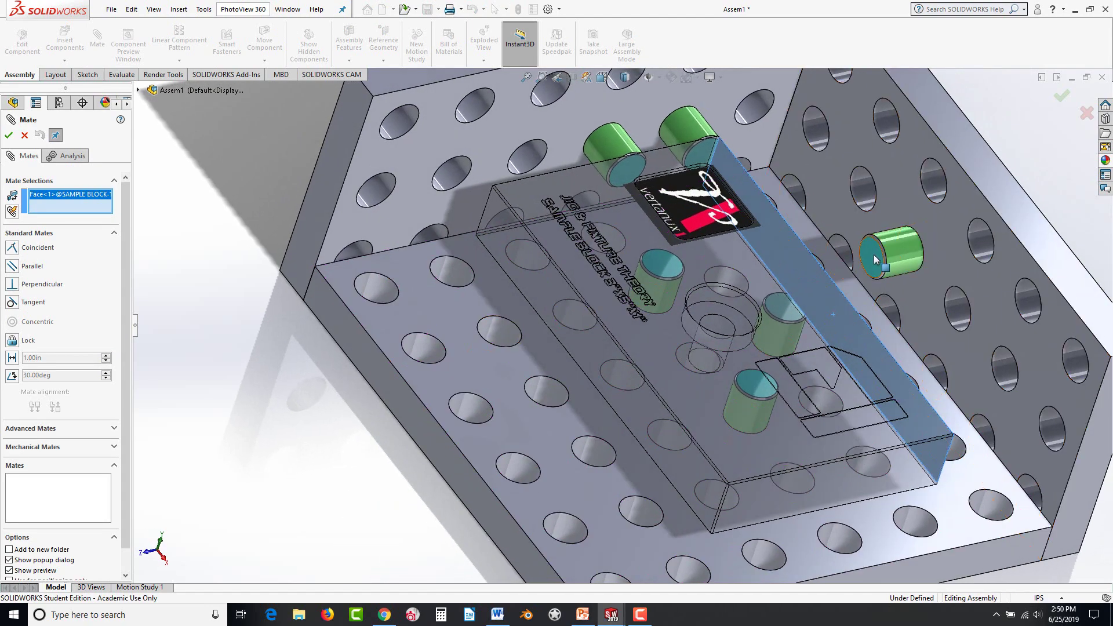
left_click(874, 259)
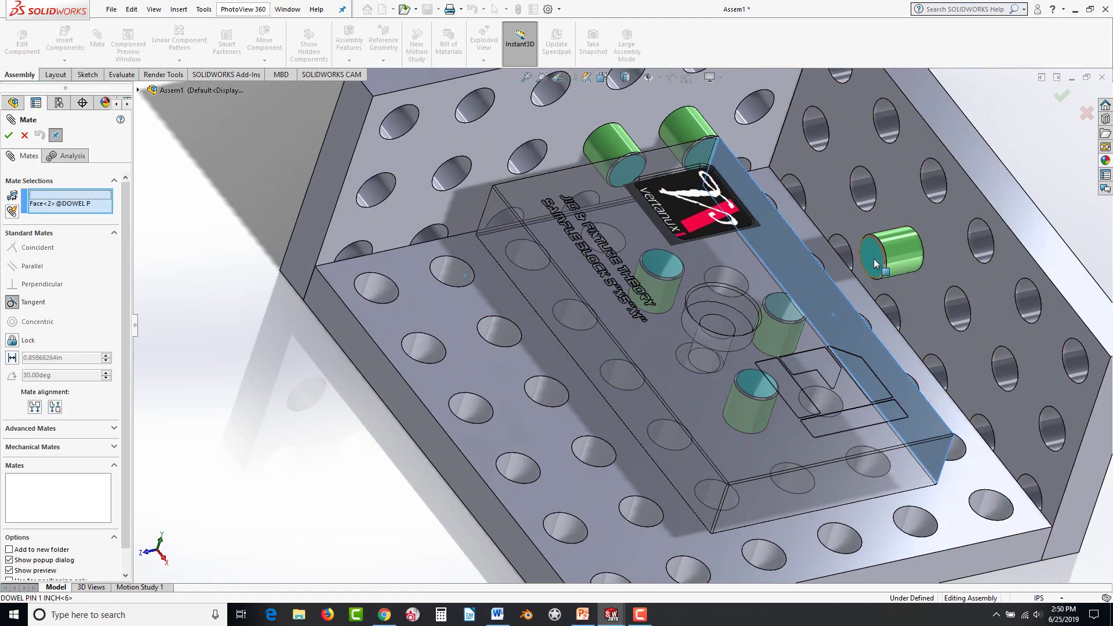
left_click(959, 248)
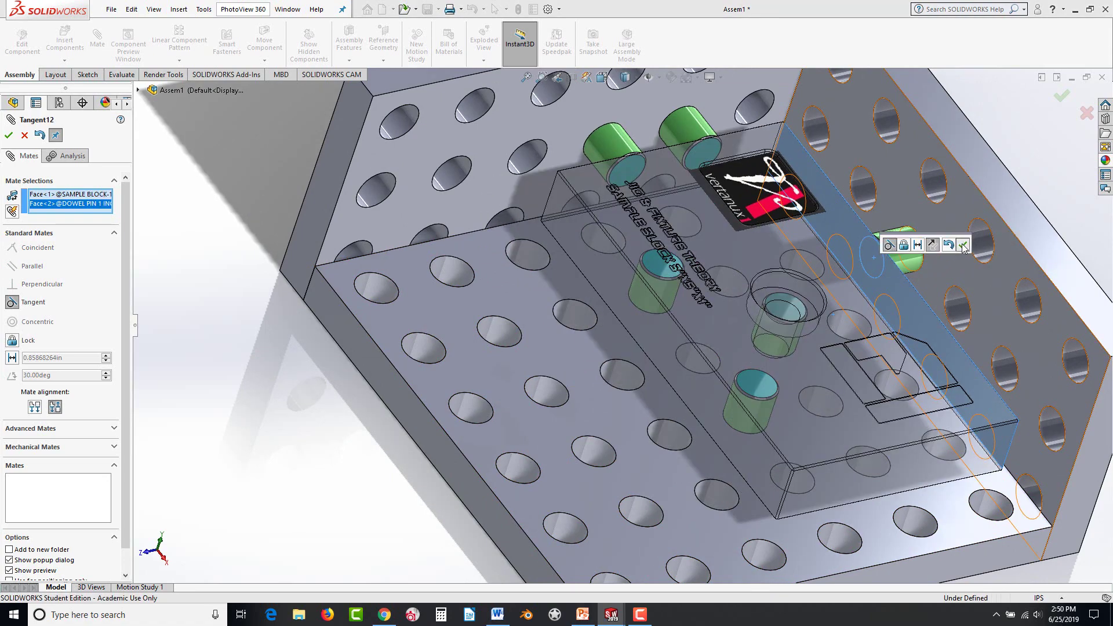
left_click(9, 135)
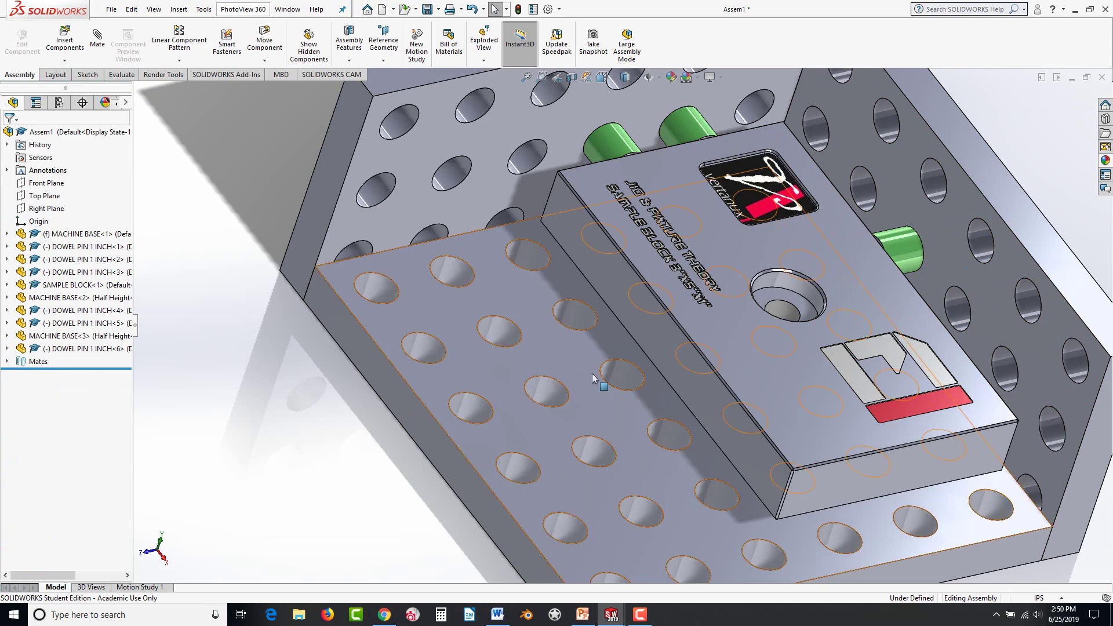
Show the assembly in isometric view and test whether the sample block can still be moved.
key("ctrl+7")
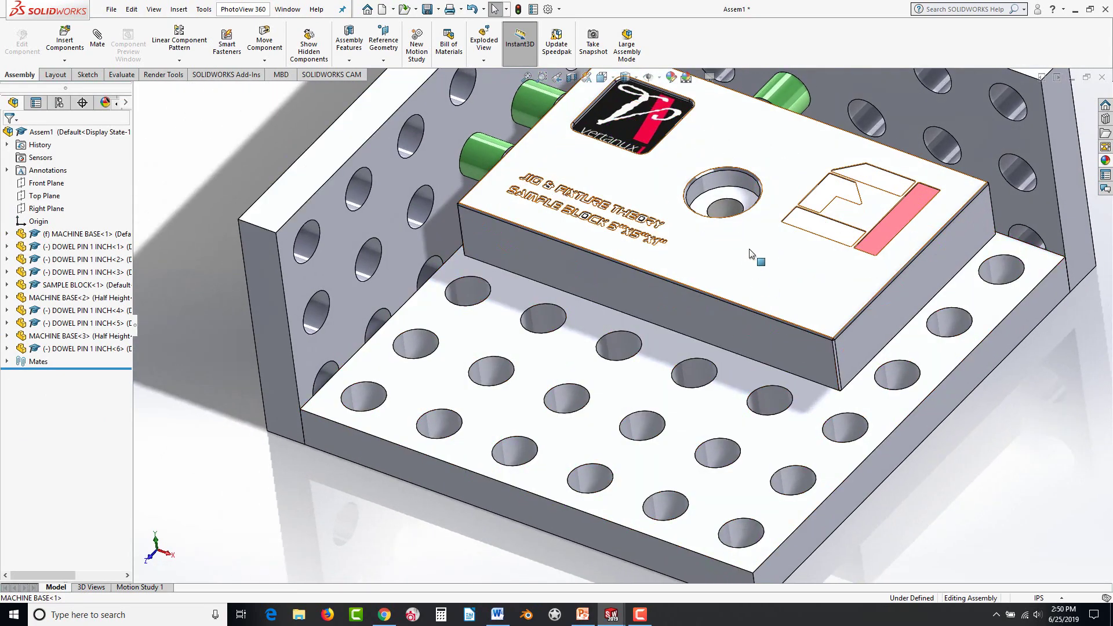
left_click(750, 250)
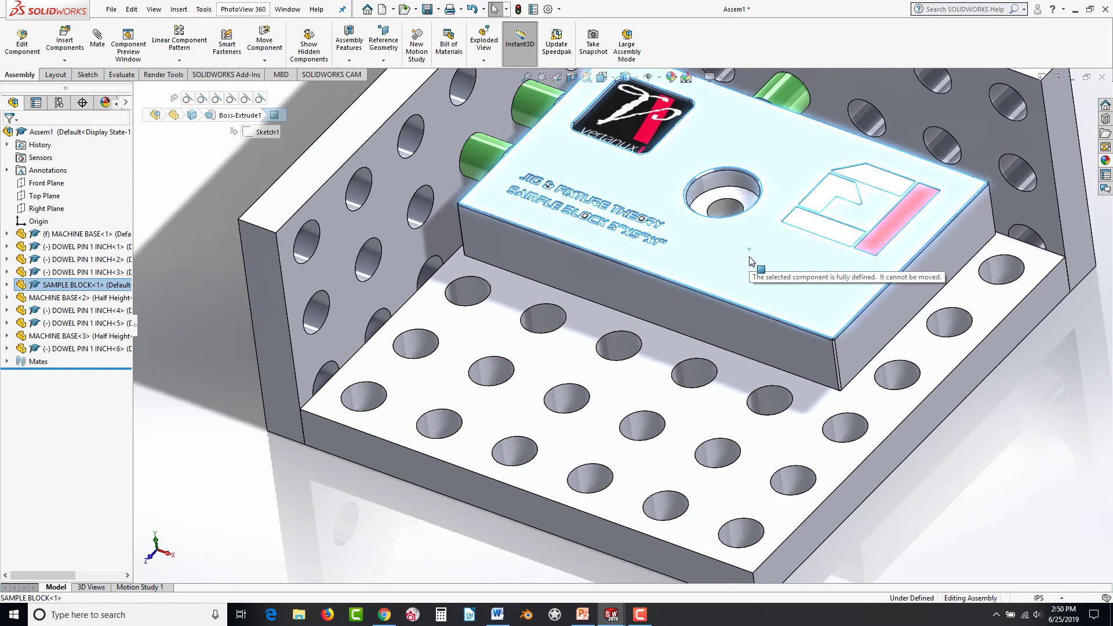
left_click(965, 502)
scroll(965, 501, "up", 2)
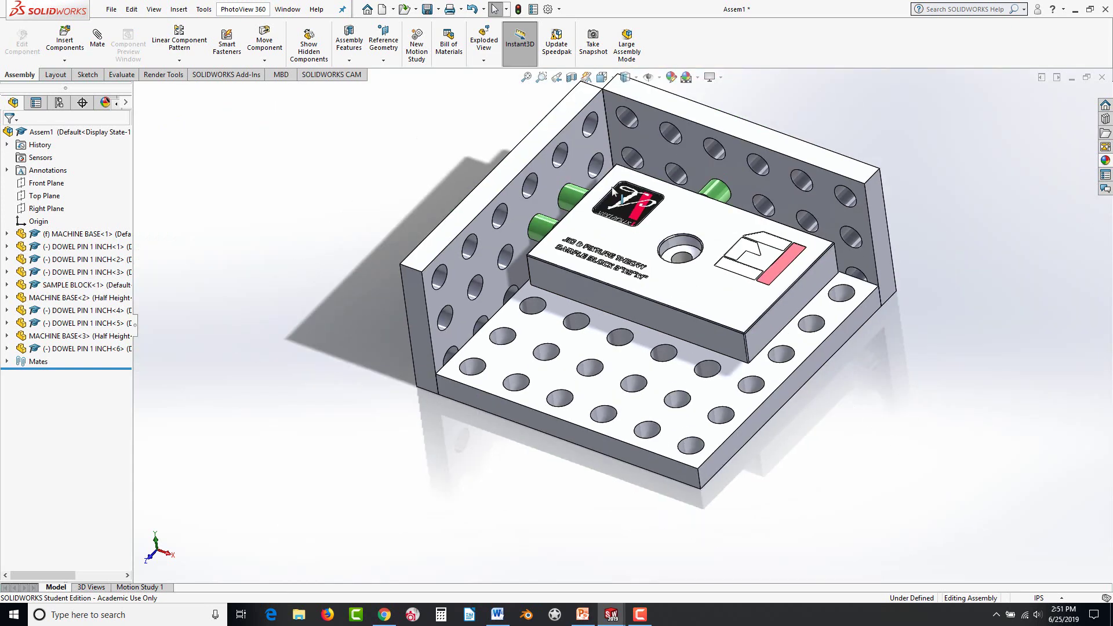
scroll(588, 150, "down", 1)
scroll(579, 116, "down", 1)
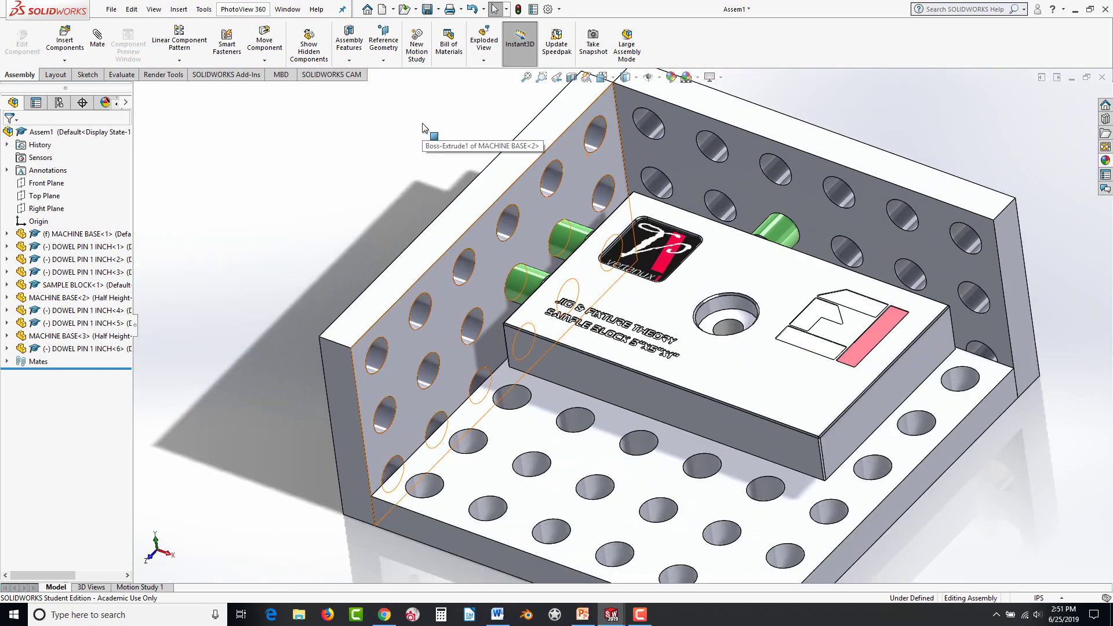